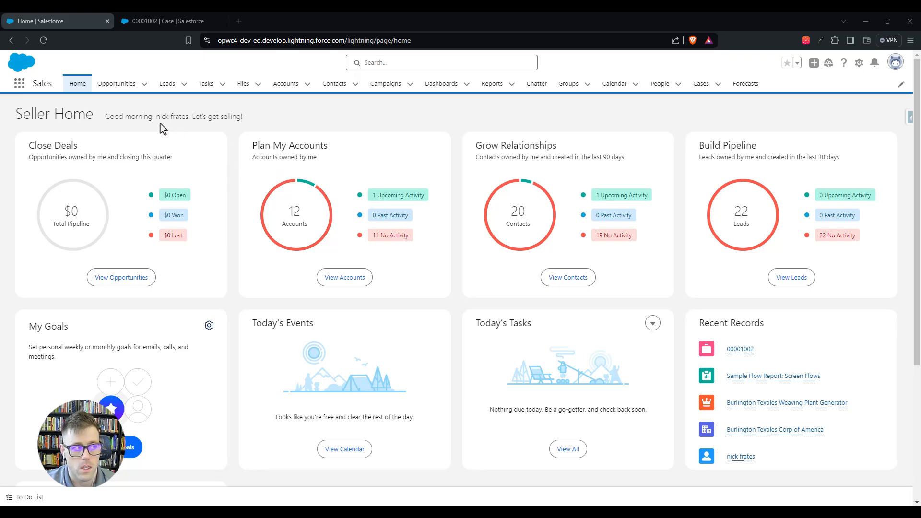
# Step: From the case record, open the Tasks page in a separate browser tab and show the Today's Tasks list view
pyautogui.click(178, 20)
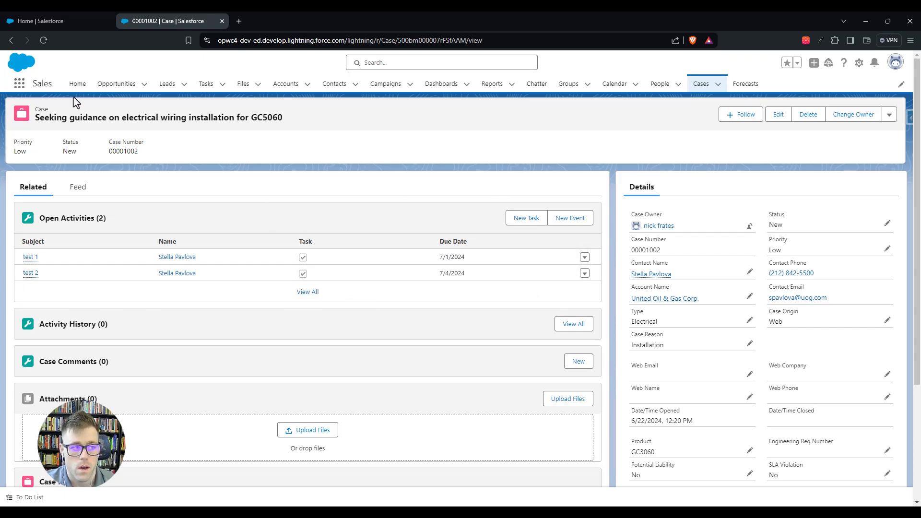
pyautogui.middleClick(206, 85)
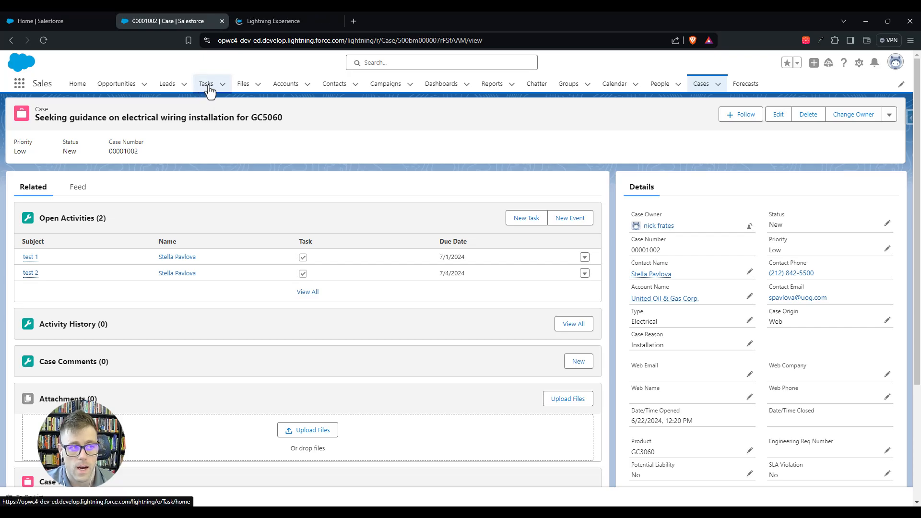
pyautogui.click(279, 19)
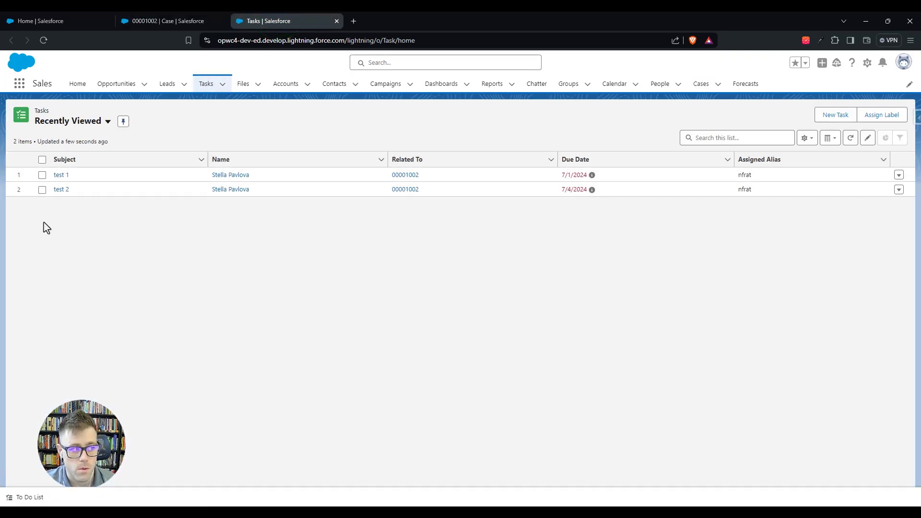
pyautogui.click(58, 124)
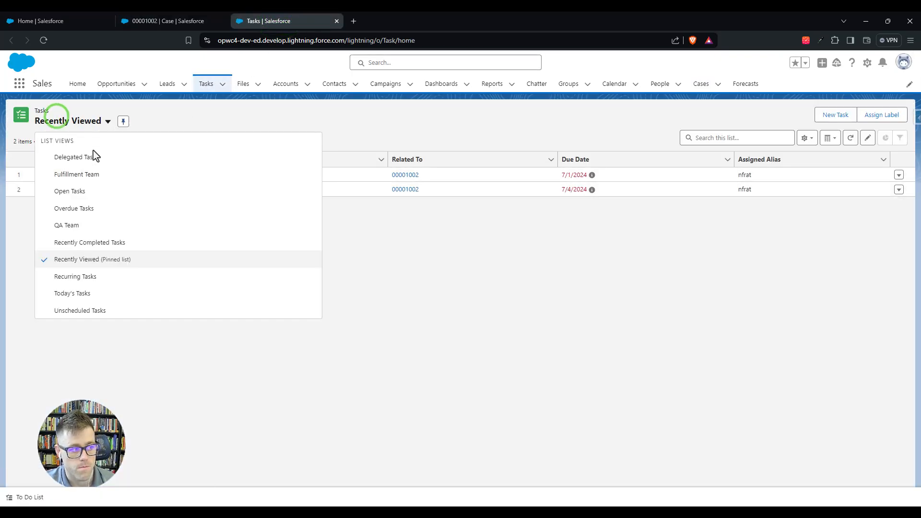
pyautogui.click(80, 294)
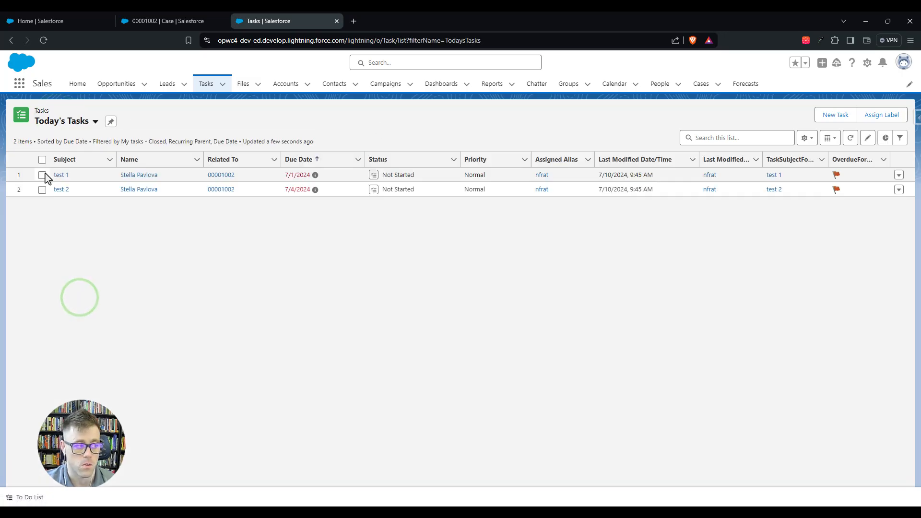
# Step: Select both listed test tasks, then close the Tasks browser tab to return to the case record
pyautogui.click(42, 176)
pyautogui.click(42, 190)
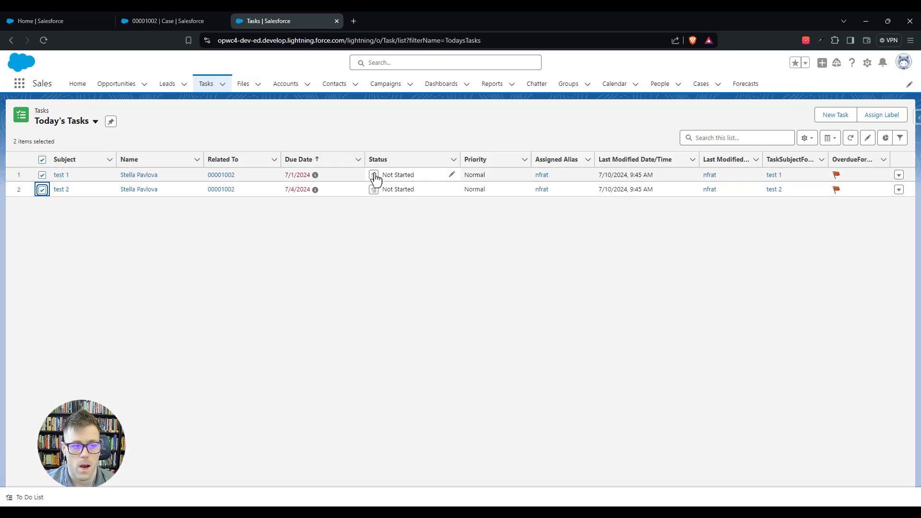
pyautogui.click(176, 18)
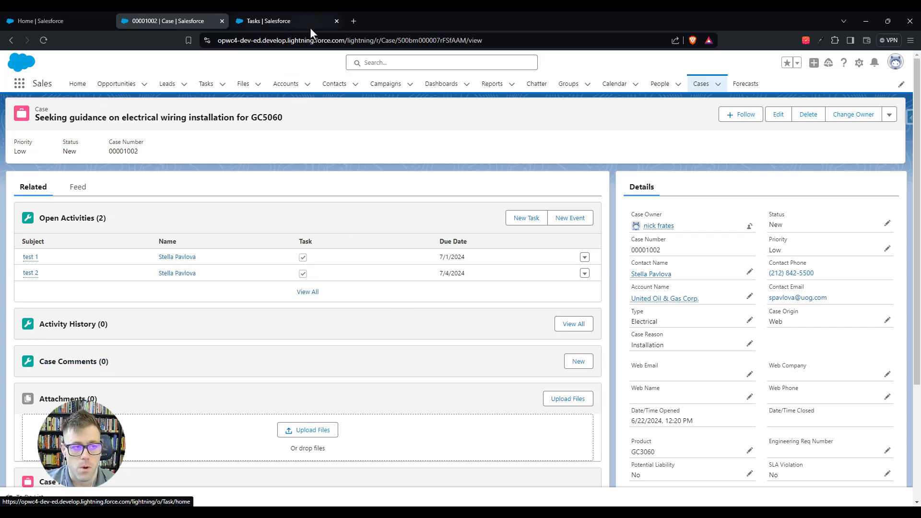
pyautogui.click(335, 25)
pyautogui.click(336, 21)
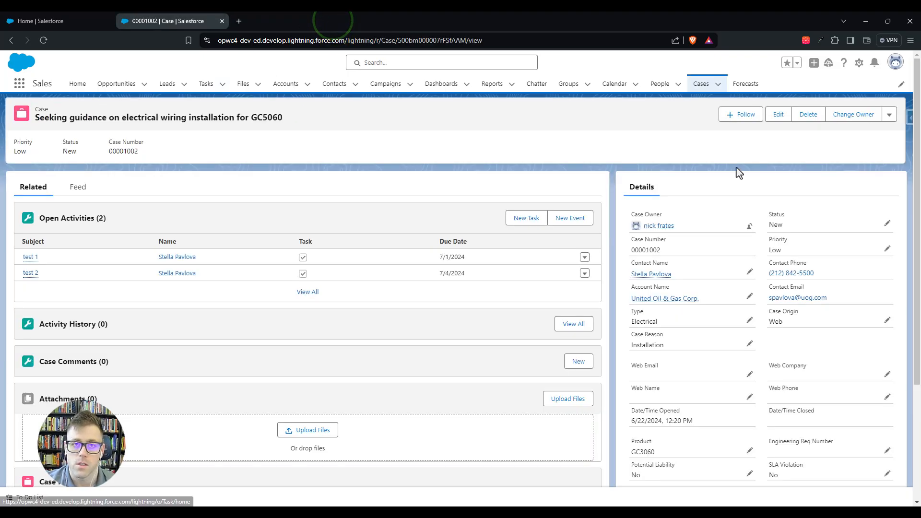
# Step: Open Setup and find the Flows page by searching for "flow"
pyautogui.click(859, 63)
pyautogui.click(820, 91)
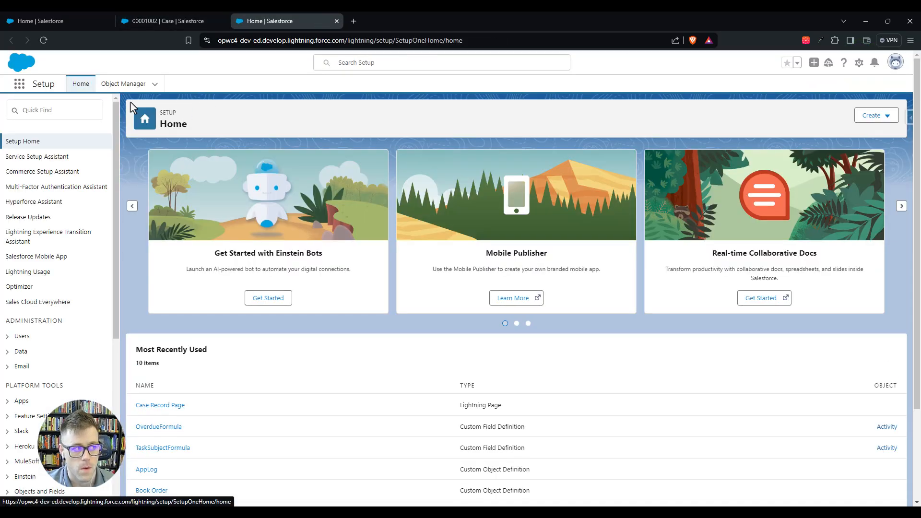
pyautogui.click(77, 112)
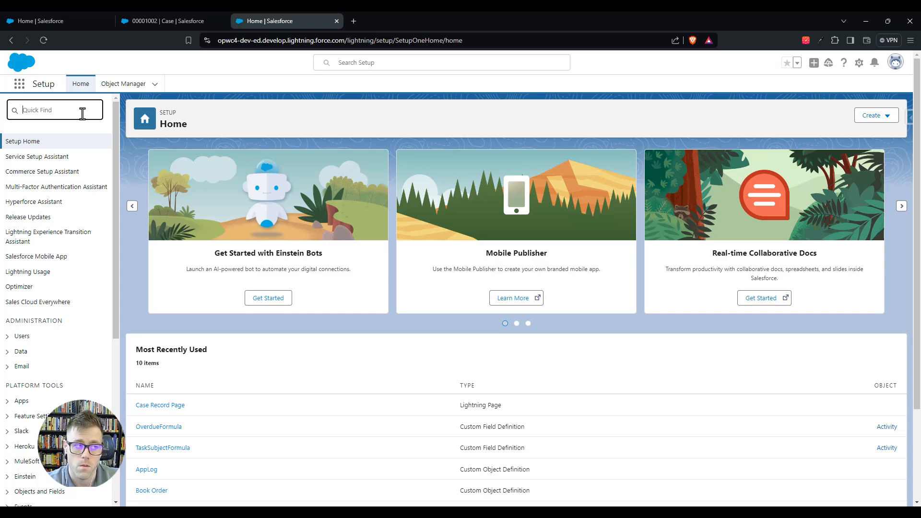
pyautogui.write('flow')
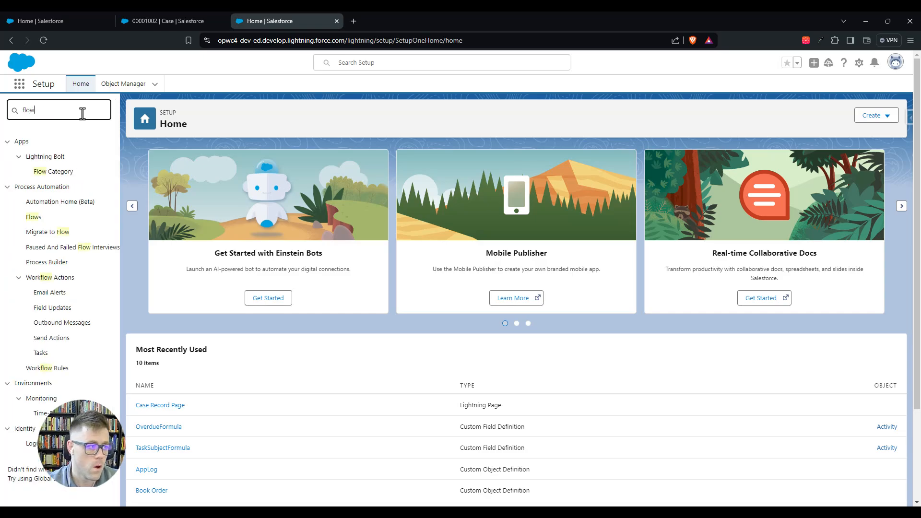
pyautogui.click(34, 218)
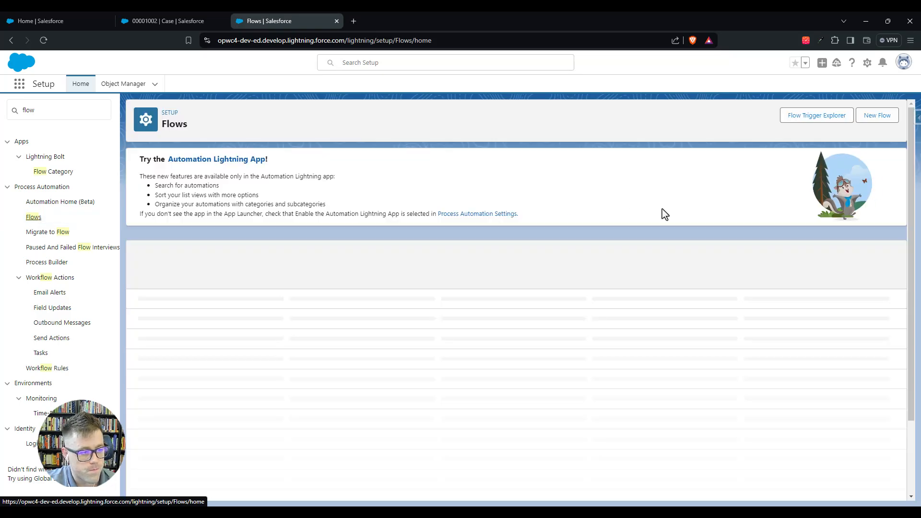
# Step: Create a new flow from scratch with the Screen Flow type
pyautogui.click(874, 120)
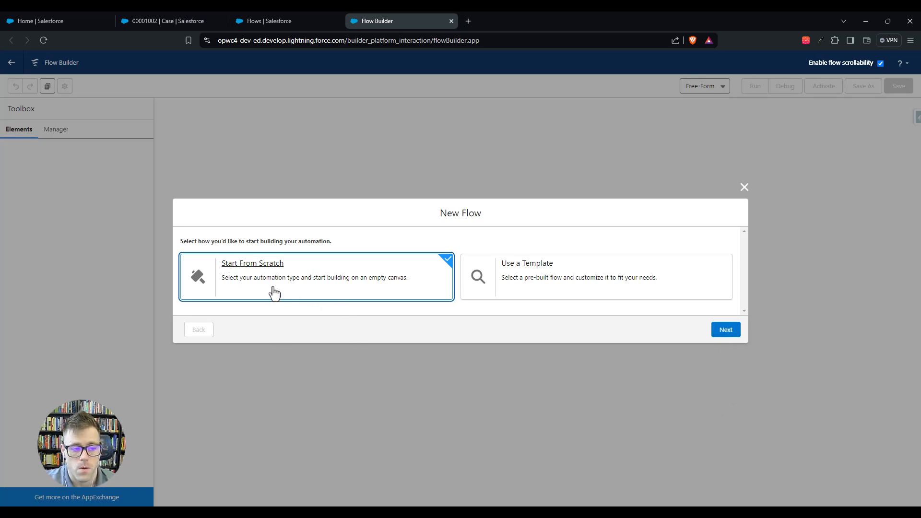
pyautogui.click(726, 330)
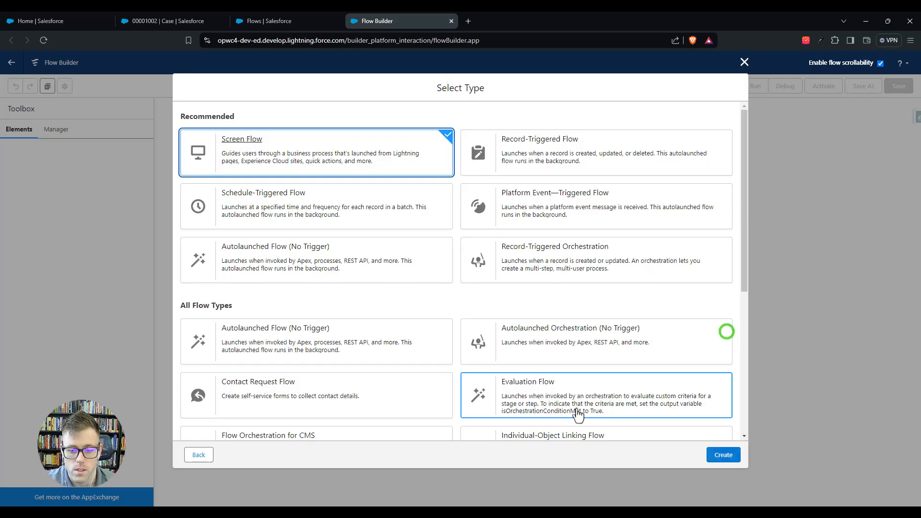
pyautogui.click(721, 457)
pyautogui.moveTo(533, 264); pyautogui.dragTo(540, 302)
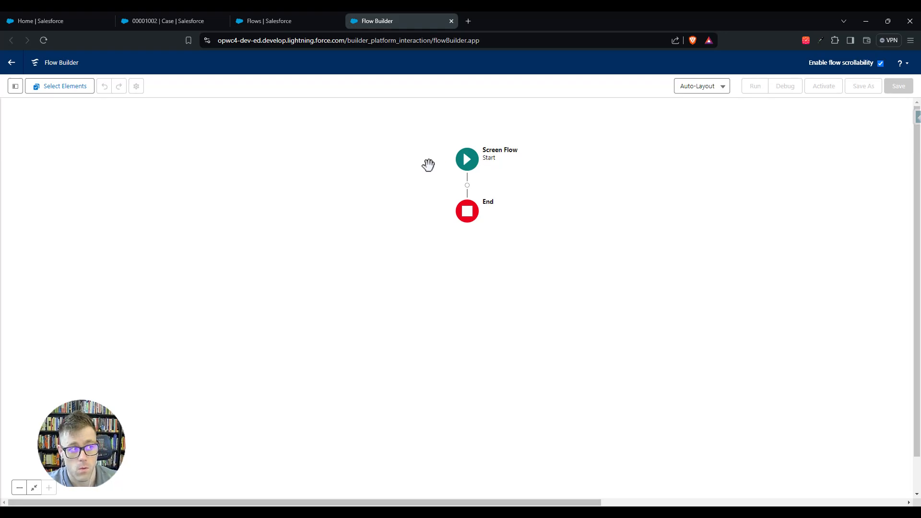
# Step: Glance at the case's open activities, then add a Get Records element labelled "Get Case" after the flow's start
pyautogui.click(169, 14)
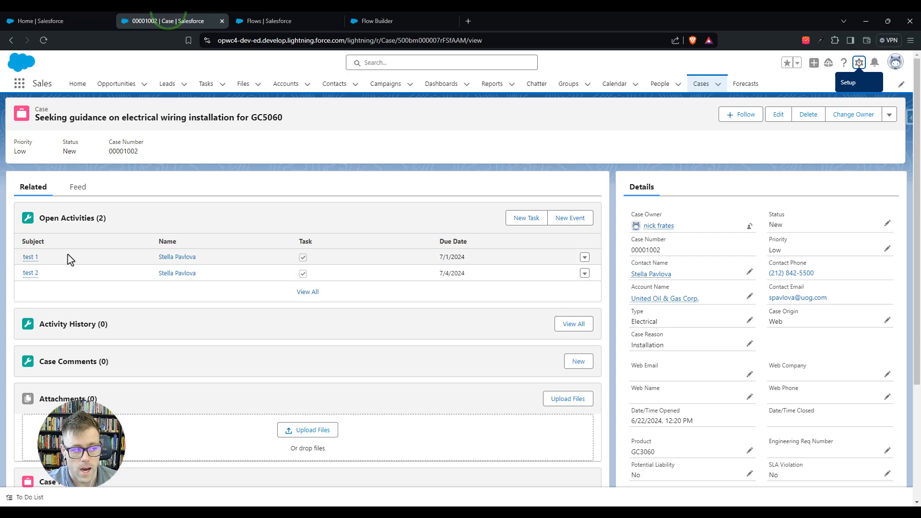
pyautogui.click(434, 17)
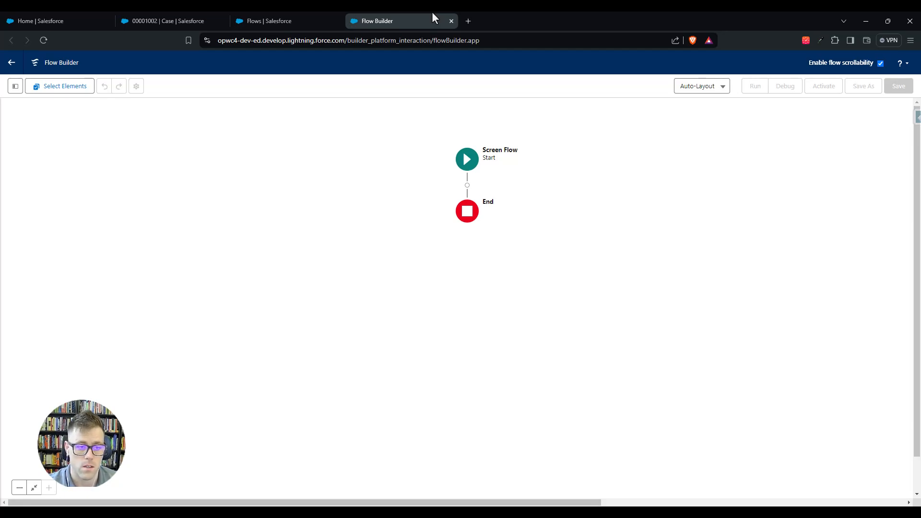
pyautogui.click(467, 185)
pyautogui.write('get')
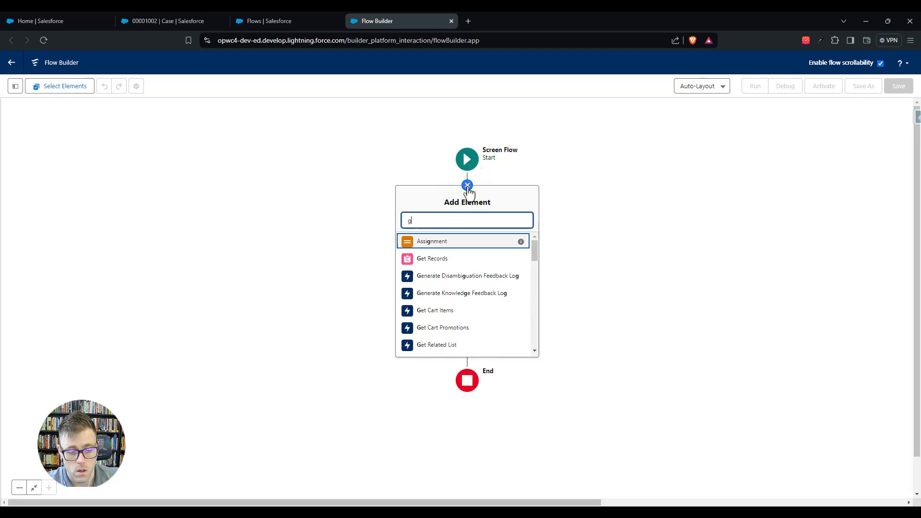
pyautogui.click(428, 244)
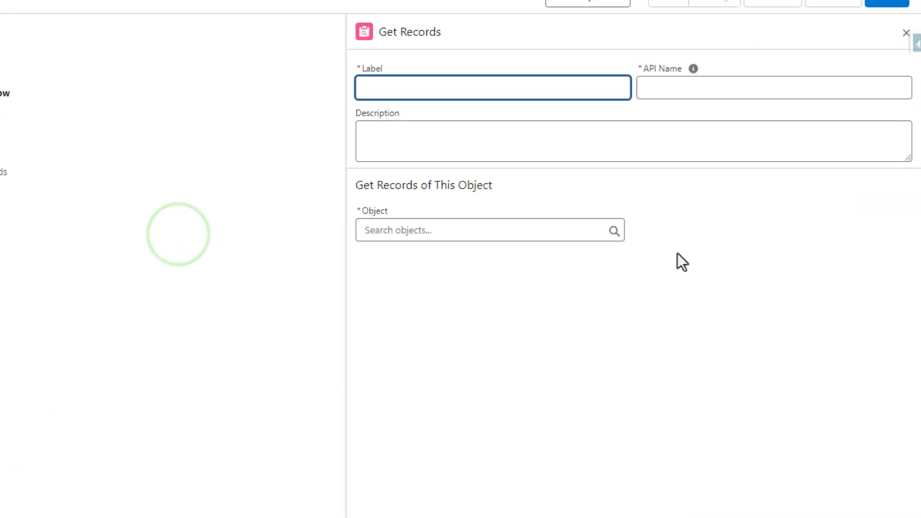
pyautogui.write('Get Case')
pyautogui.press('Tab')
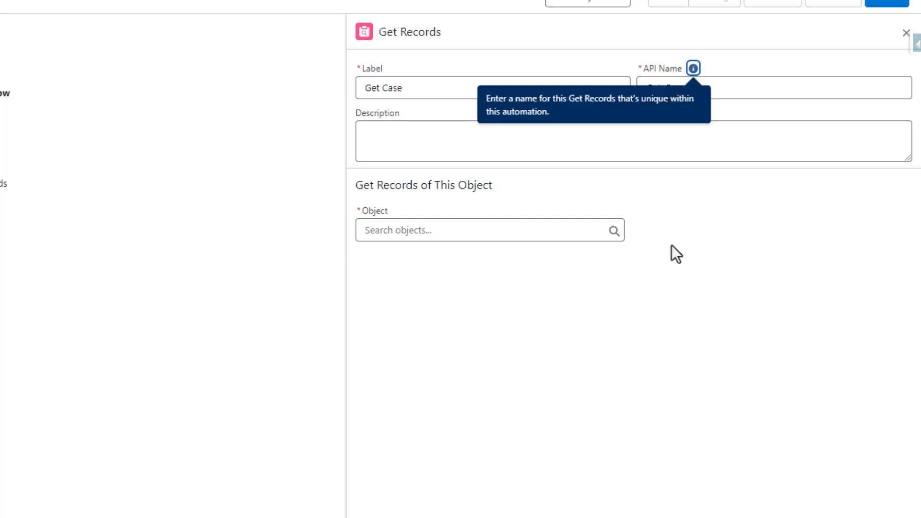
# Step: Set the Get Case object to Case and add a filter condition on the Id field with the Equals operator
pyautogui.click(485, 240)
pyautogui.write('case')
pyautogui.click(434, 393)
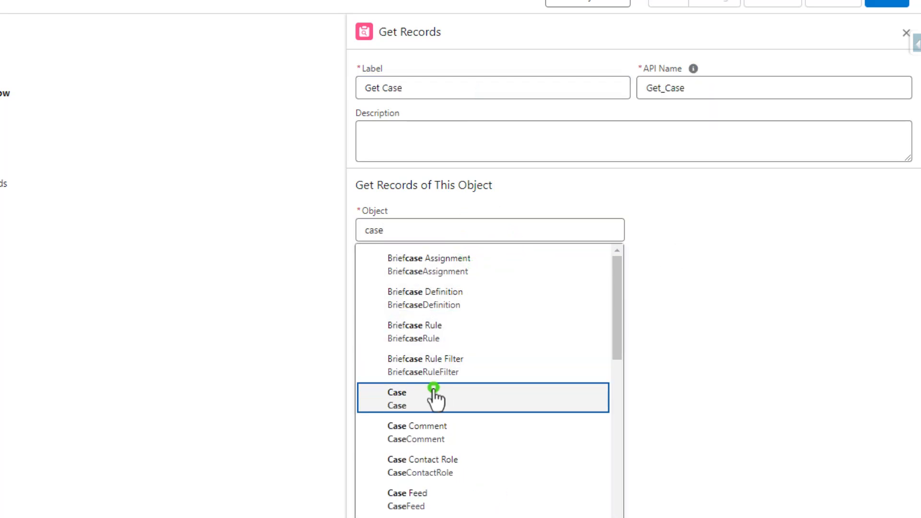
pyautogui.click(742, 262)
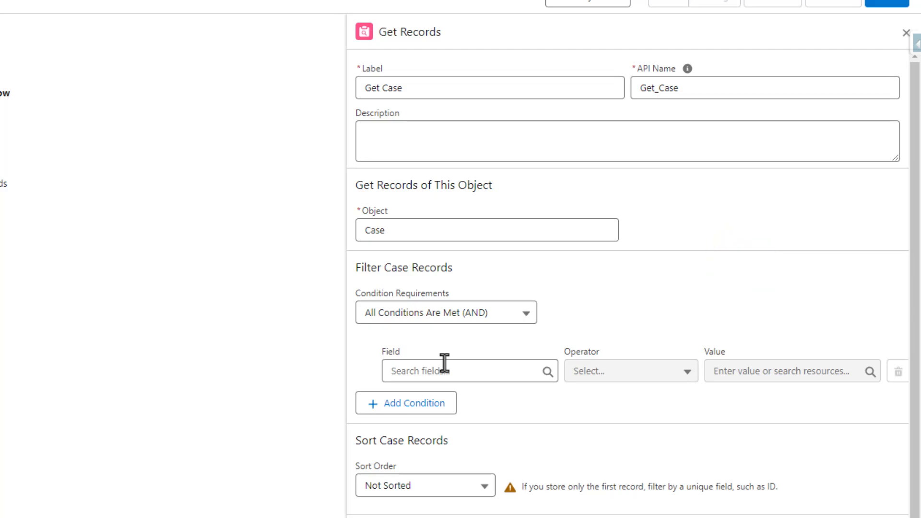
pyautogui.click(444, 363)
pyautogui.write('id')
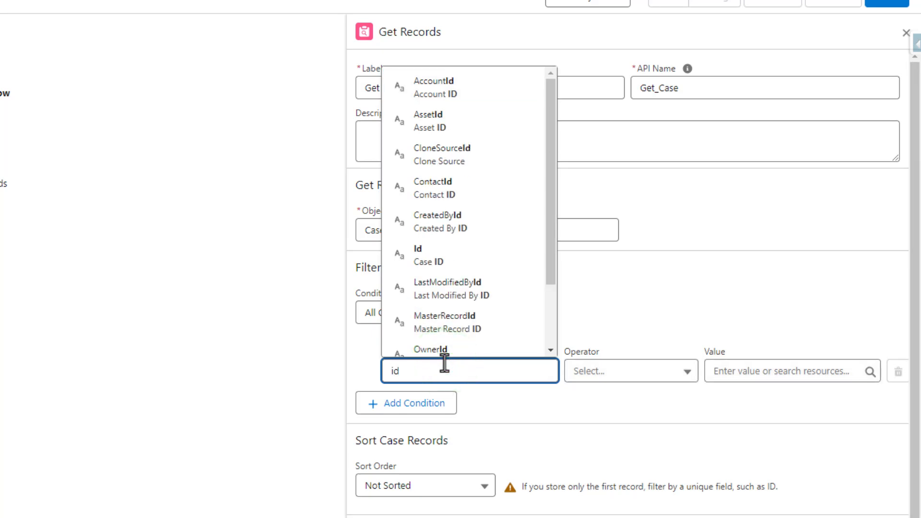
pyautogui.click(416, 255)
pyautogui.click(748, 278)
# Step: Start a new Variable resource for the Id filter's value and give it the API name recordId
pyautogui.click(786, 364)
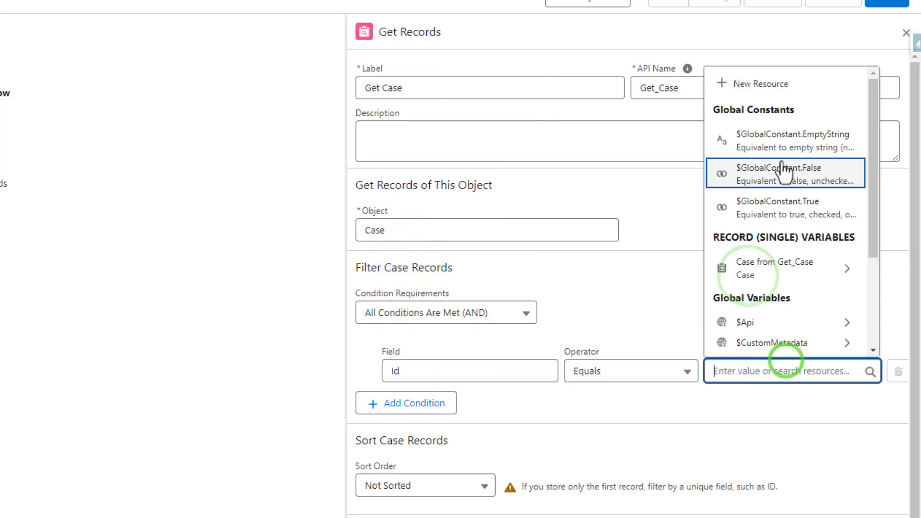
pyautogui.scroll(-3, 778, 165)
pyautogui.scroll(3, 759, 120)
pyautogui.click(744, 80)
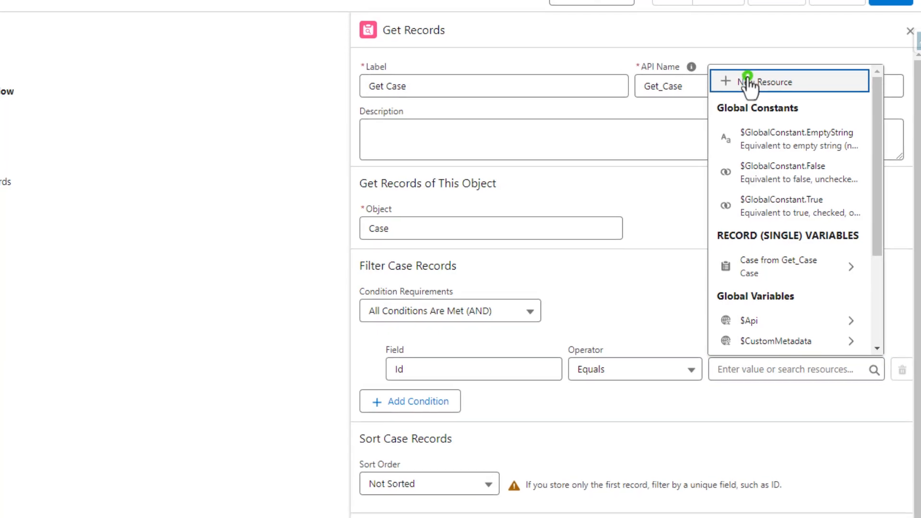
pyautogui.click(200, 138)
pyautogui.click(199, 177)
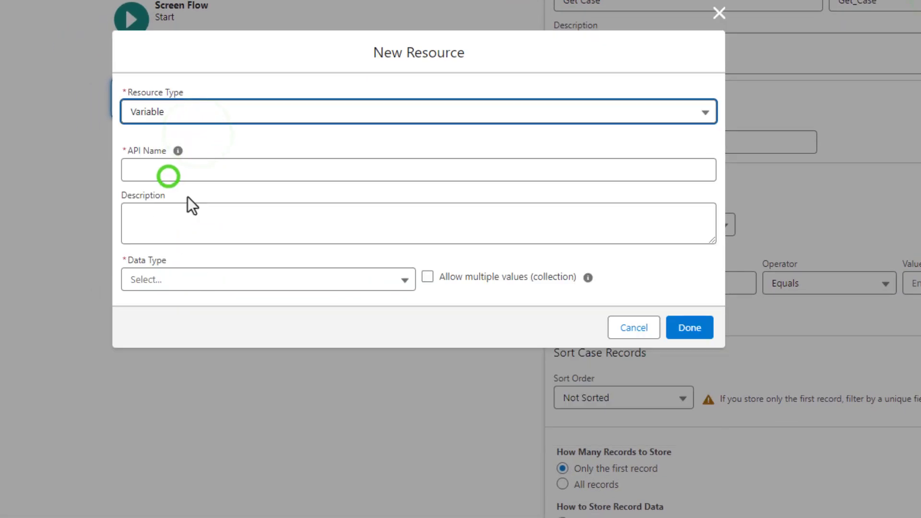
pyautogui.click(166, 172)
pyautogui.write('recordId')
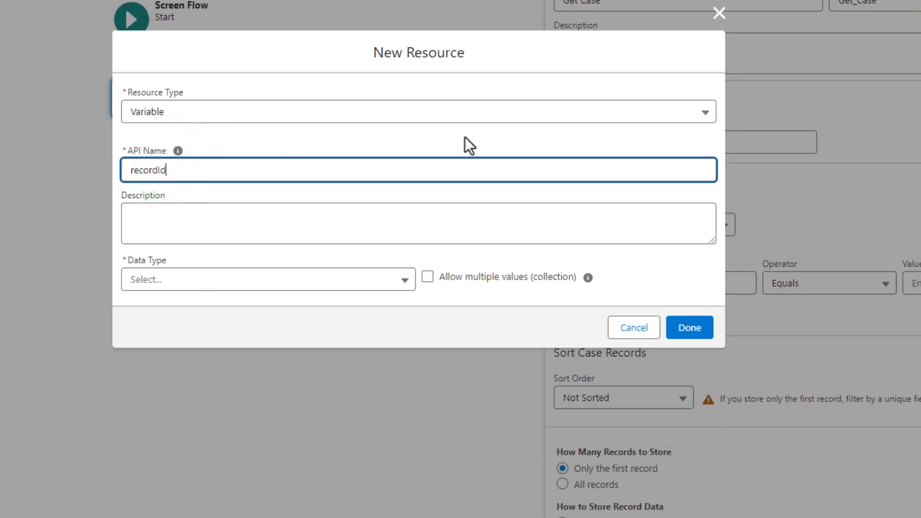
# Step: Make recordId a Text variable available for input and save it as the Id filter's value
pyautogui.click(216, 276)
pyautogui.click(166, 13)
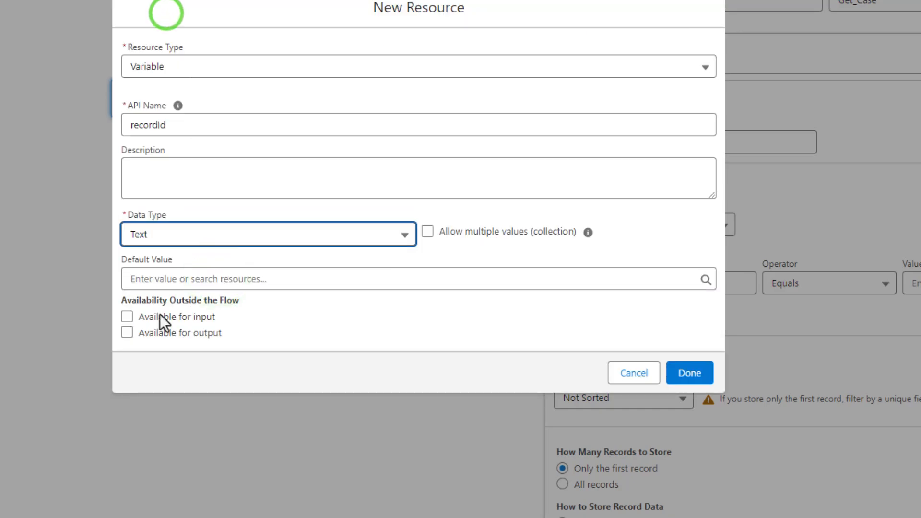
pyautogui.click(160, 315)
pyautogui.click(470, 308)
pyautogui.click(691, 373)
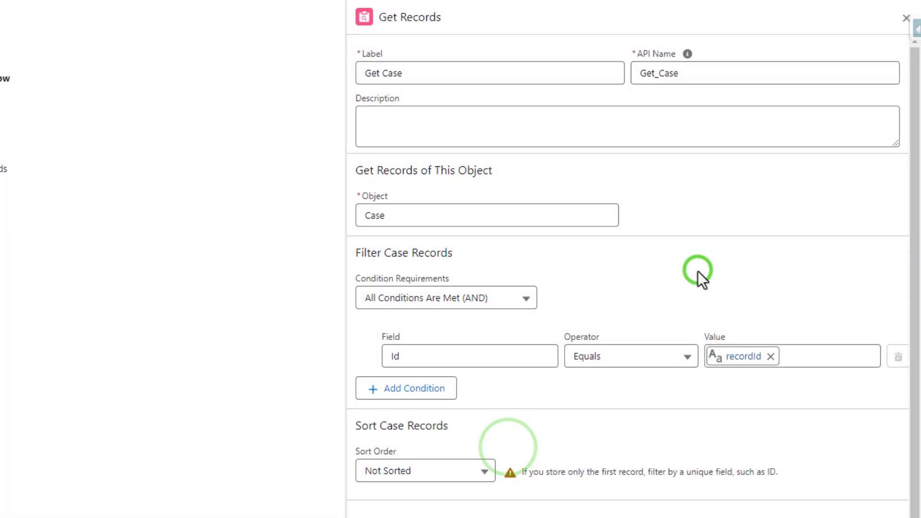
pyautogui.click(838, 234)
pyautogui.moveTo(247, 253); pyautogui.dragTo(310, 292)
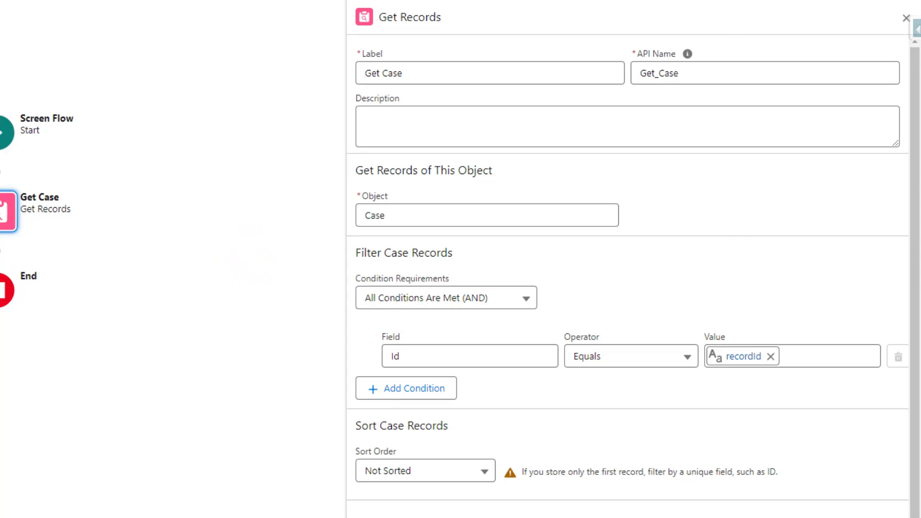
pyautogui.click(739, 272)
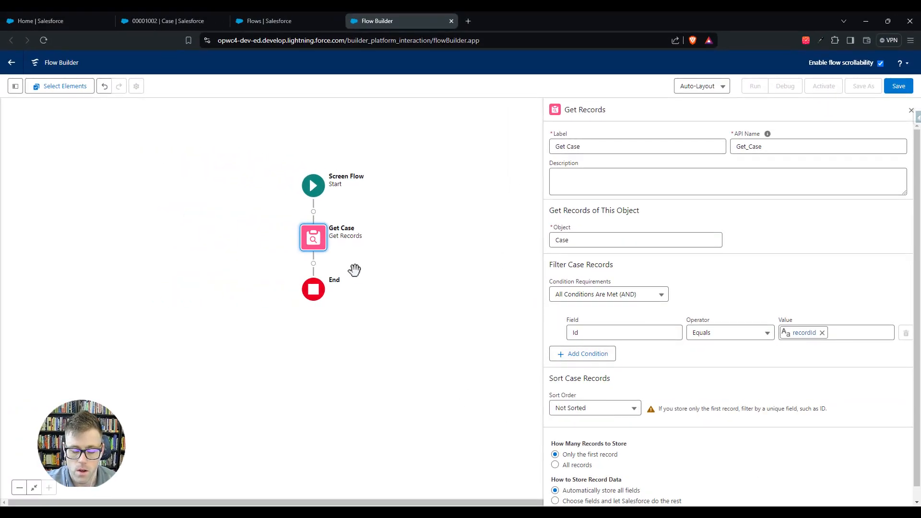
# Step: Add a second Get Records element after Get Case and label it "Get Tasks"
pyautogui.click(314, 263)
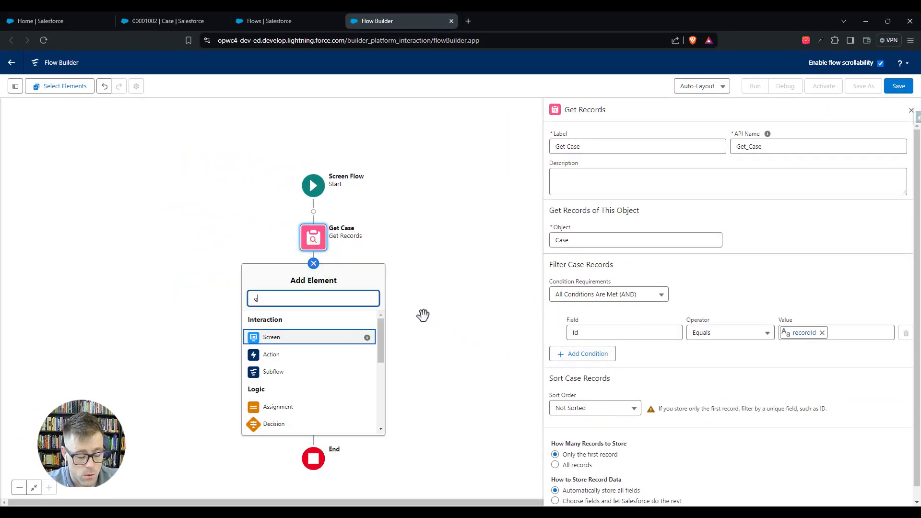
pyautogui.write('get')
pyautogui.click(282, 320)
pyautogui.click(600, 147)
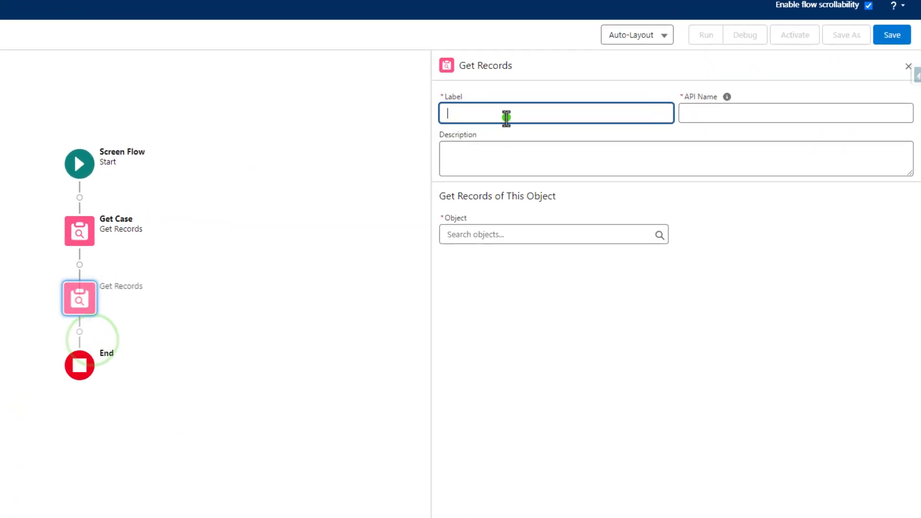
pyautogui.write('Get Tasks')
pyautogui.press('Tab')
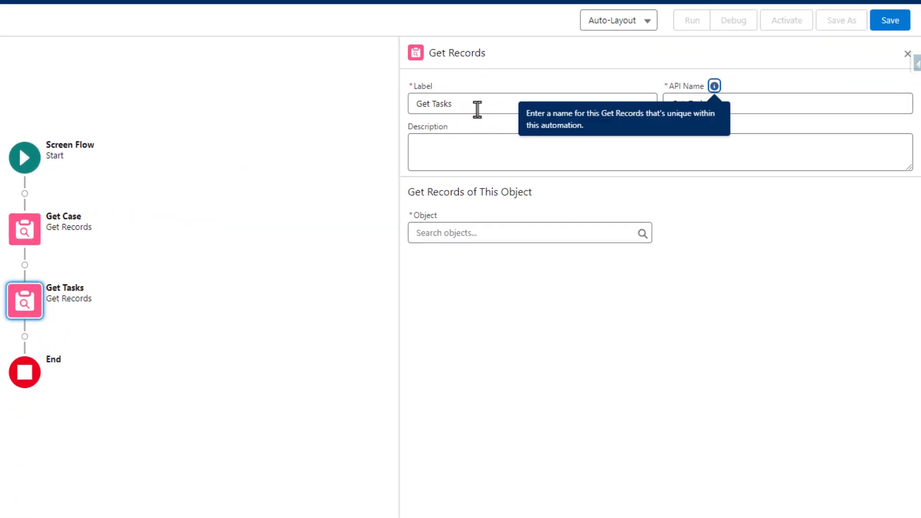
# Step: Set the Get Tasks object to Task and add a filter condition on the WhatId field with the Equals operator
pyautogui.click(465, 234)
pyautogui.write('task')
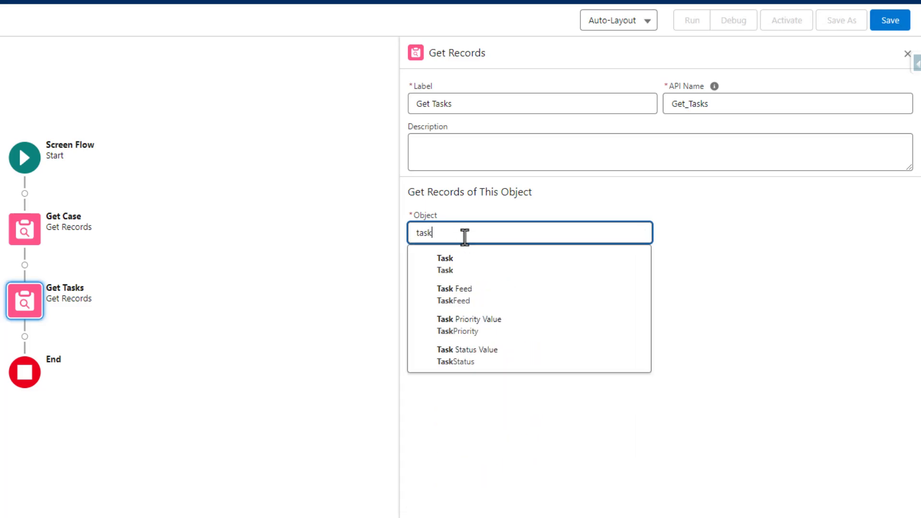
pyautogui.click(467, 262)
pyautogui.click(475, 357)
pyautogui.write('rel')
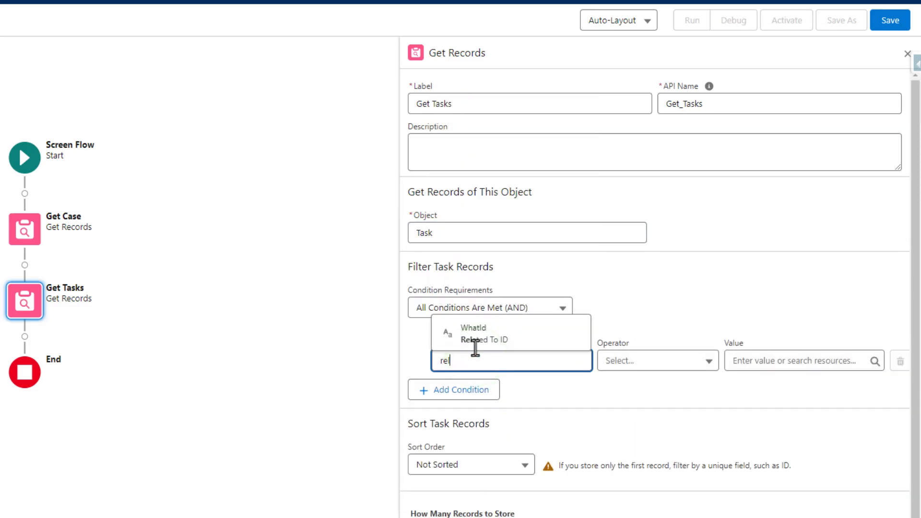
pyautogui.click(482, 327)
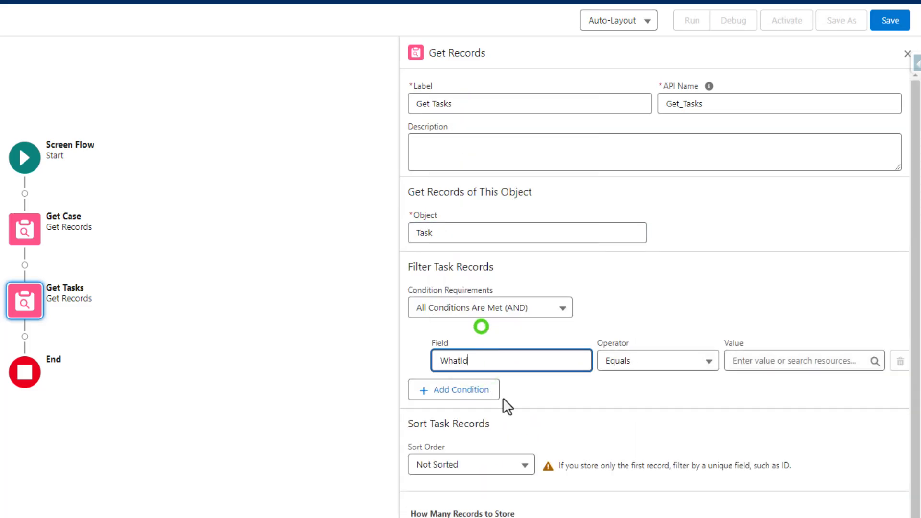
# Step: Set the WhatId filter's value to the Case ID of the case from Get_Case
pyautogui.click(772, 364)
pyautogui.click(777, 265)
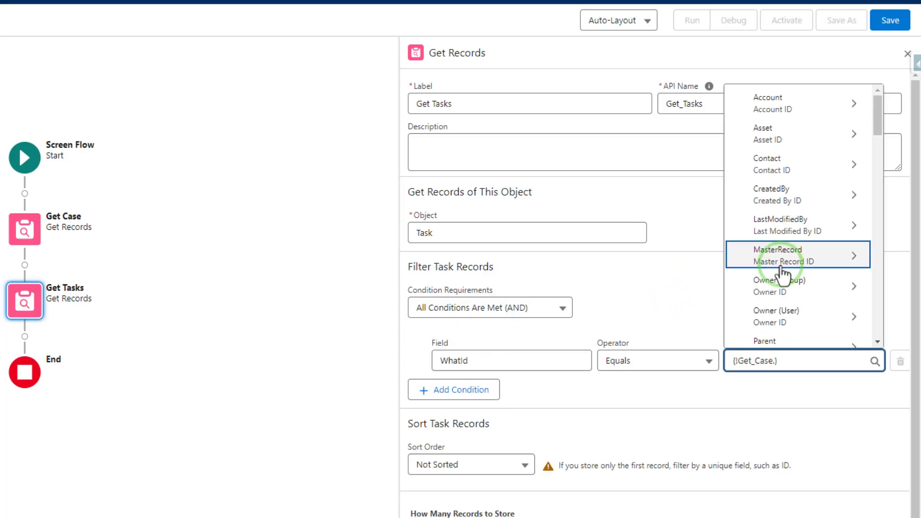
pyautogui.write('.id')
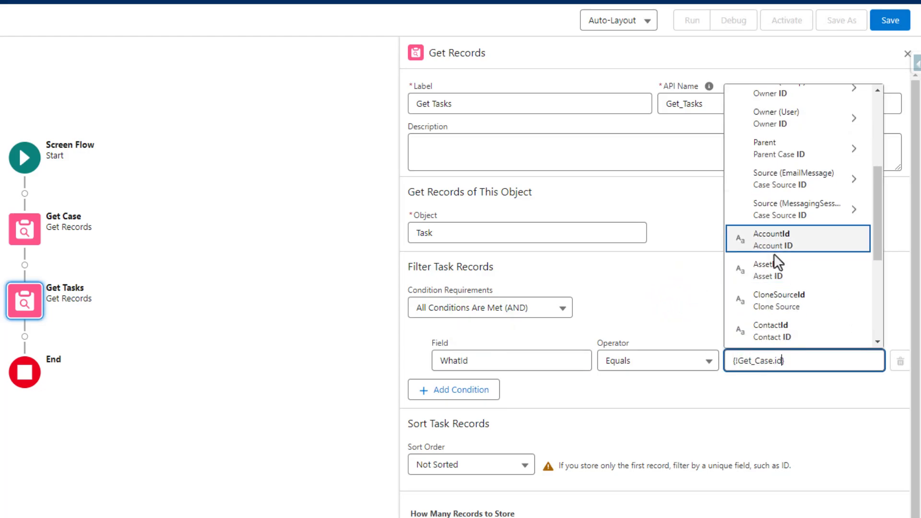
pyautogui.scroll(-4, 775, 259)
pyautogui.click(780, 172)
pyautogui.click(725, 266)
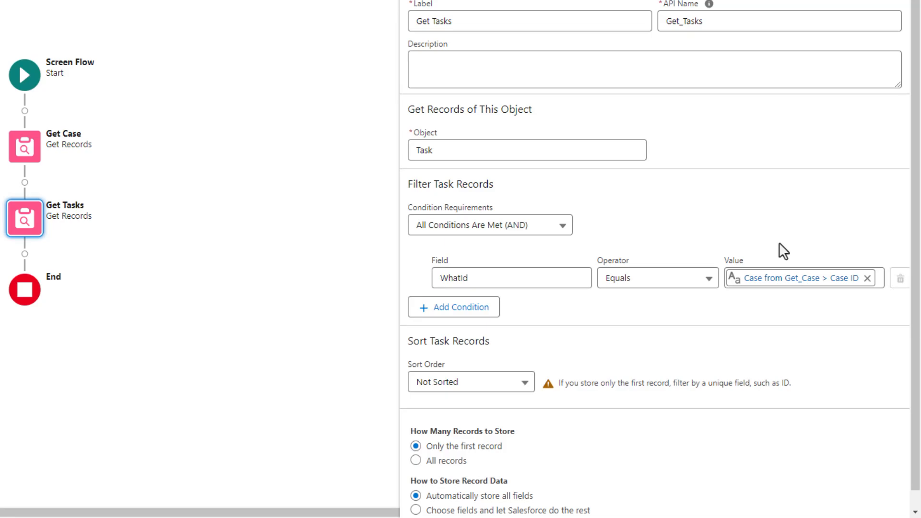
pyautogui.click(739, 259)
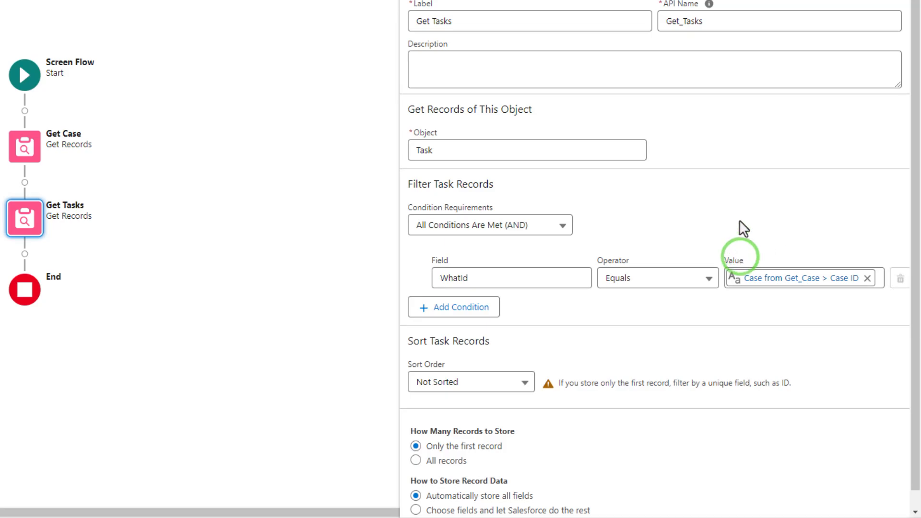
pyautogui.click(727, 169)
pyautogui.click(726, 153)
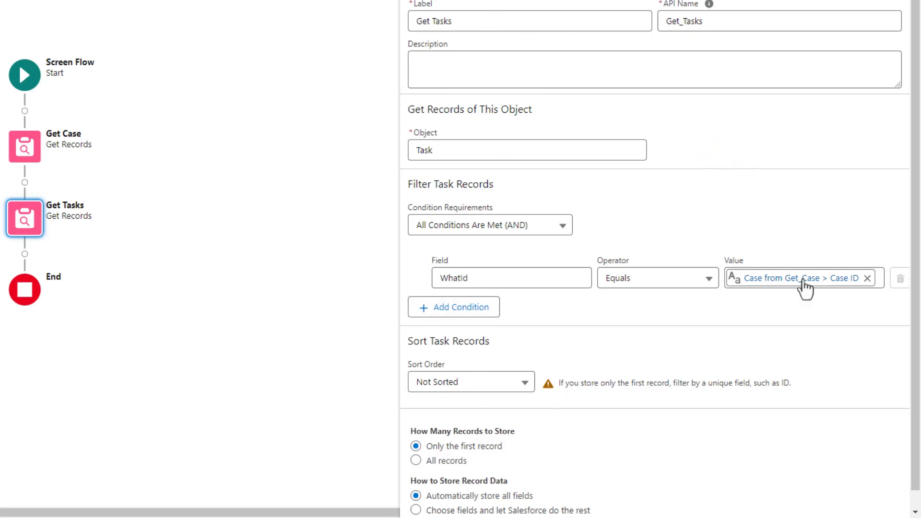
# Step: Make Get Tasks store all records
pyautogui.scroll(-1, 807, 288)
pyautogui.moveTo(411, 413); pyautogui.dragTo(503, 417)
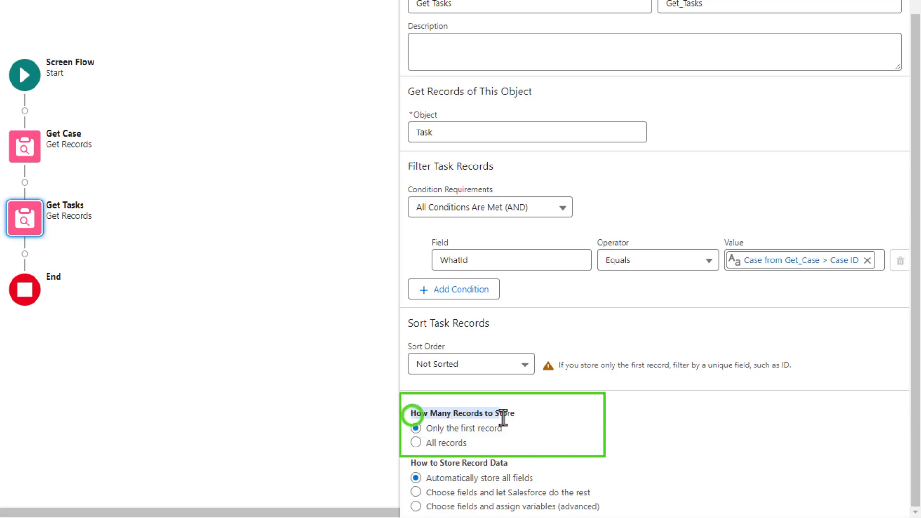
pyautogui.click(415, 442)
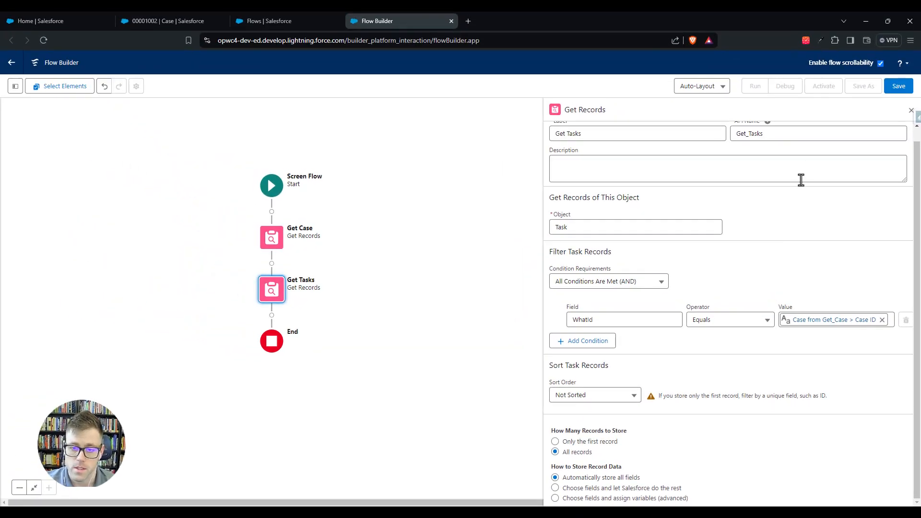
# Step: Save the flow with the label "Screen - Close Tasks" and close the Get Tasks settings
pyautogui.moveTo(428, 330); pyautogui.dragTo(464, 314)
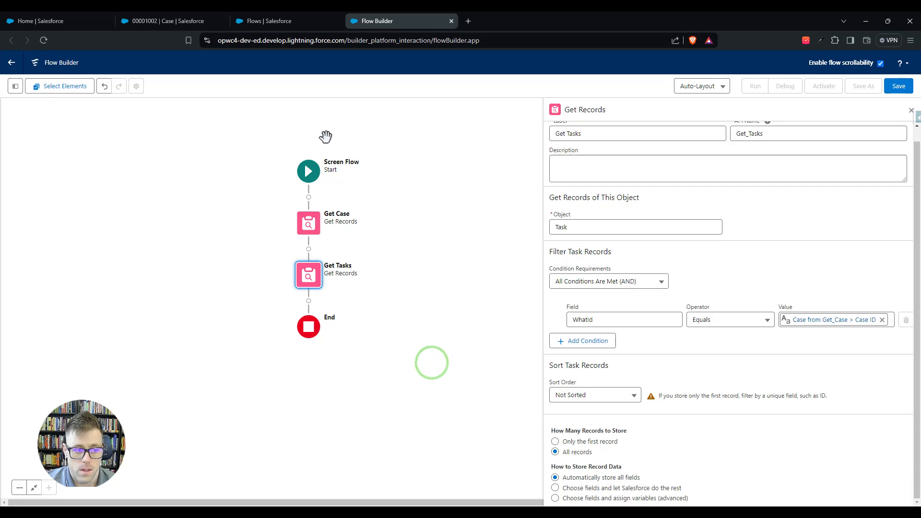
pyautogui.click(894, 96)
pyautogui.click(387, 242)
pyautogui.write('Sc')
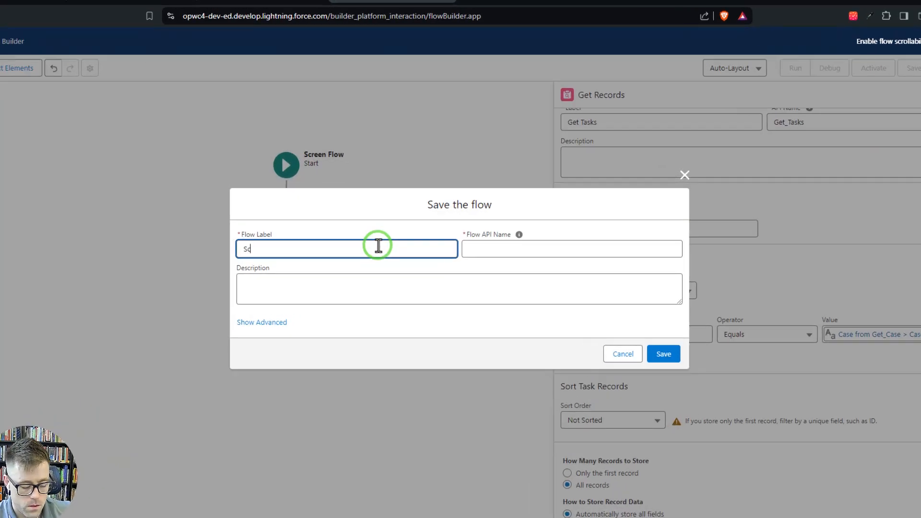
pyautogui.write('reen - Close Tasks')
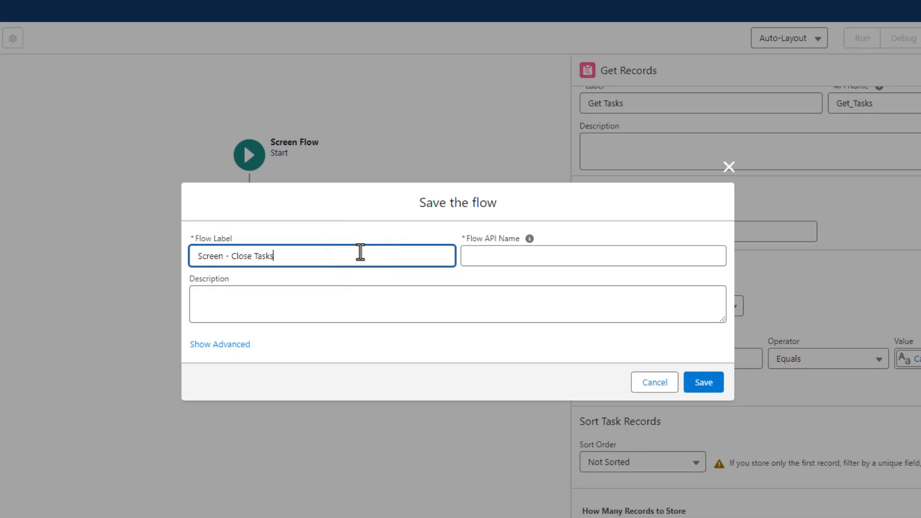
pyautogui.press('Tab')
pyautogui.click(703, 383)
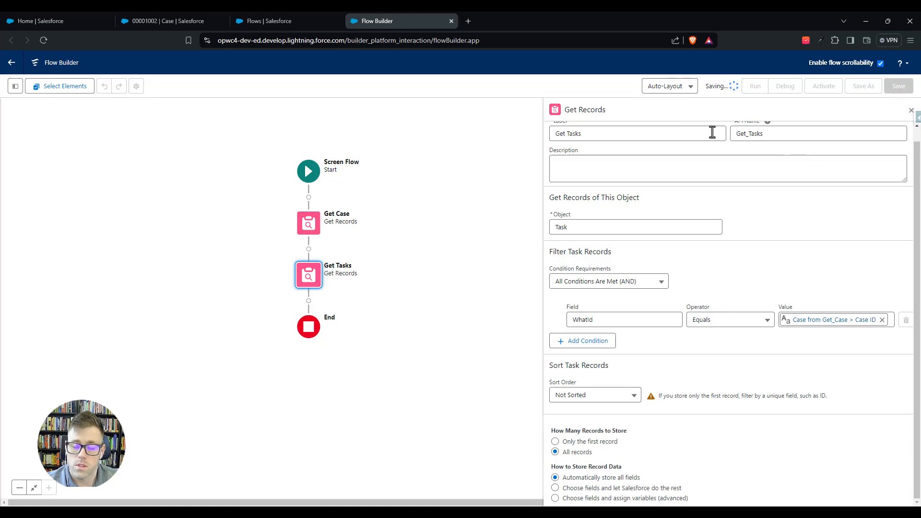
pyautogui.click(911, 111)
# Step: Add a Screen element after Get Tasks and place a Data Table component on it
pyautogui.moveTo(462, 286); pyautogui.dragTo(530, 278)
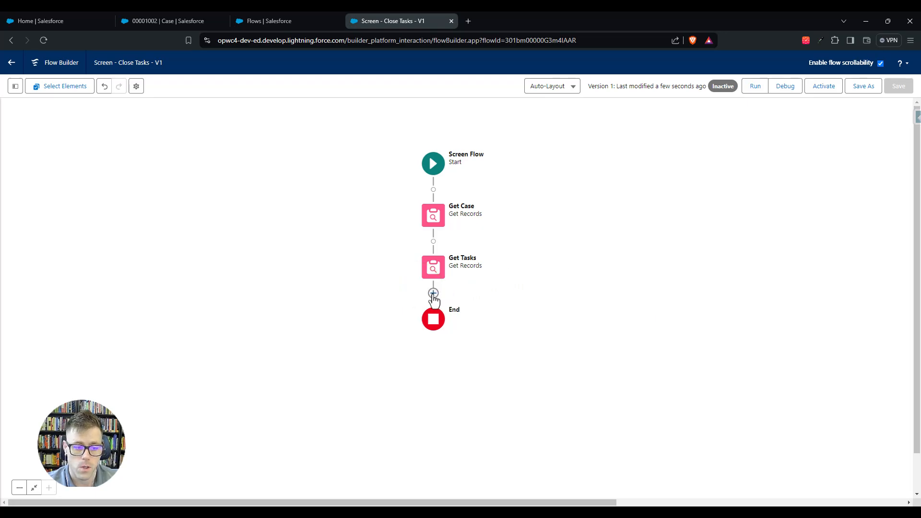
pyautogui.click(433, 293)
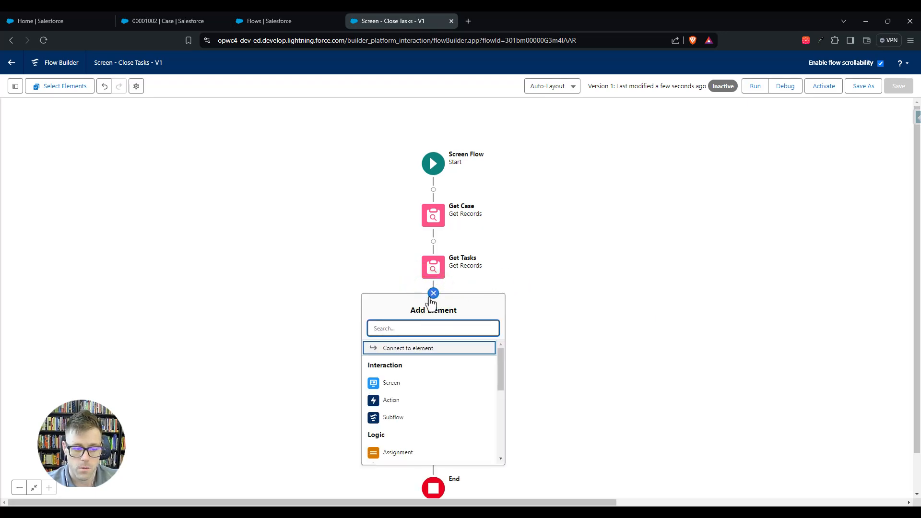
pyautogui.click(386, 383)
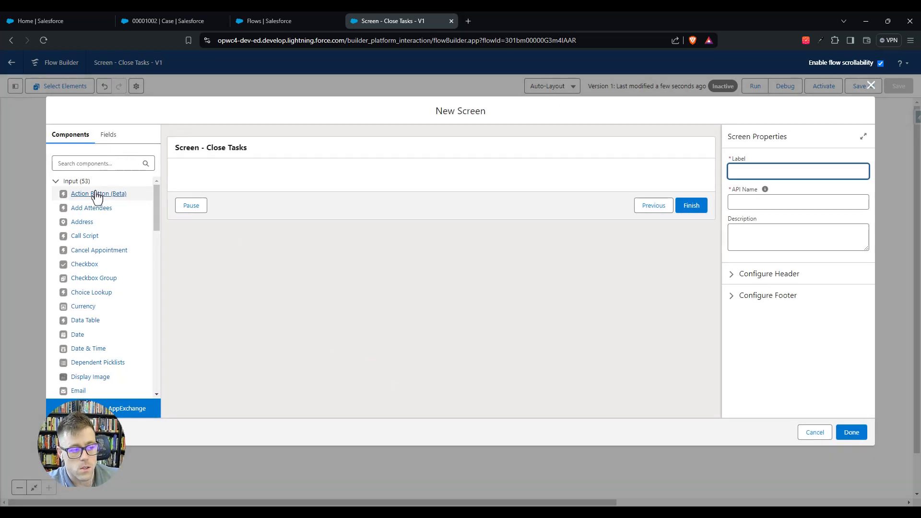
pyautogui.click(84, 320)
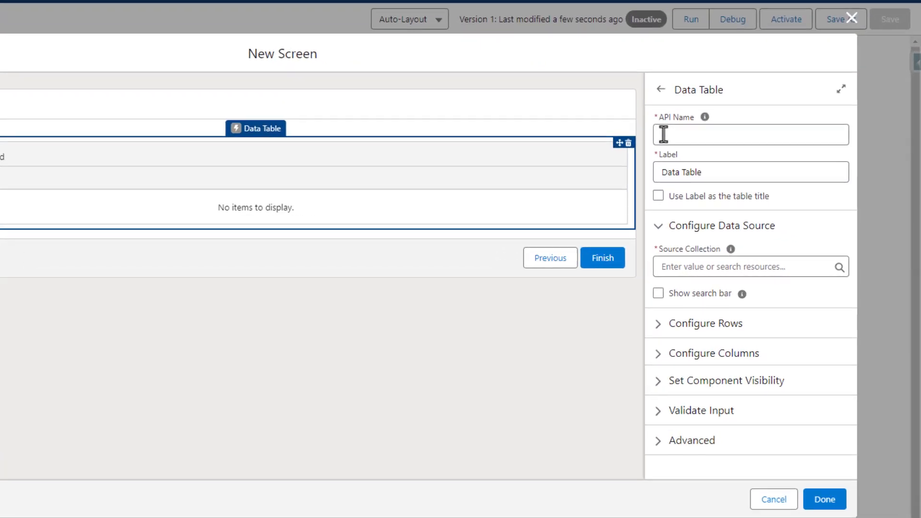
# Step: Give the data table the API name DataTable1
pyautogui.click(663, 135)
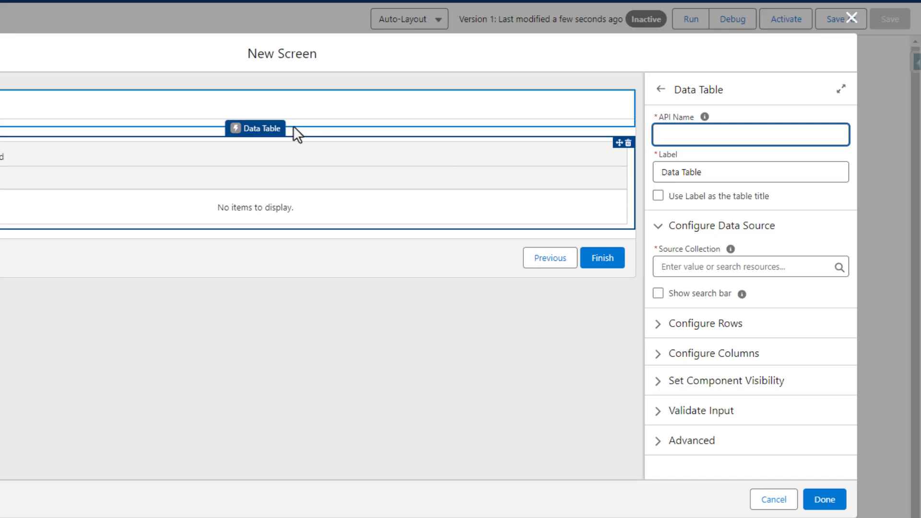
pyautogui.click(745, 136)
pyautogui.write('DataTable1')
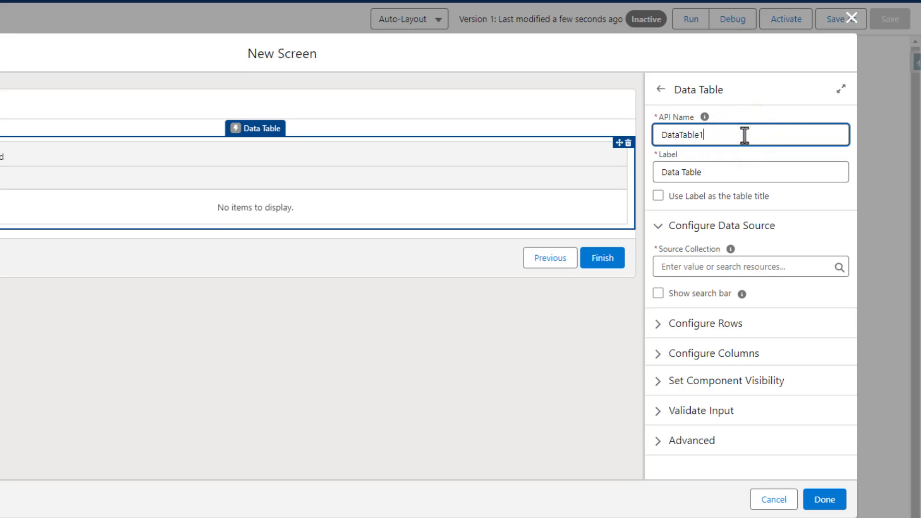
pyautogui.click(696, 151)
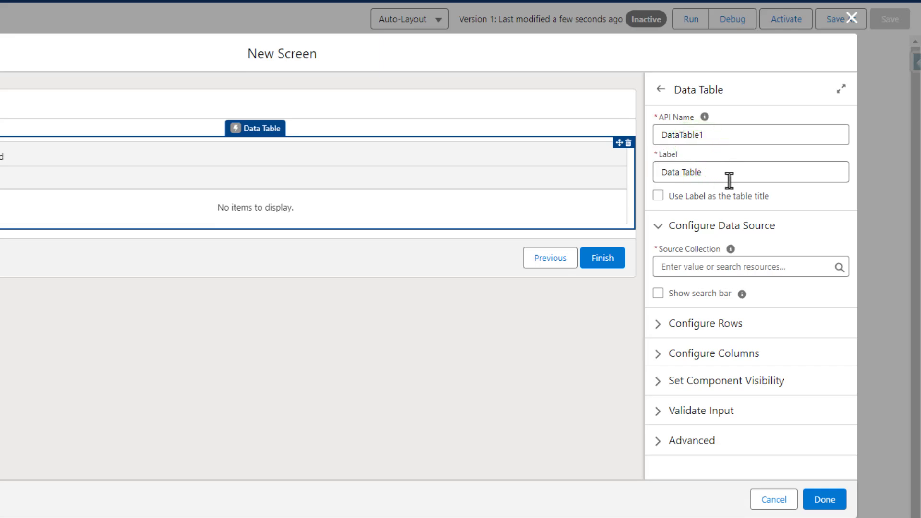
# Step: Label the data table "Open Tasks" and use the label as the table title
pyautogui.click(658, 196)
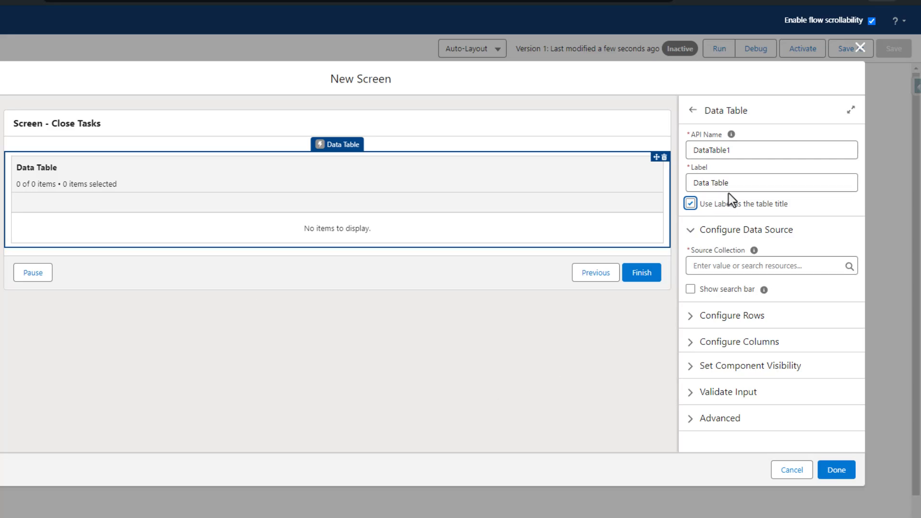
pyautogui.tripleClick(738, 183)
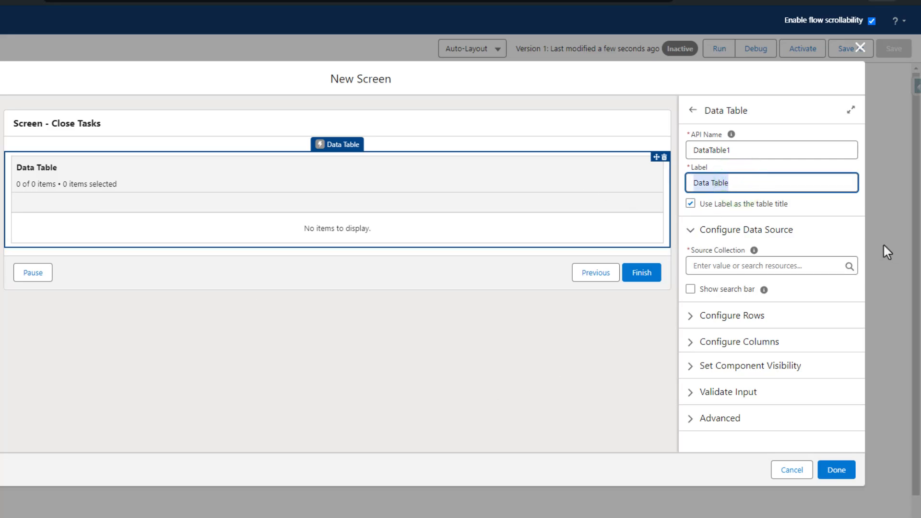
pyautogui.write('Open T')
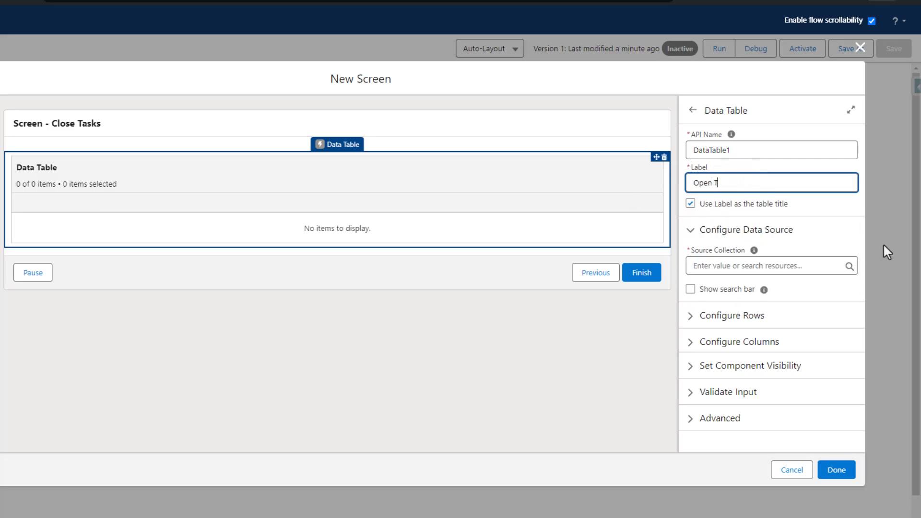
pyautogui.write('asks')
pyautogui.click(809, 135)
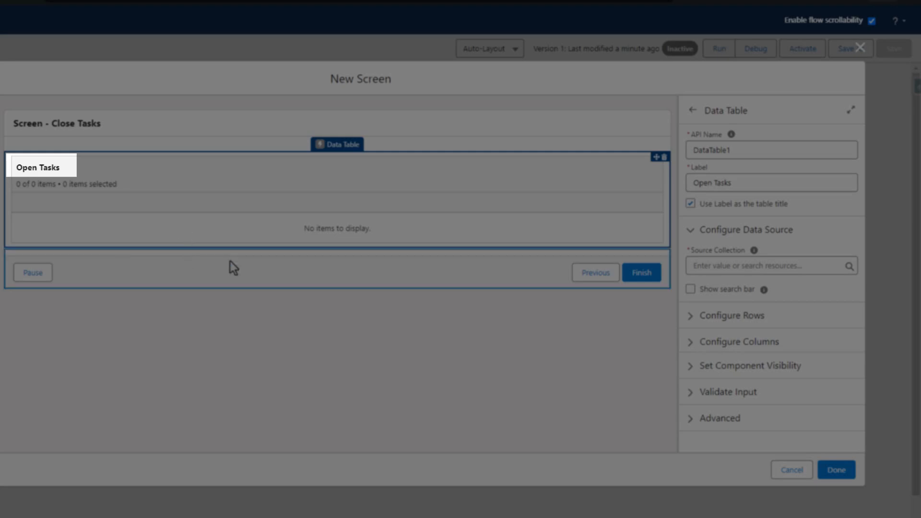
pyautogui.click(690, 204)
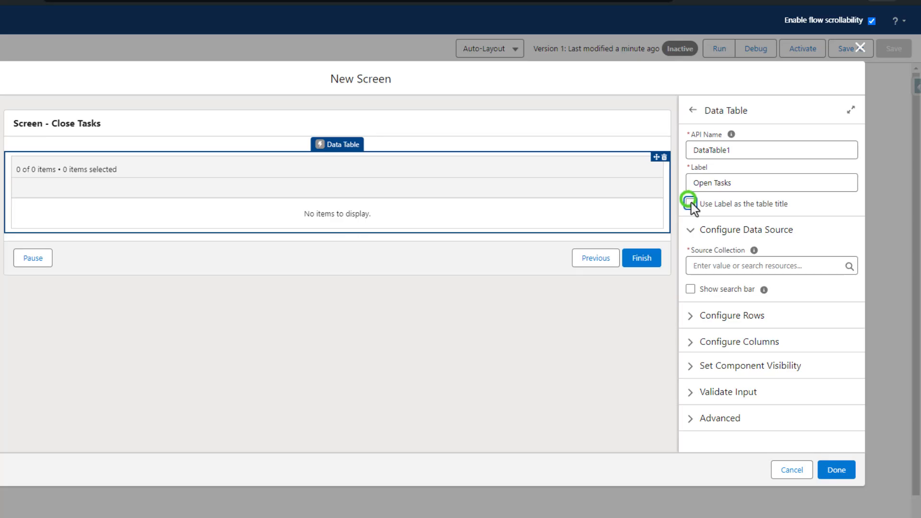
pyautogui.click(691, 203)
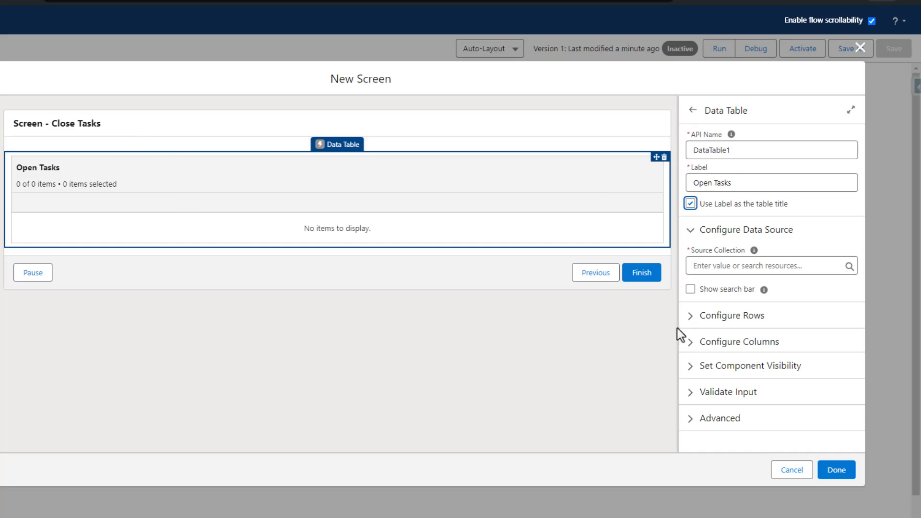
# Step: Set the data table's source collection to Tasks from Get_Tasks and show a search bar
pyautogui.click(818, 233)
pyautogui.click(806, 230)
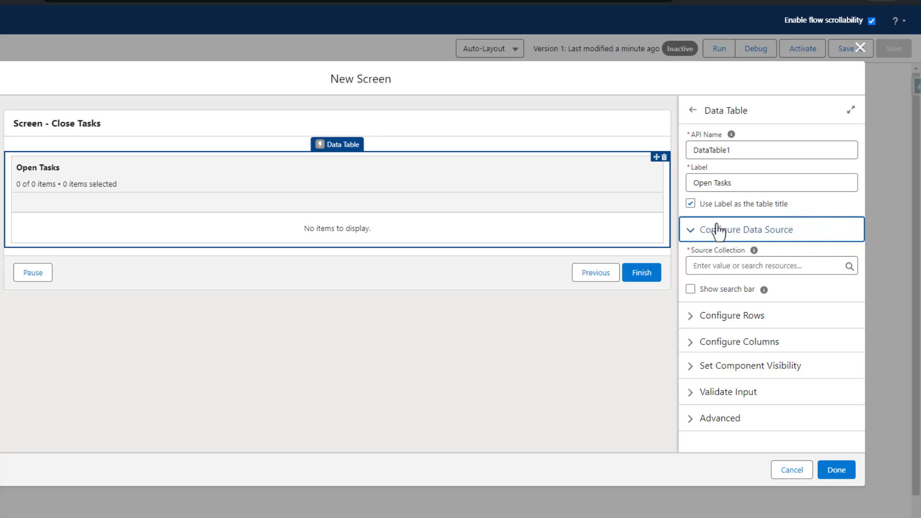
pyautogui.moveTo(756, 251)
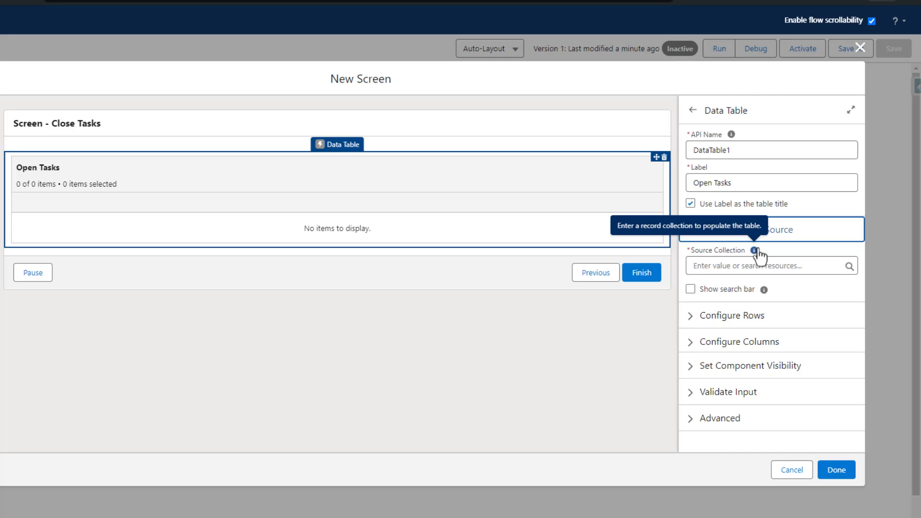
pyautogui.click(766, 267)
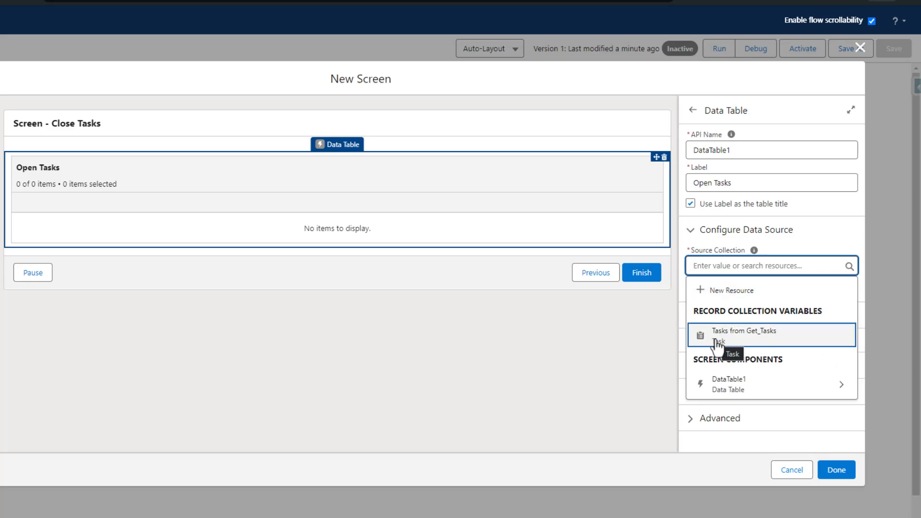
pyautogui.click(742, 338)
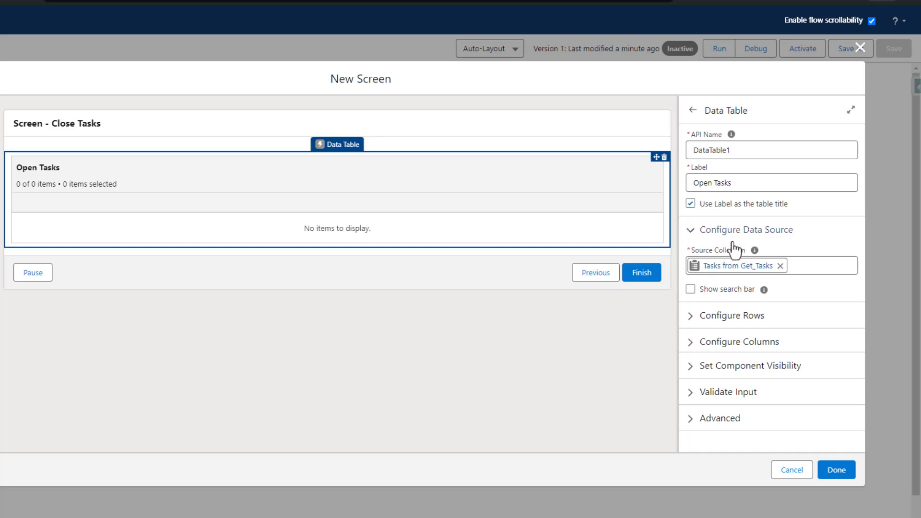
pyautogui.click(697, 288)
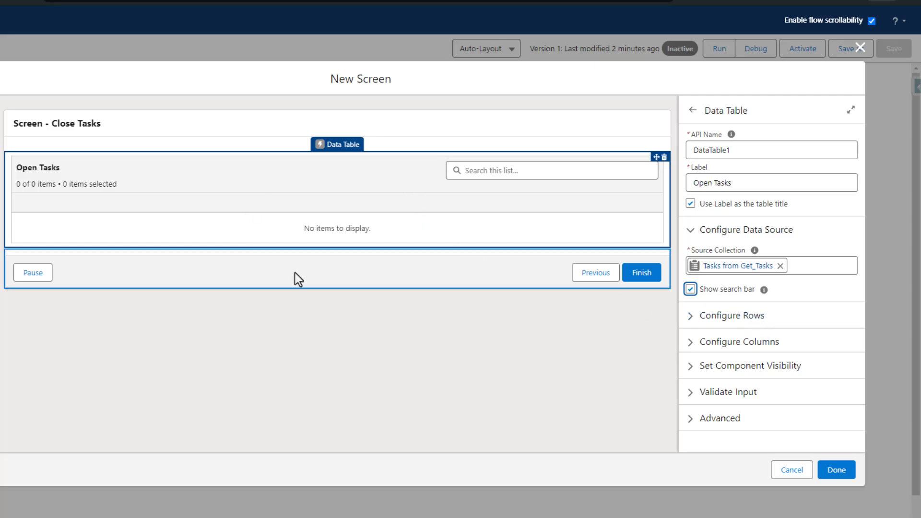
# Step: Expand the data table's row configuration and review the row selection mode, selection limits and default selection options
pyautogui.click(713, 316)
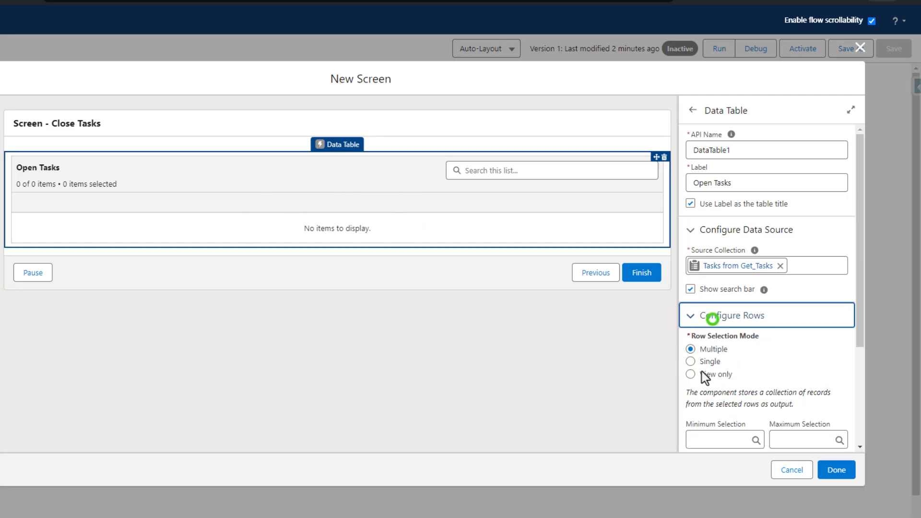
pyautogui.scroll(-3, 798, 353)
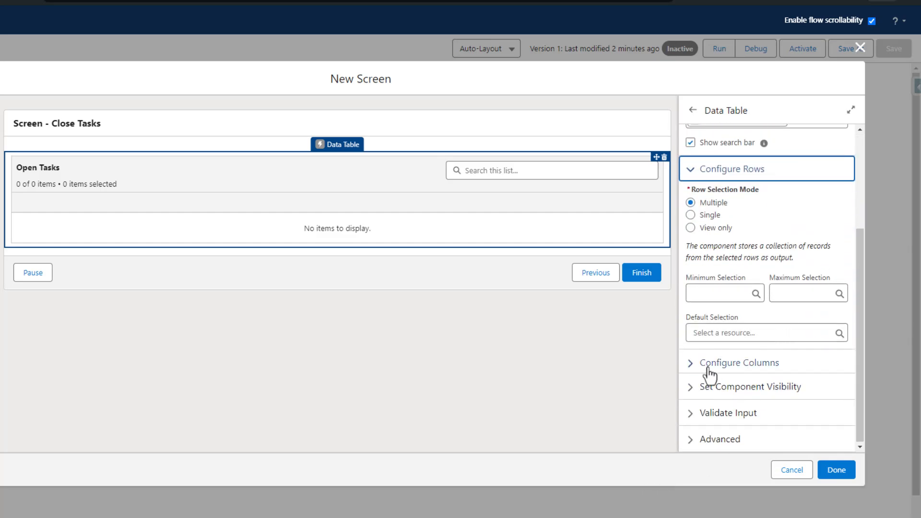
pyautogui.click(709, 363)
pyautogui.click(710, 366)
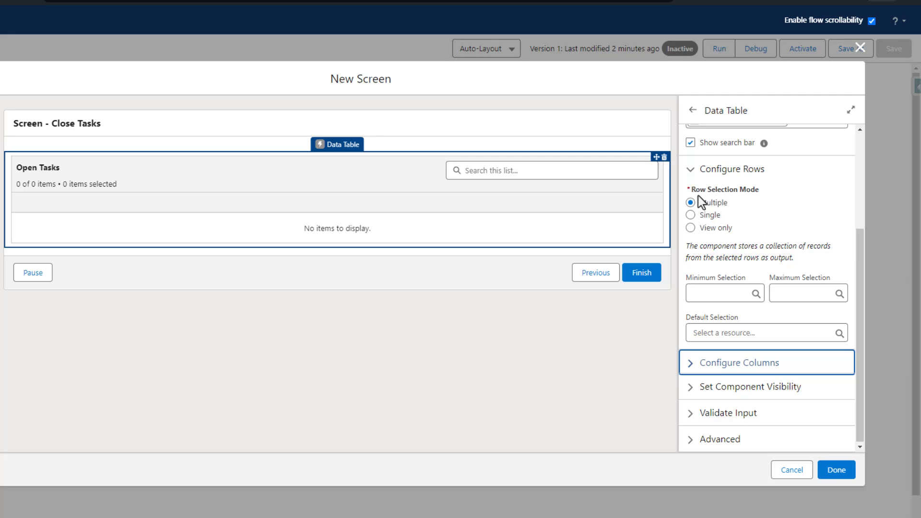
# Step: Compare the Single and View only row selection modes and return the data table to Multiple
pyautogui.click(690, 215)
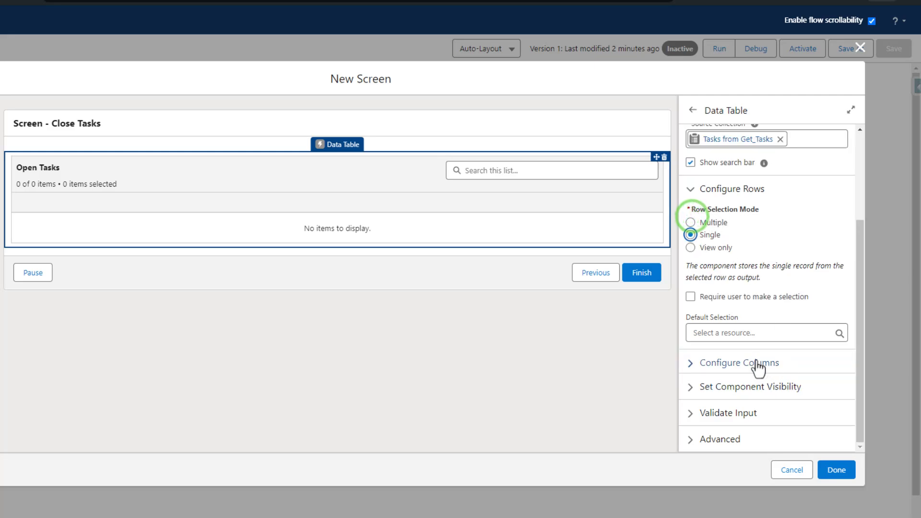
pyautogui.click(693, 246)
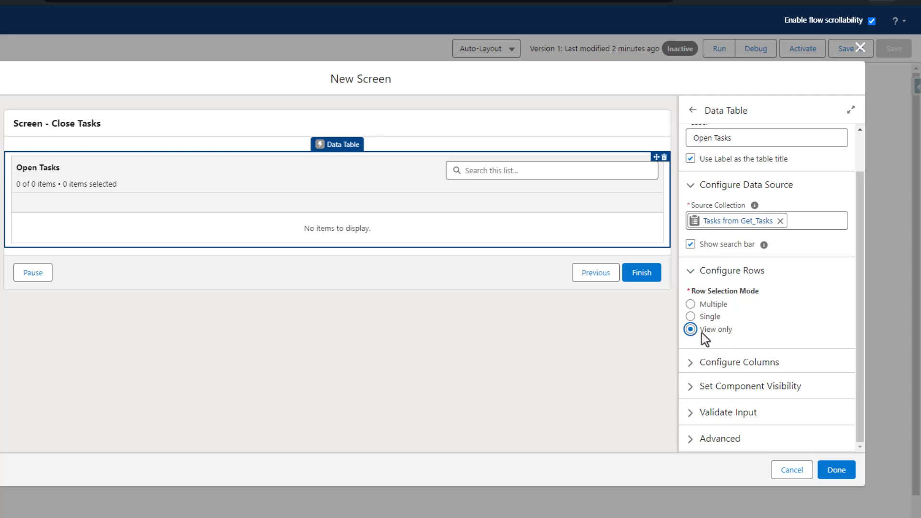
pyautogui.moveTo(701, 333); pyautogui.dragTo(736, 332)
pyautogui.click(691, 308)
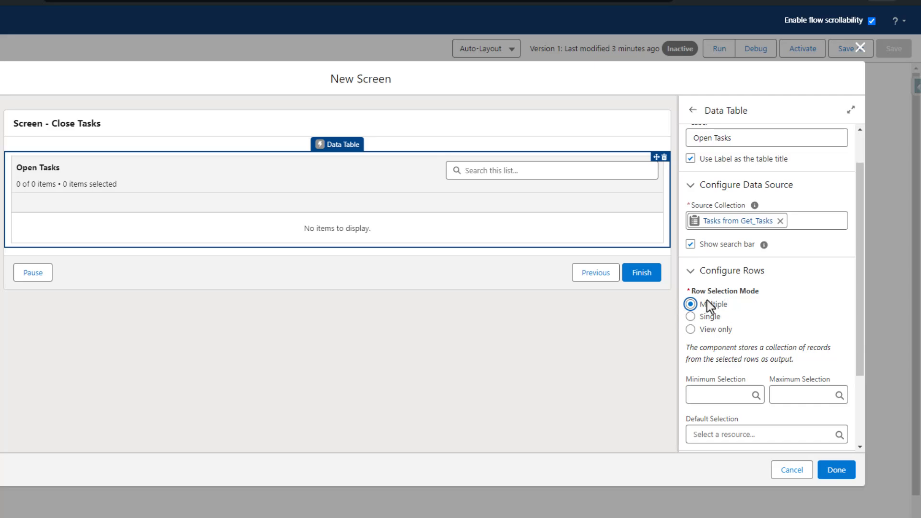
pyautogui.scroll(-2, 768, 231)
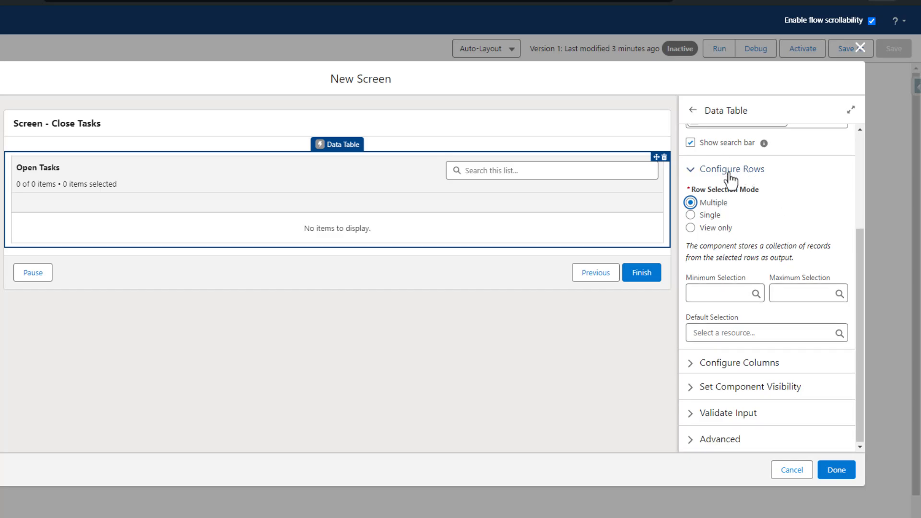
pyautogui.click(714, 170)
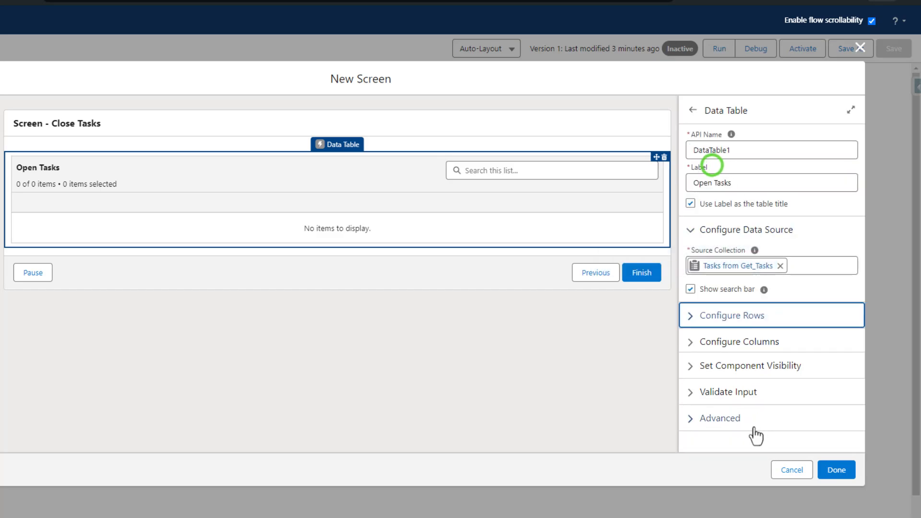
# Step: Expand the data table's column configuration and add a first column with Status as its source field
pyautogui.click(714, 342)
pyautogui.moveTo(750, 283)
pyautogui.scroll(-3, 756, 309)
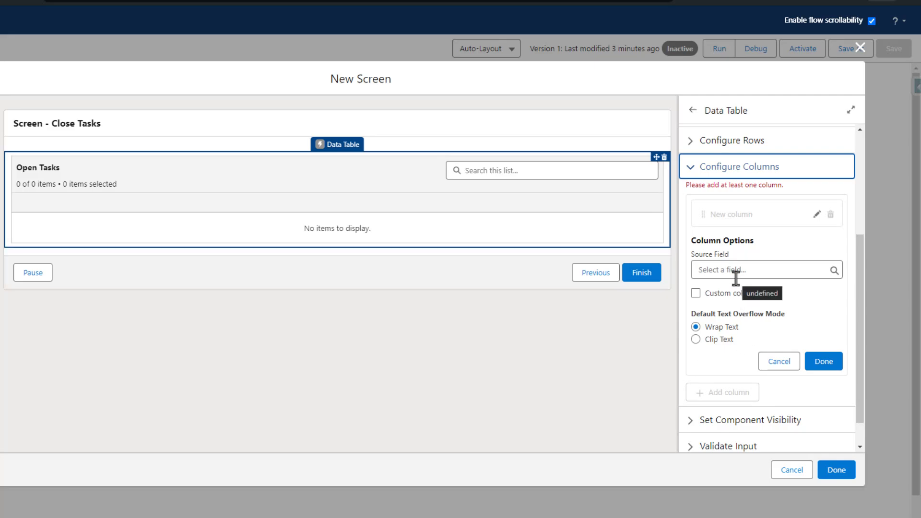
pyautogui.scroll(4, 736, 279)
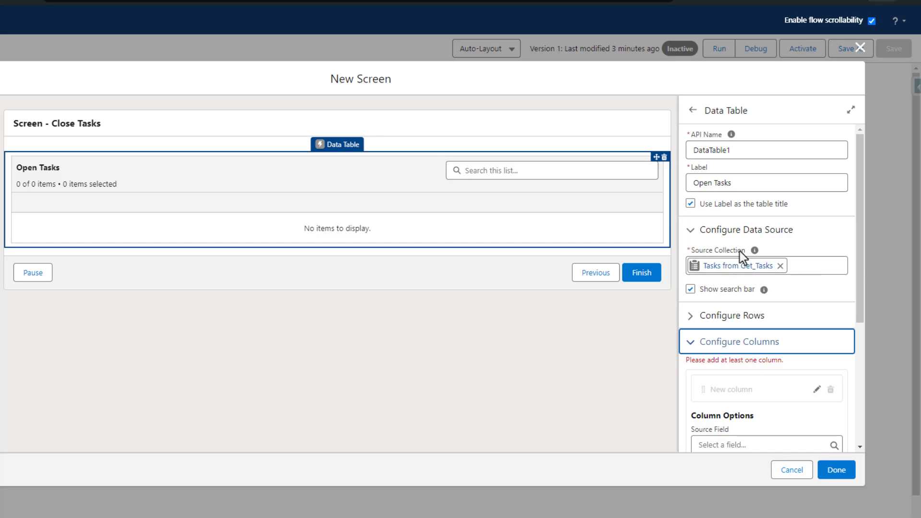
pyautogui.scroll(-4, 744, 255)
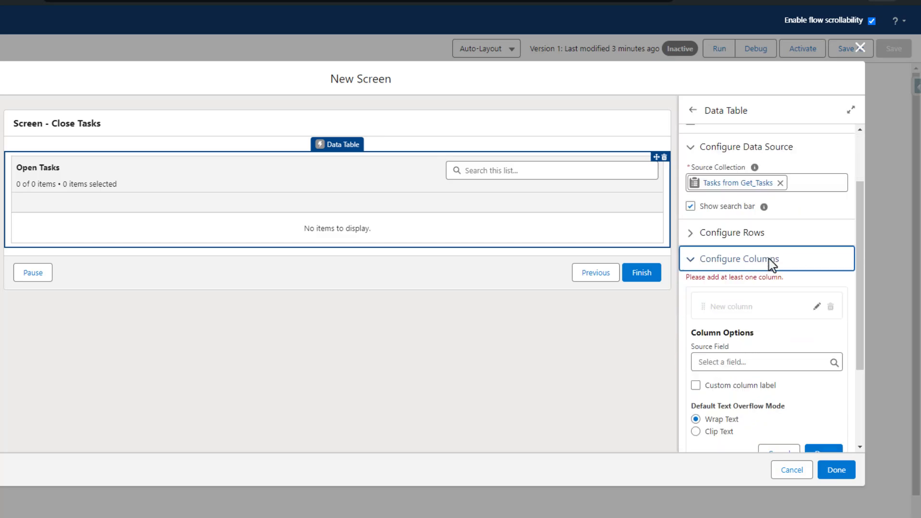
pyautogui.click(737, 270)
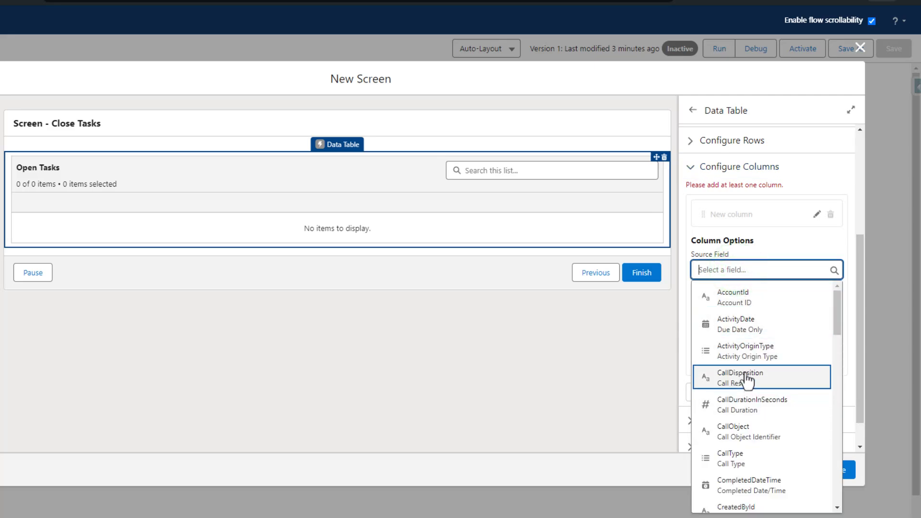
pyautogui.scroll(-6, 763, 336)
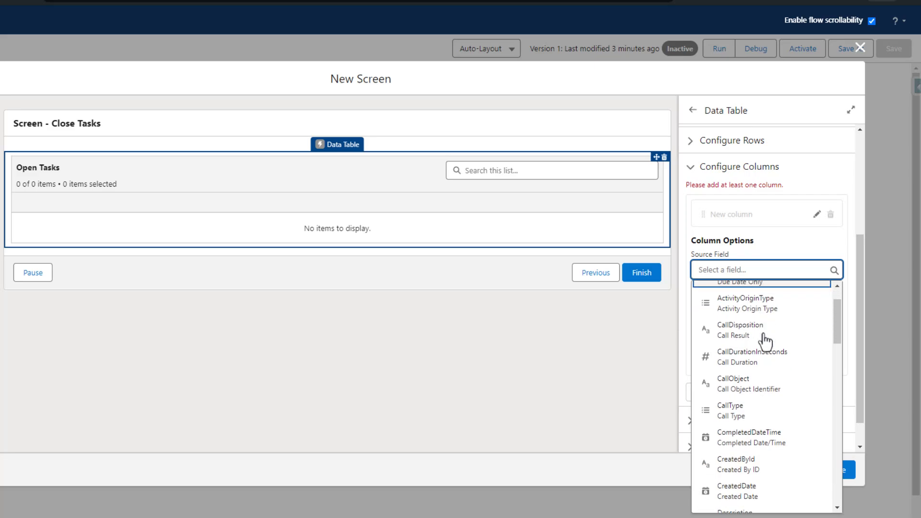
pyautogui.scroll(-6, 759, 381)
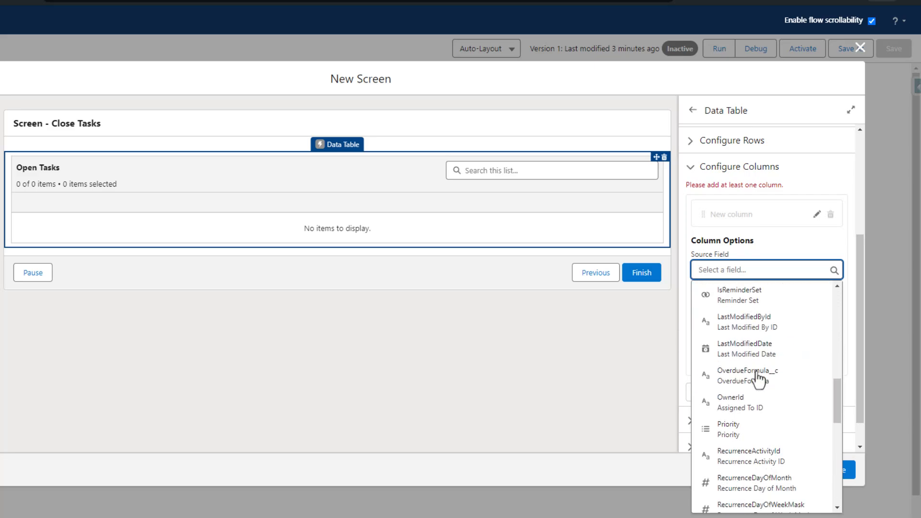
pyautogui.scroll(-5, 773, 321)
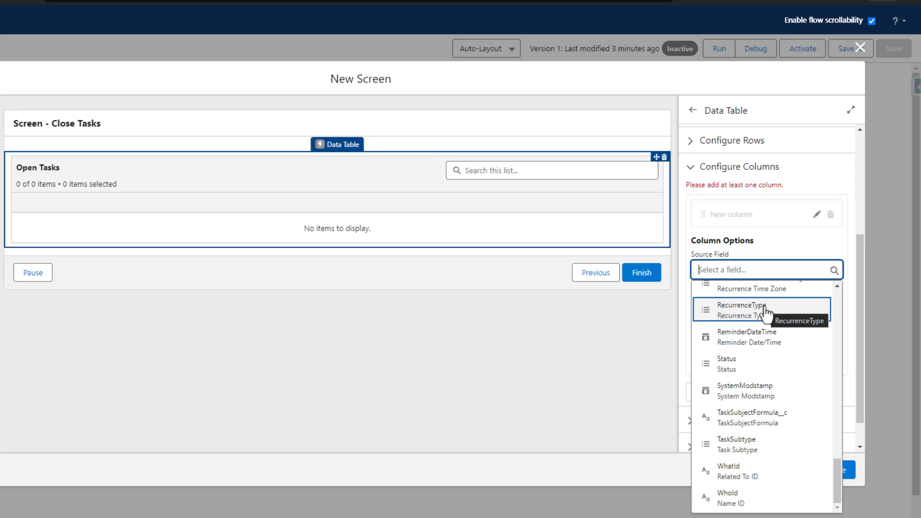
pyautogui.click(751, 362)
pyautogui.click(821, 363)
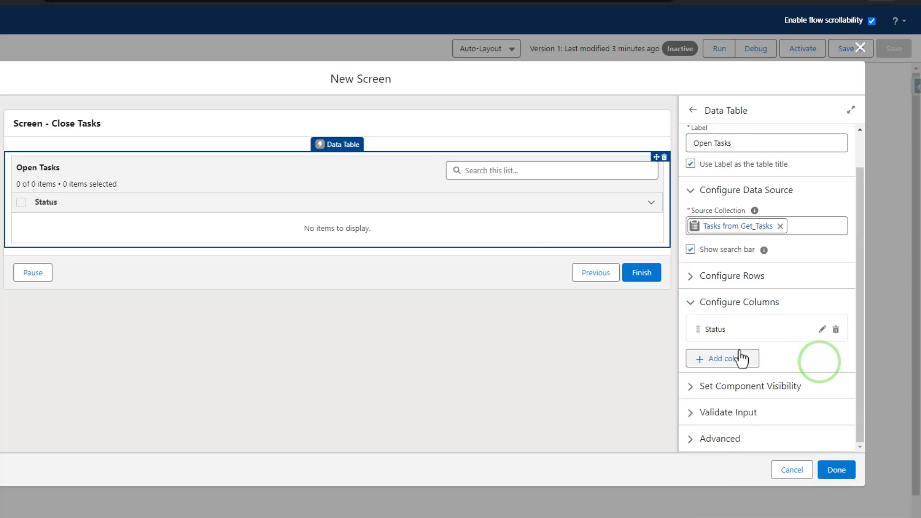
# Step: Add a second data table column, search its source fields for "subj", and clear the search
pyautogui.click(718, 359)
pyautogui.click(726, 424)
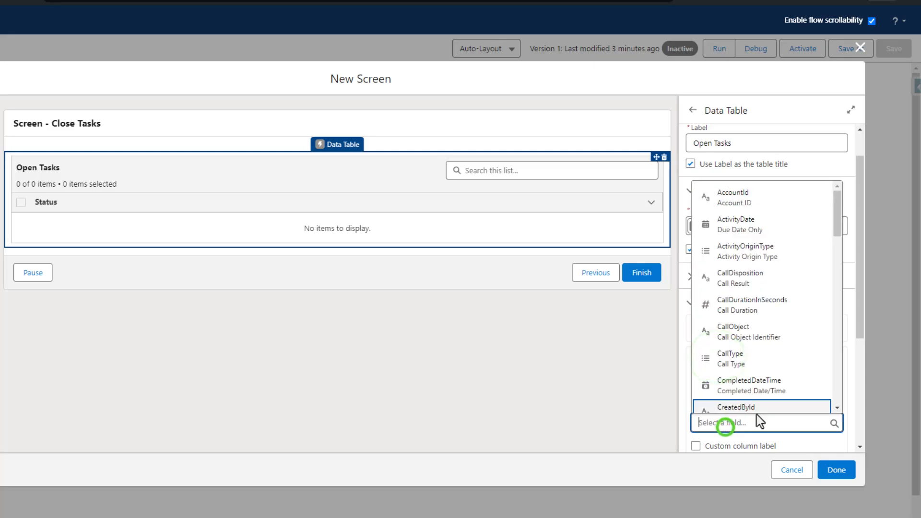
pyautogui.write('subj')
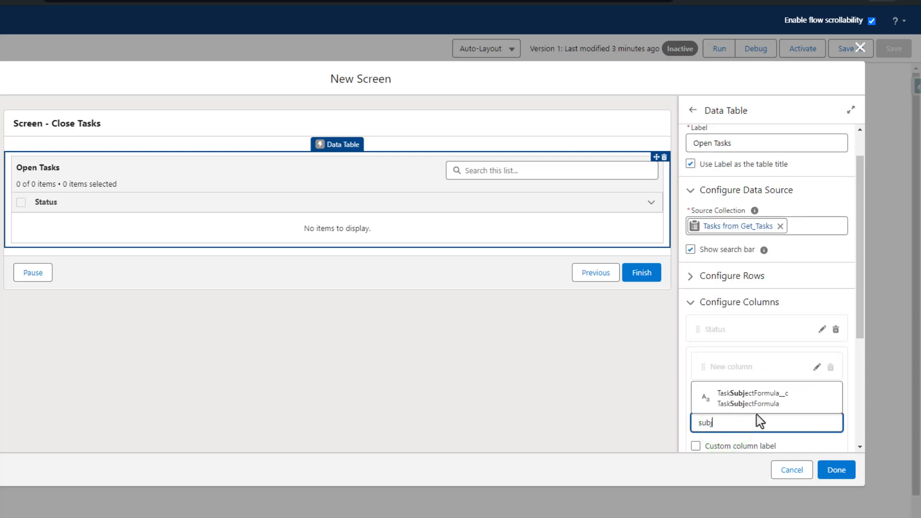
pyautogui.press('BackSpace')
pyautogui.press('BackSpace')
pyautogui.press('BackSpace')
pyautogui.press('BackSpace')
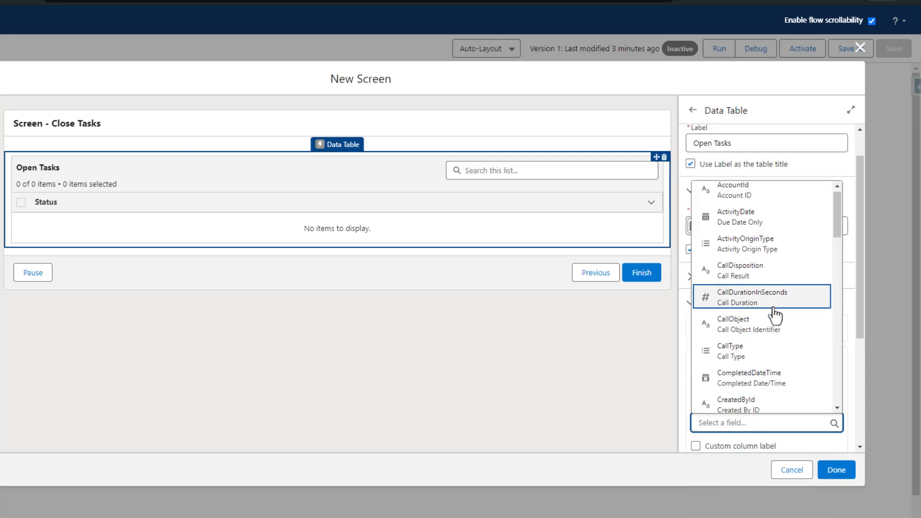
# Step: Set the new column's source field to Priority and save the column
pyautogui.scroll(-7, 772, 314)
pyautogui.scroll(-3, 771, 303)
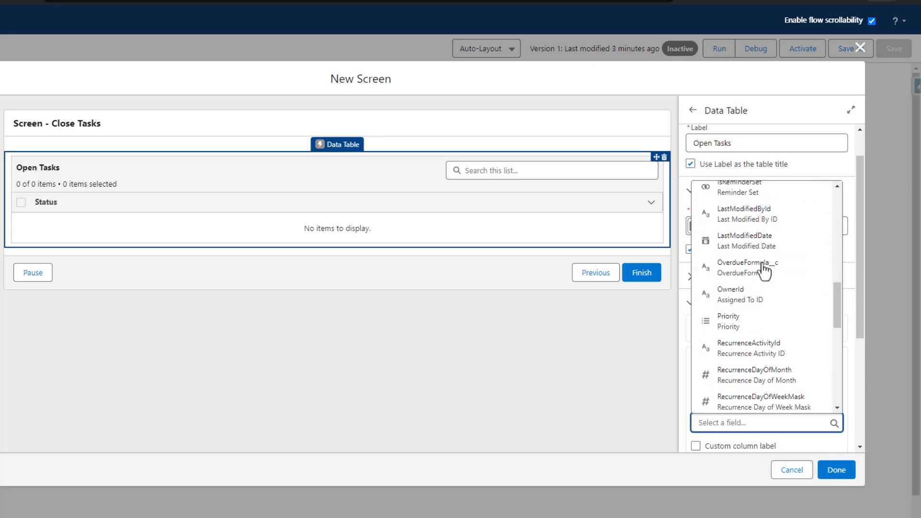
pyautogui.click(750, 315)
pyautogui.scroll(-3, 773, 418)
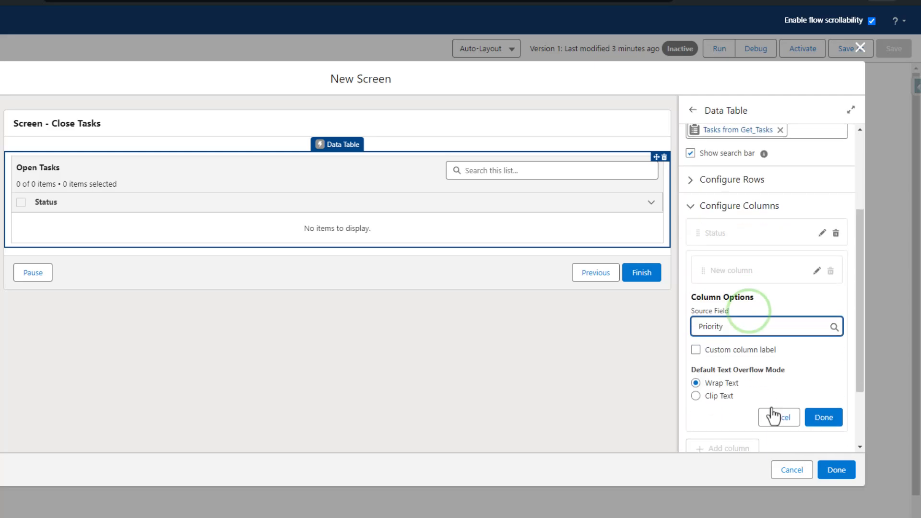
pyautogui.click(815, 401)
# Step: Add a third data table column with ActivityDate as its source field
pyautogui.click(733, 364)
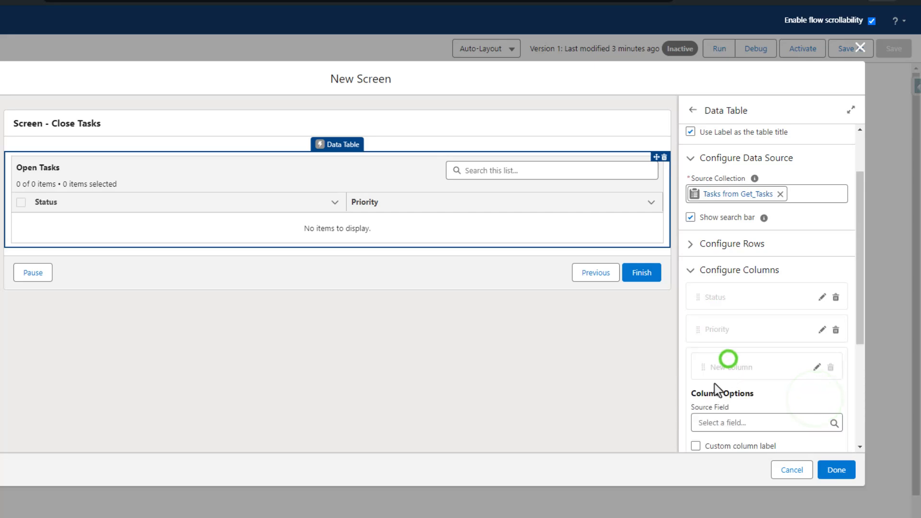
pyautogui.click(731, 423)
pyautogui.write('date')
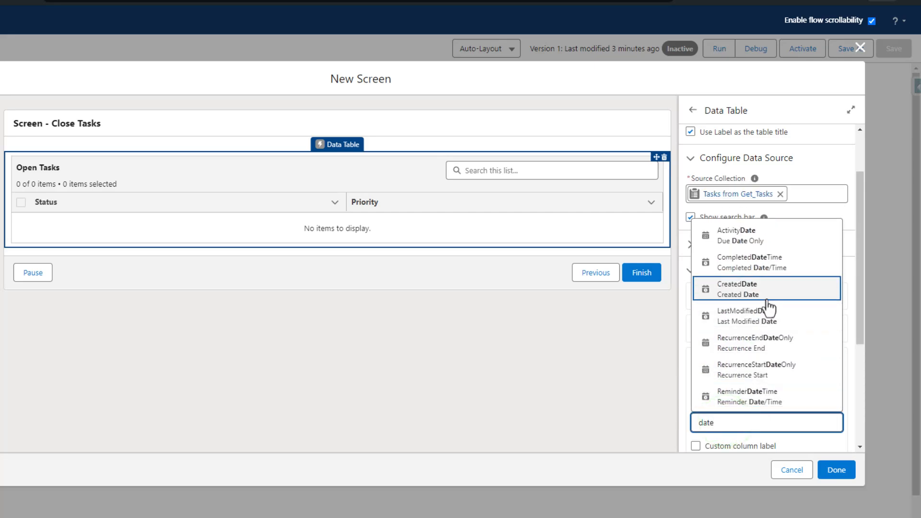
pyautogui.write('a')
pyautogui.hotkey('ctrl', 'a')
pyautogui.write('act')
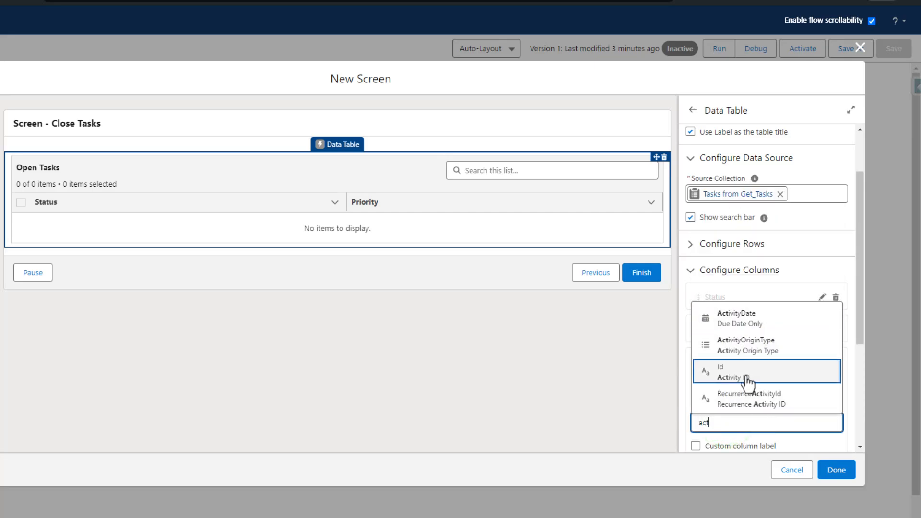
pyautogui.click(789, 319)
pyautogui.click(785, 290)
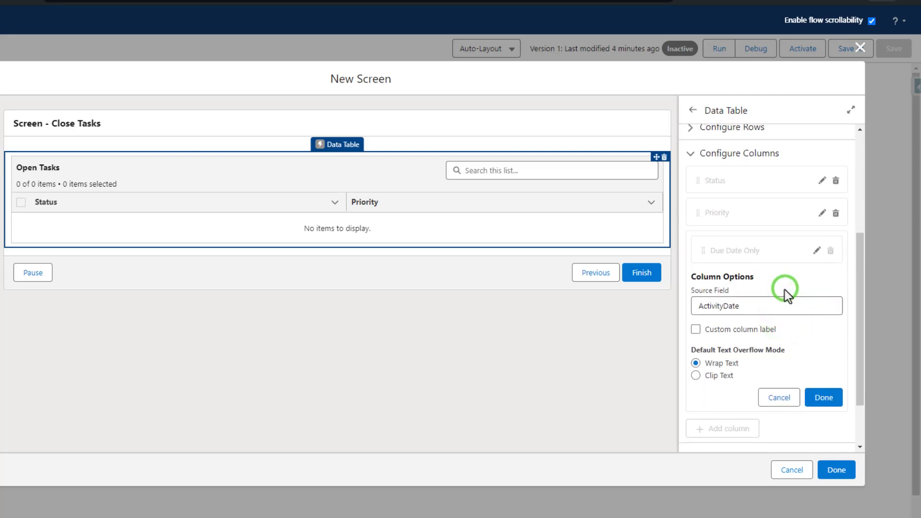
pyautogui.click(826, 399)
# Step: Add a fourth data table column with OwnerId as its source field
pyautogui.click(728, 363)
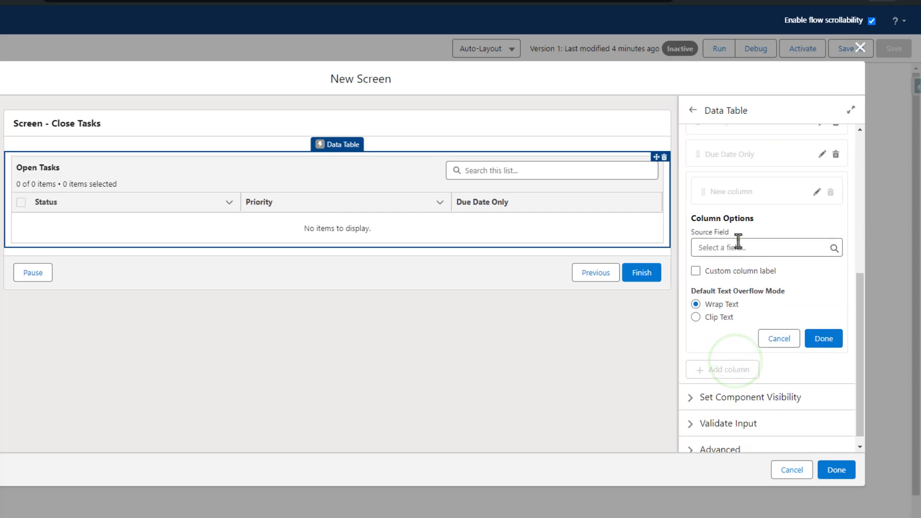
pyautogui.click(739, 243)
pyautogui.scroll(-3, 773, 365)
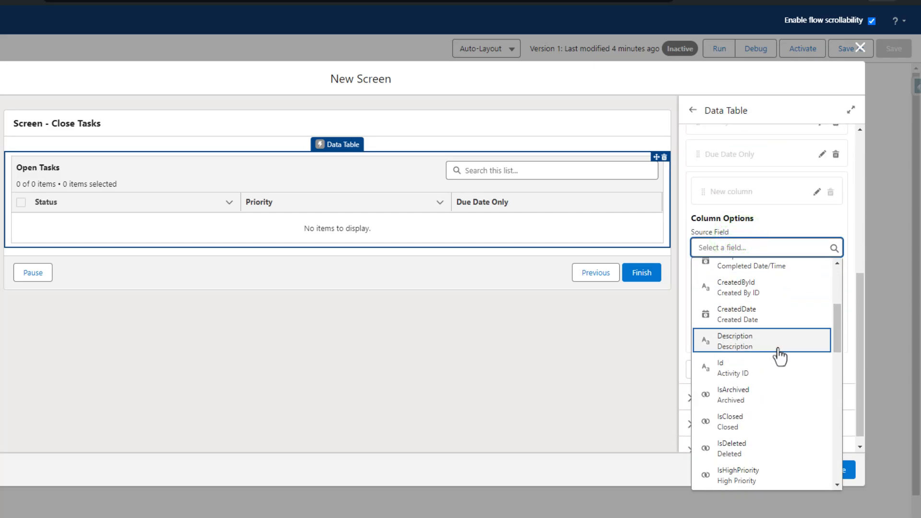
pyautogui.scroll(-6, 780, 356)
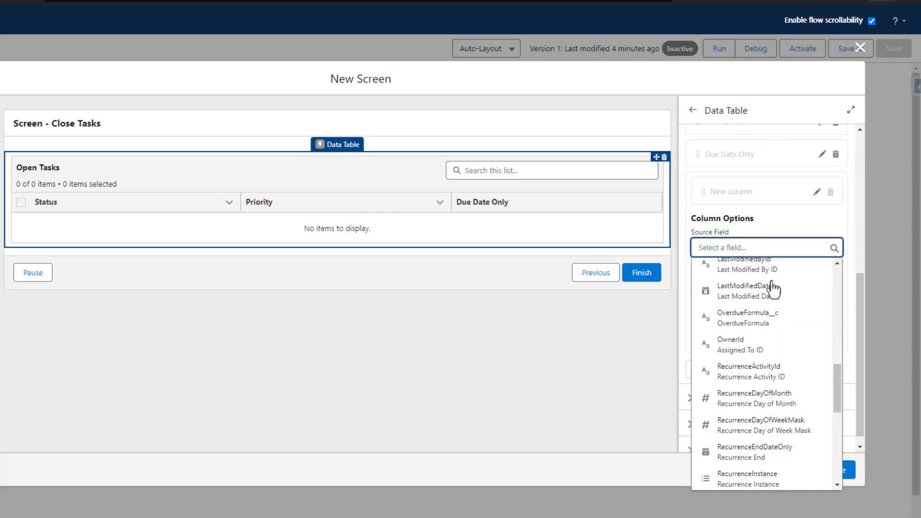
pyautogui.click(746, 350)
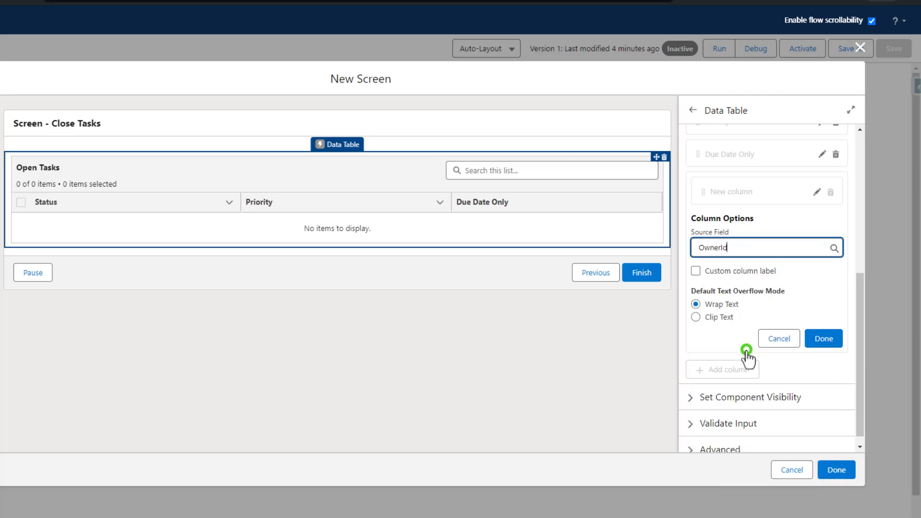
pyautogui.click(823, 340)
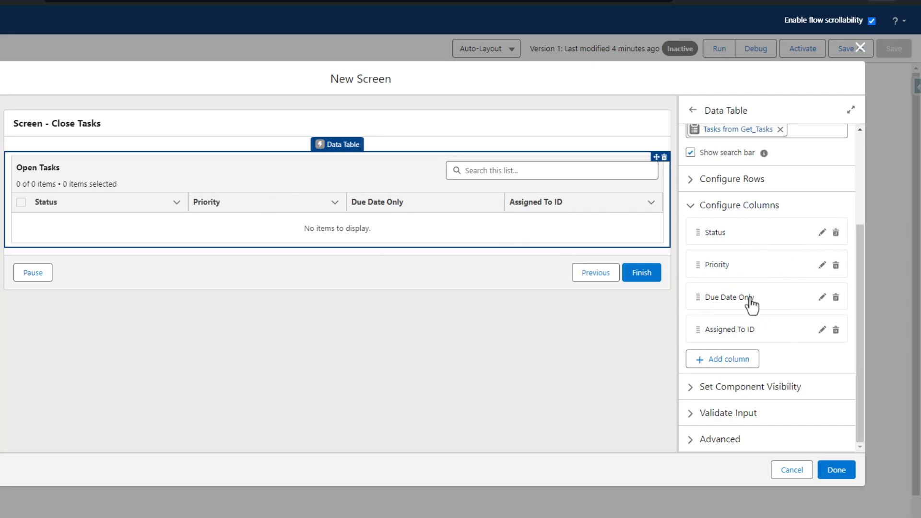
# Step: Review the Status column's options and close them without changes
pyautogui.click(821, 234)
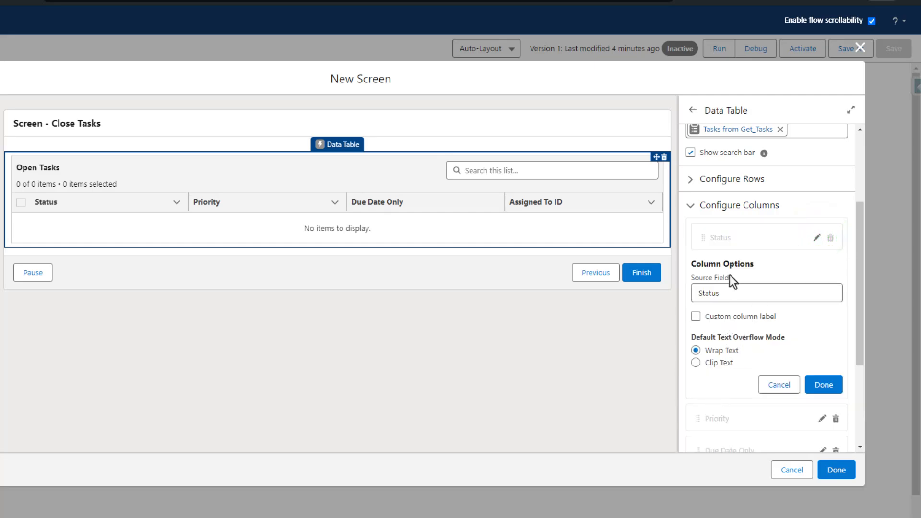
pyautogui.click(816, 240)
pyautogui.click(824, 381)
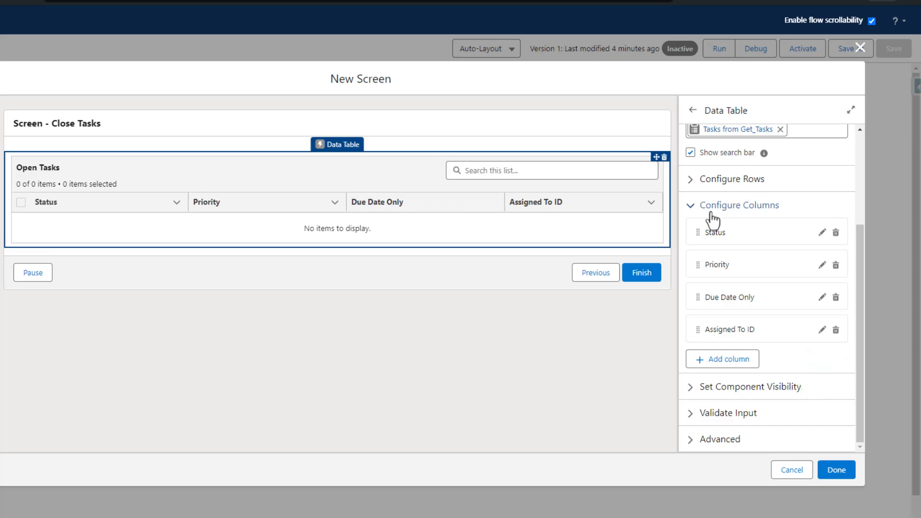
# Step: Give the ActivityDate column the custom column label "Due Date" and save the column
pyautogui.click(771, 298)
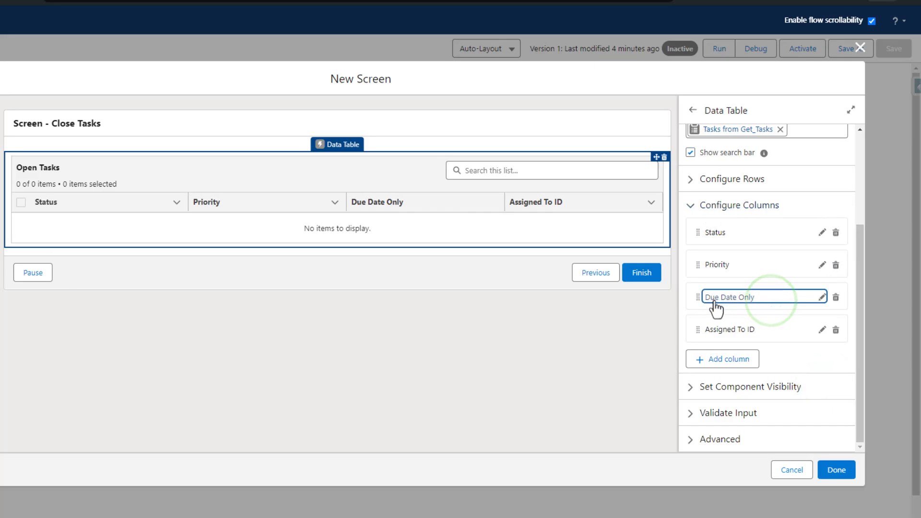
pyautogui.click(823, 298)
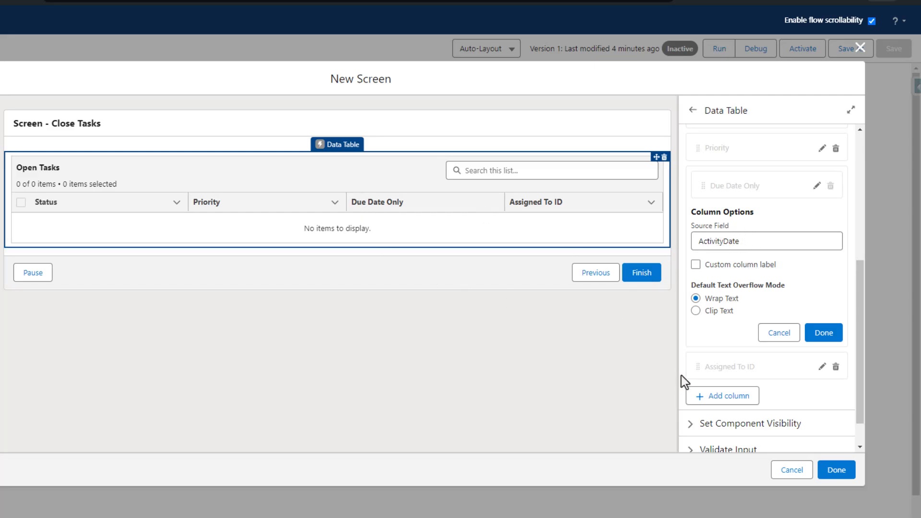
pyautogui.click(697, 264)
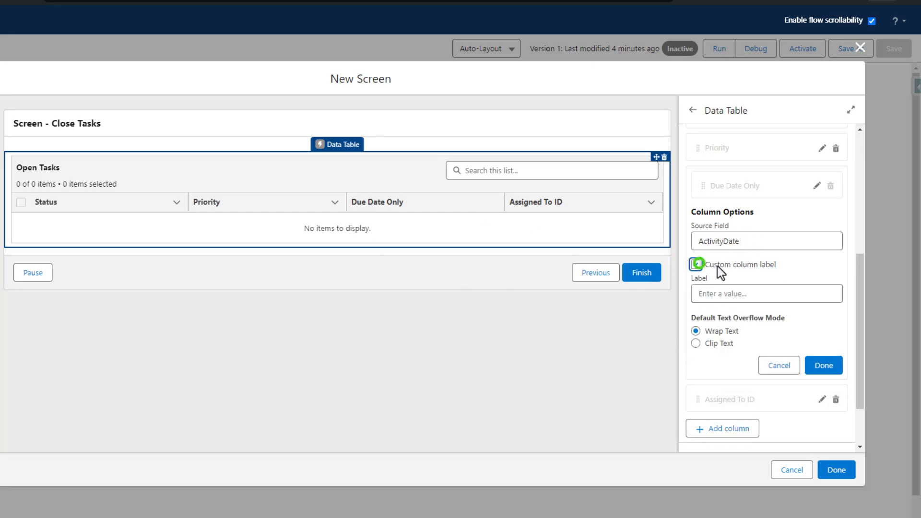
pyautogui.click(733, 294)
pyautogui.write('Due Date')
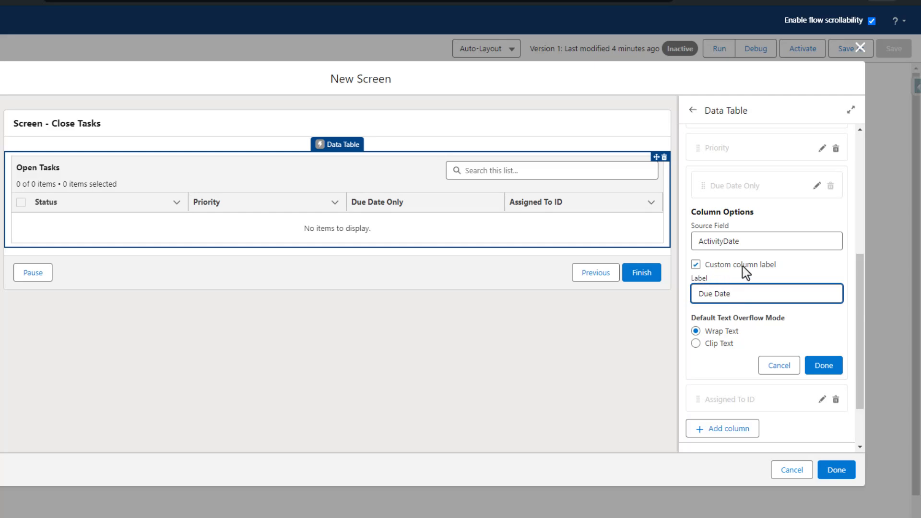
pyautogui.click(813, 275)
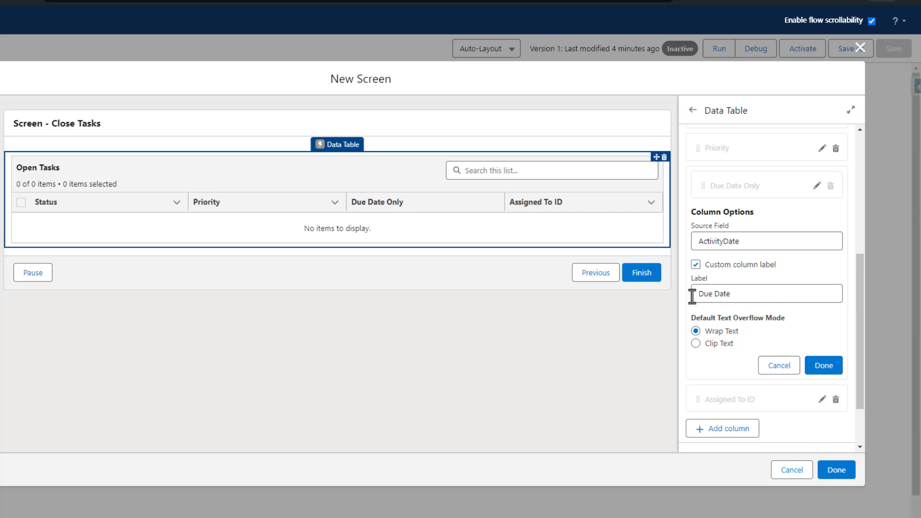
pyautogui.click(823, 367)
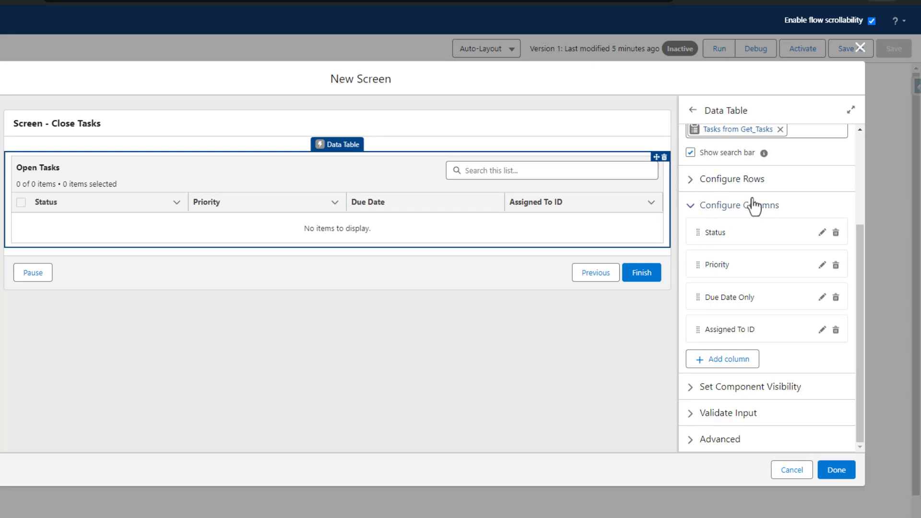
# Step: Label the new screen "ScreenOne", finish it, and save the flow
pyautogui.click(691, 111)
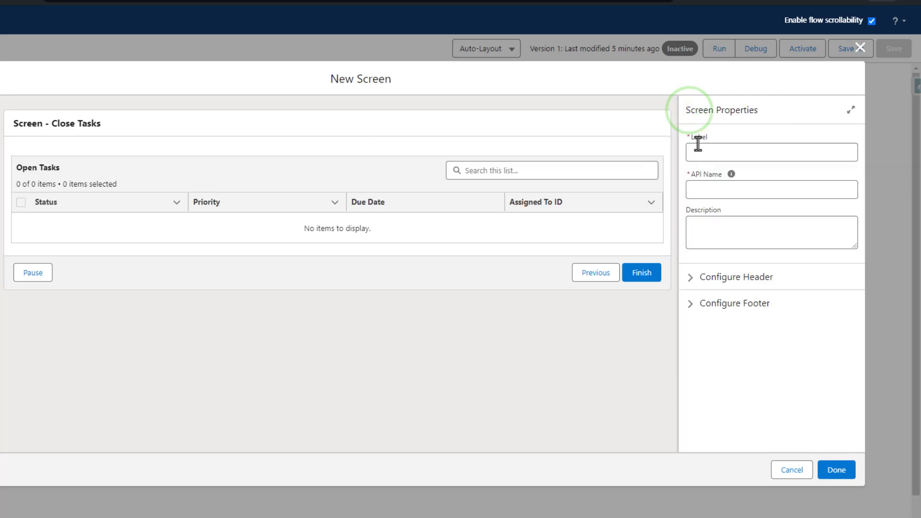
pyautogui.click(716, 159)
pyautogui.write('Screen')
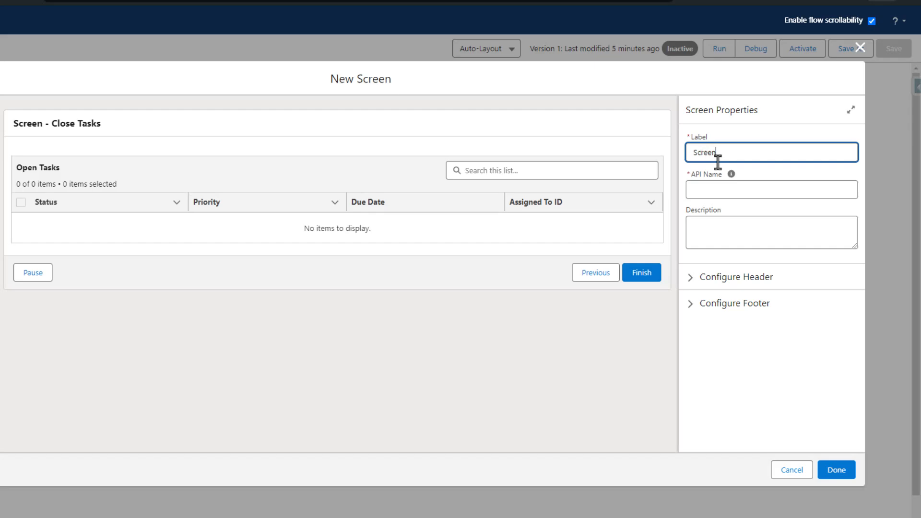
pyautogui.write('One')
pyautogui.press('Tab')
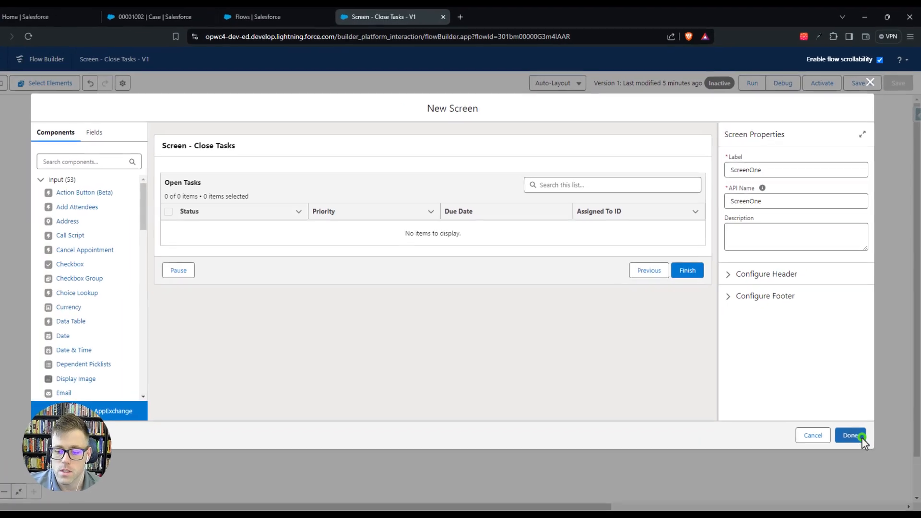
pyautogui.click(845, 470)
pyautogui.click(892, 91)
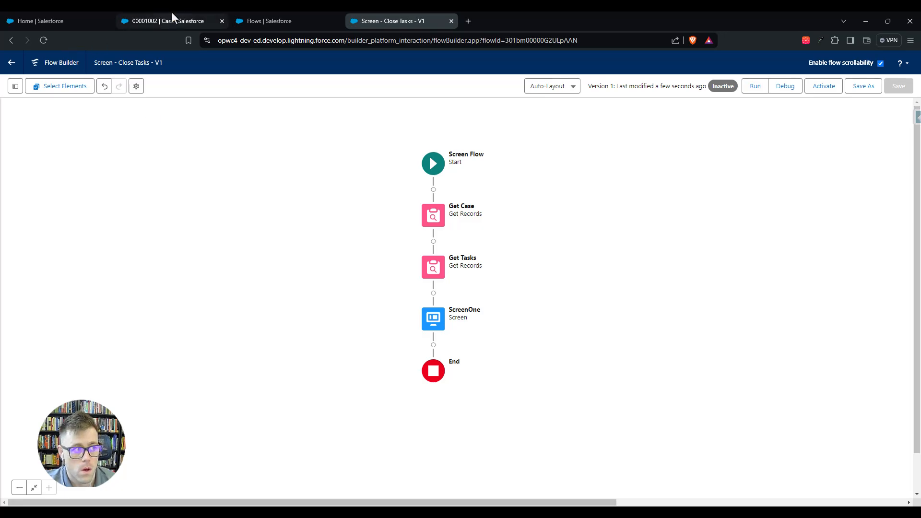
# Step: Copy the case's record ID from its page address and debug the flow with that ID as the recordId input
pyautogui.click(216, 20)
pyautogui.doubleClick(426, 41)
pyautogui.hotkey('ctrl', 'c')
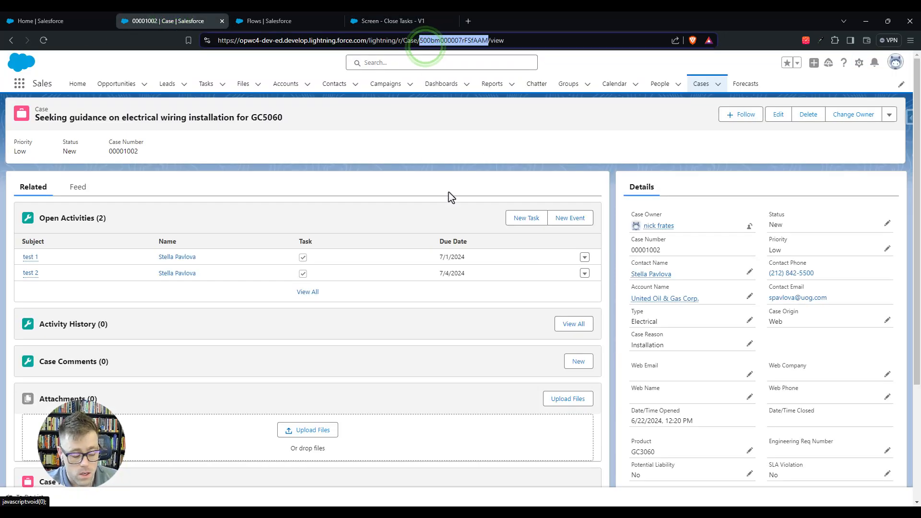
pyautogui.click(422, 19)
pyautogui.click(786, 86)
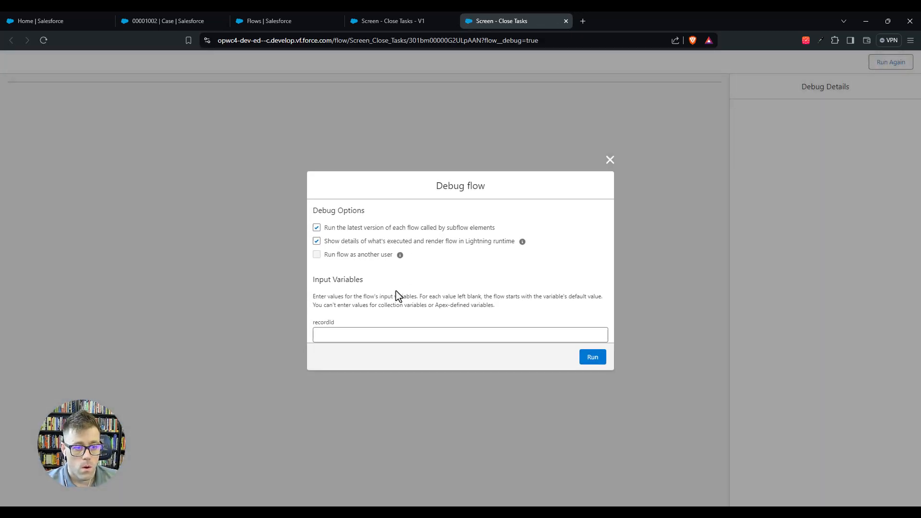
pyautogui.click(367, 334)
pyautogui.hotkey('ctrl', 'v')
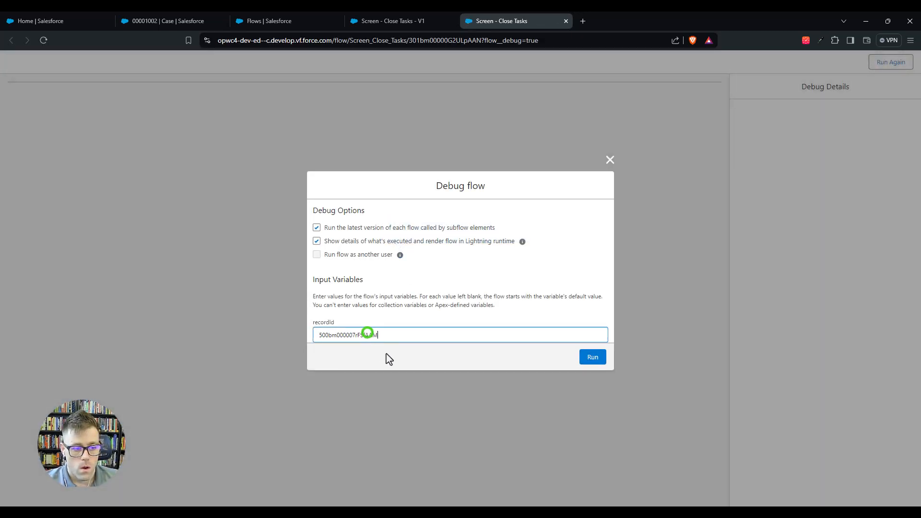
pyautogui.click(600, 367)
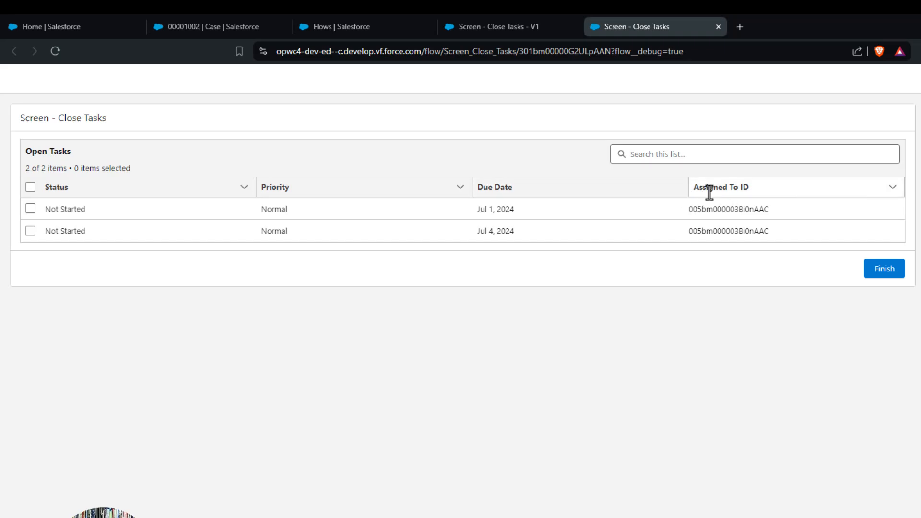
# Step: Examine the Assigned To ID values of the tasks listed in the debug run's Open Tasks table
pyautogui.click(699, 209)
pyautogui.click(712, 233)
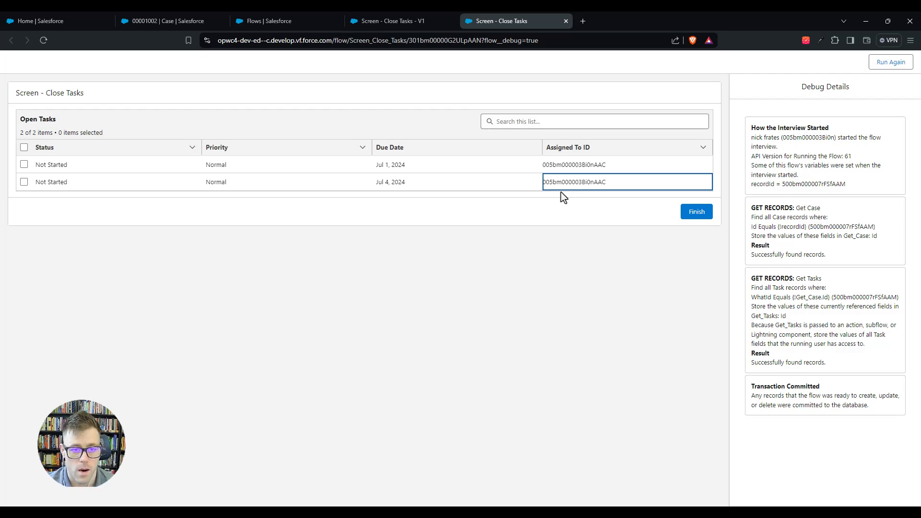
pyautogui.click(546, 146)
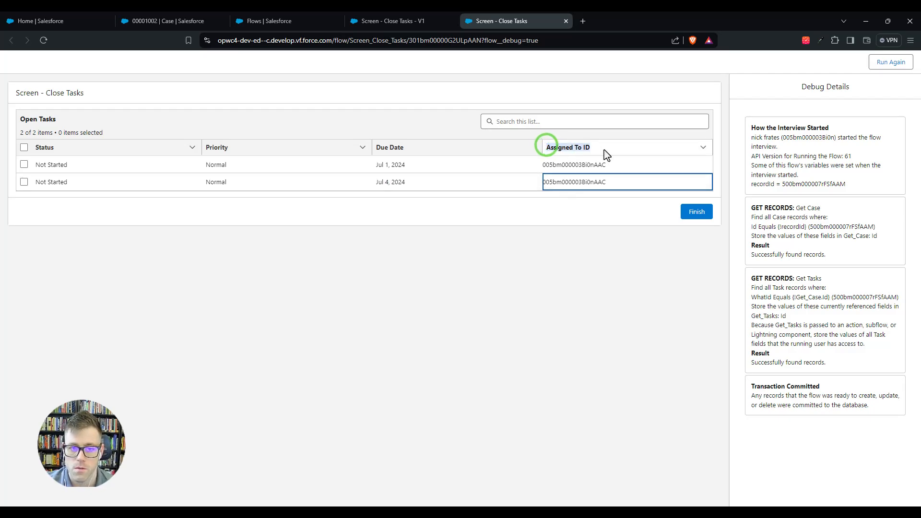
pyautogui.click(608, 170)
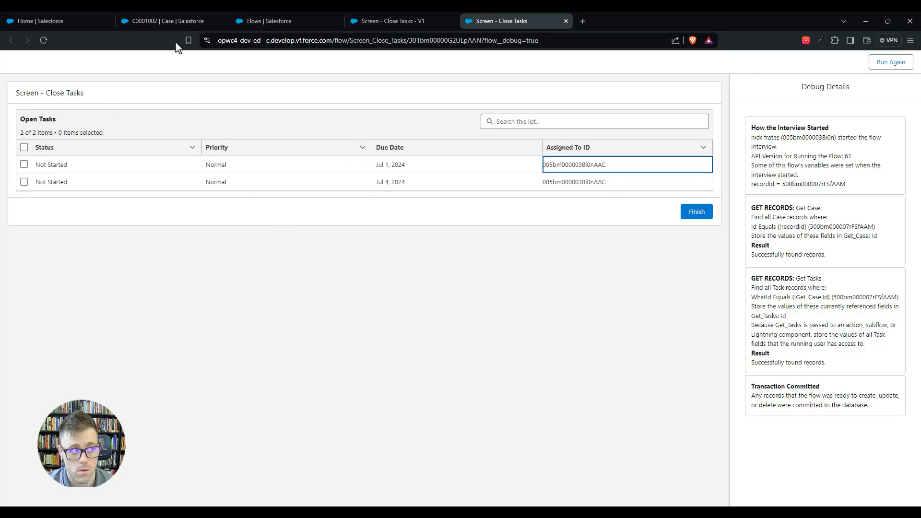
# Step: View the details of the "test 1" task from the case's open activities and return to the case
pyautogui.click(170, 22)
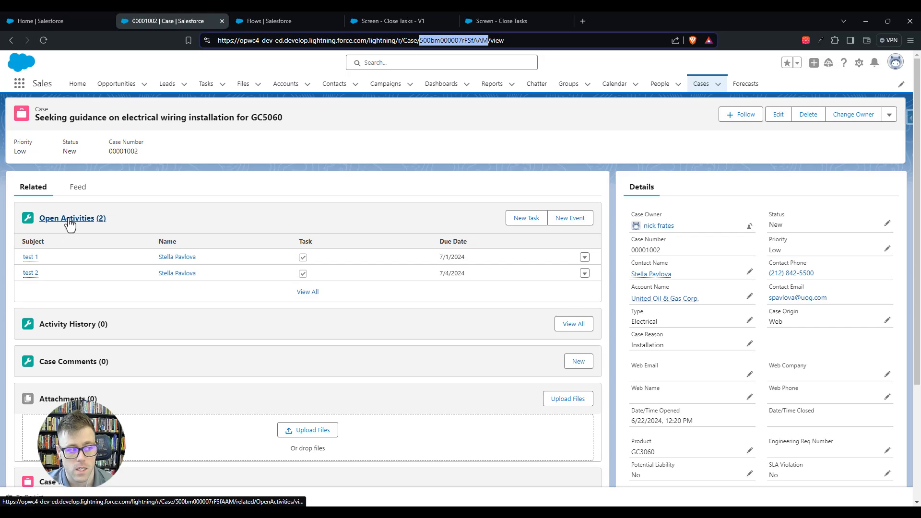
pyautogui.moveTo(28, 262)
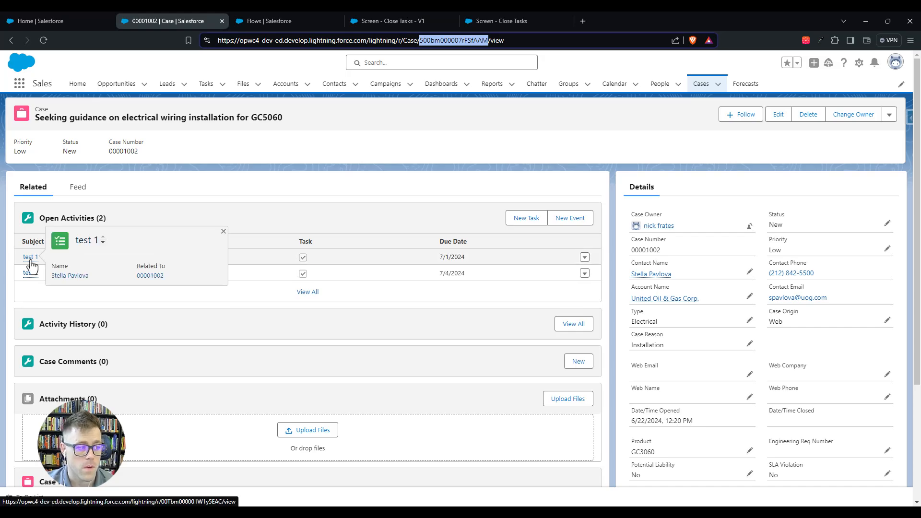
pyautogui.click(30, 258)
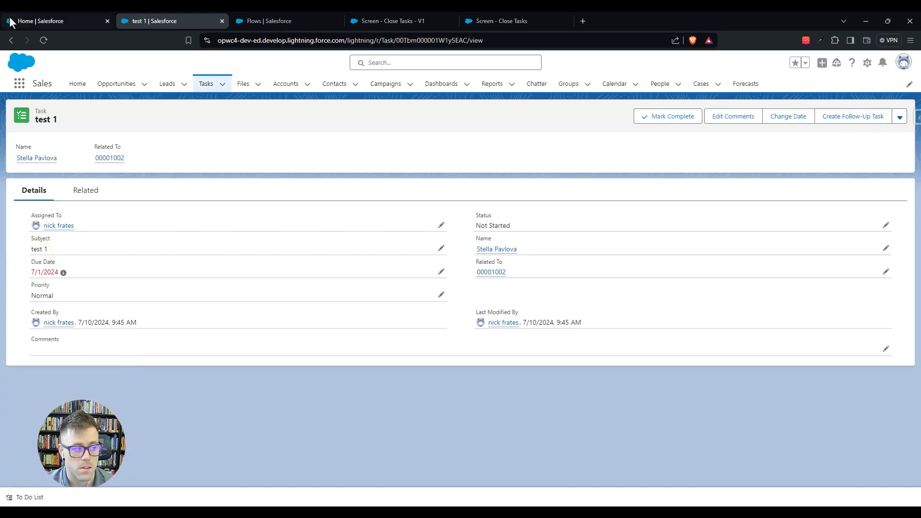
pyautogui.click(9, 38)
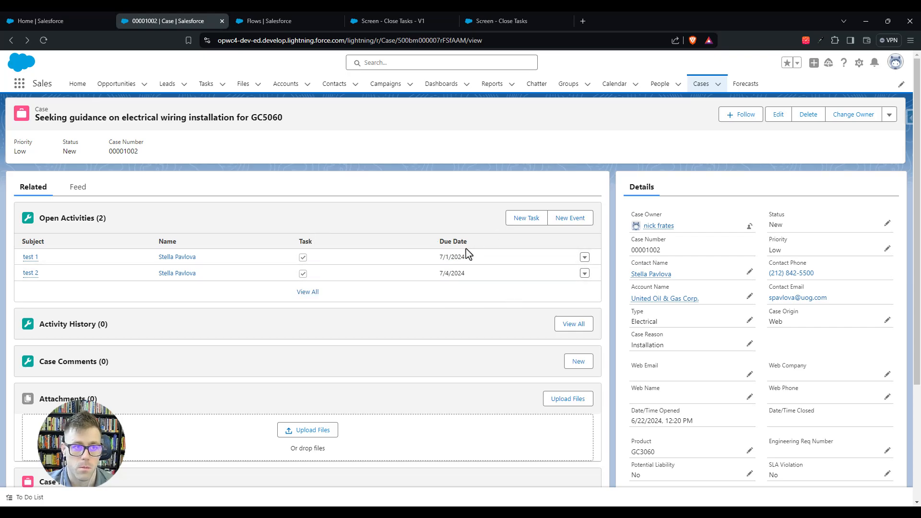
# Step: Compare the debug run's Assigned To ID column with the case's tasks, and close the debug run
pyautogui.click(513, 22)
pyautogui.click(484, 298)
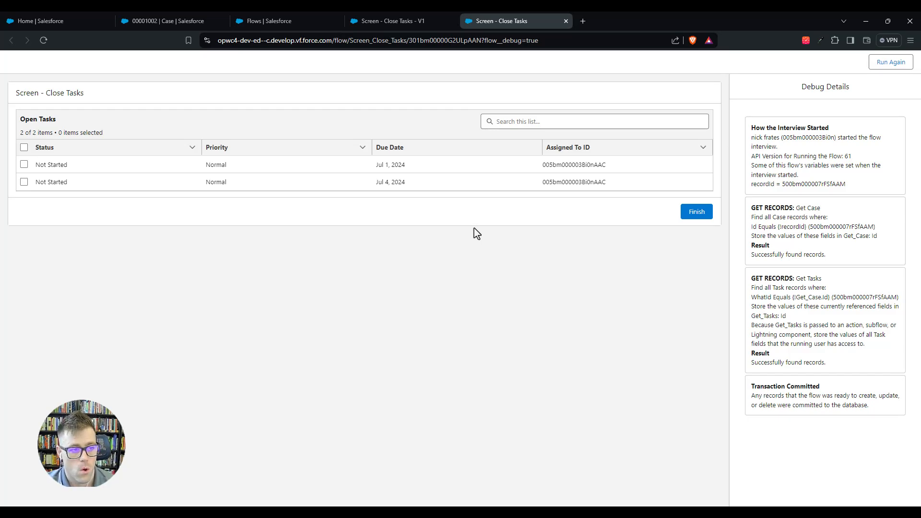
pyautogui.click(549, 147)
pyautogui.moveTo(566, 147); pyautogui.dragTo(543, 168)
pyautogui.click(471, 314)
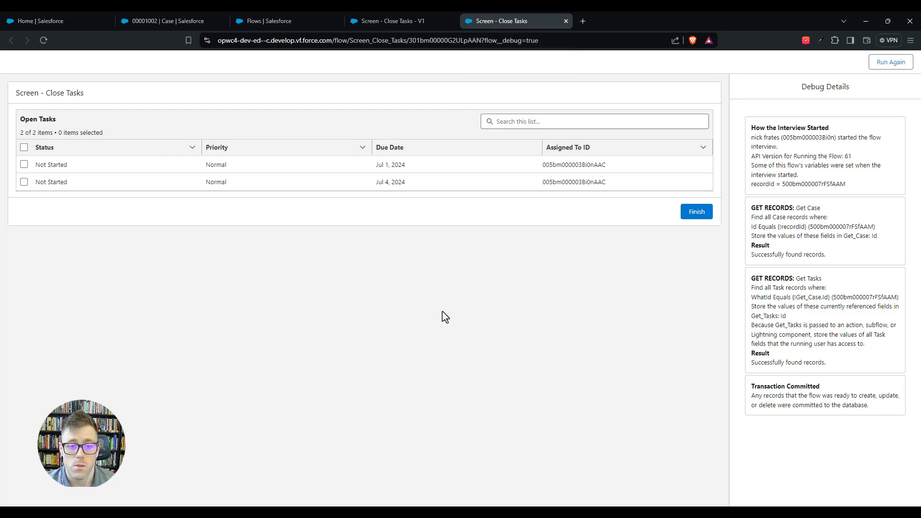
pyautogui.click(566, 21)
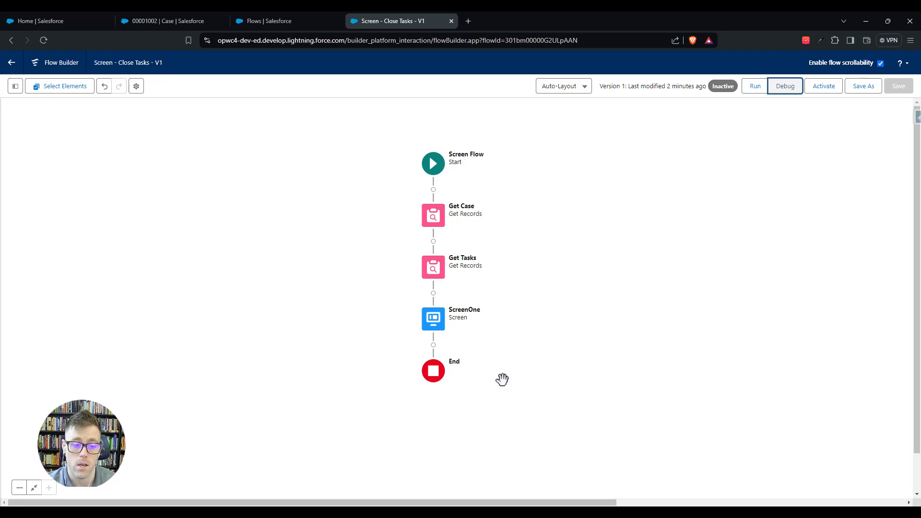
# Step: Reopen ScreenOne and add a fifth data table column with TaskSubjectFormula__c as its source field
pyautogui.click(433, 319)
pyautogui.click(432, 413)
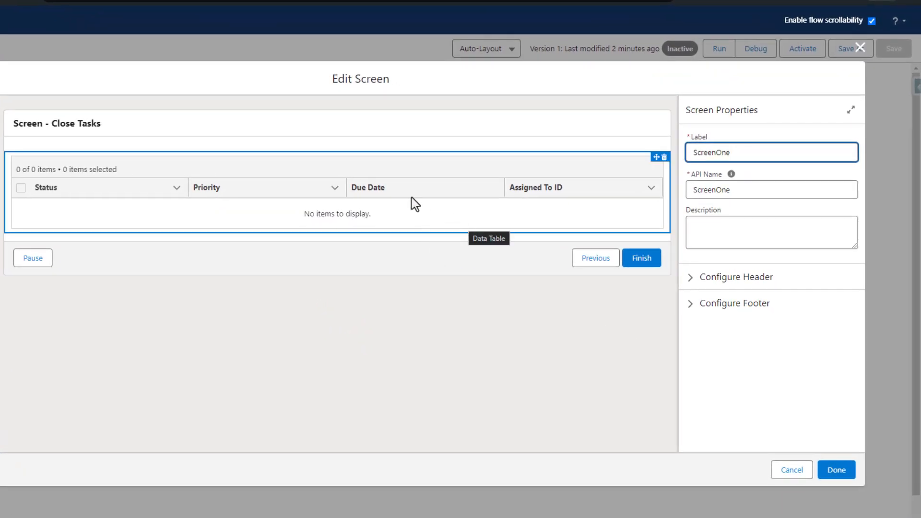
pyautogui.click(320, 192)
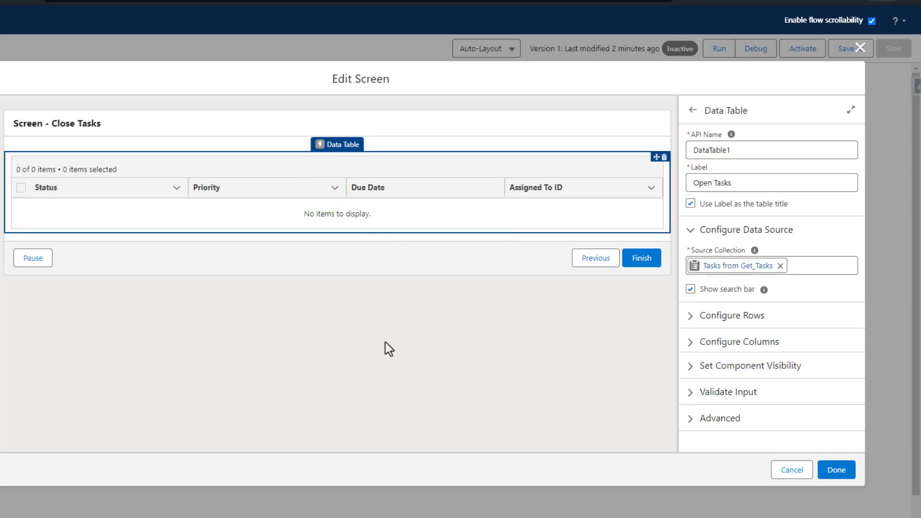
pyautogui.click(746, 348)
pyautogui.scroll(-3, 759, 298)
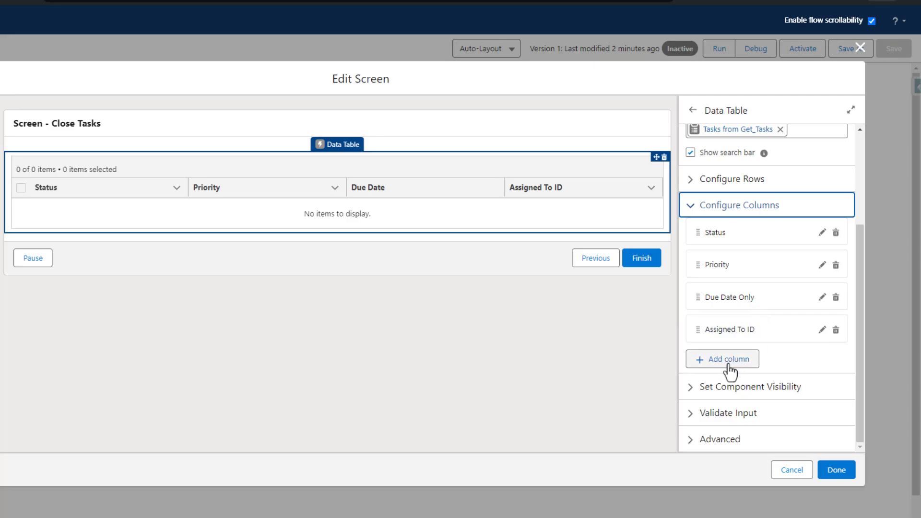
pyautogui.click(731, 369)
pyautogui.scroll(-3, 724, 396)
pyautogui.click(753, 246)
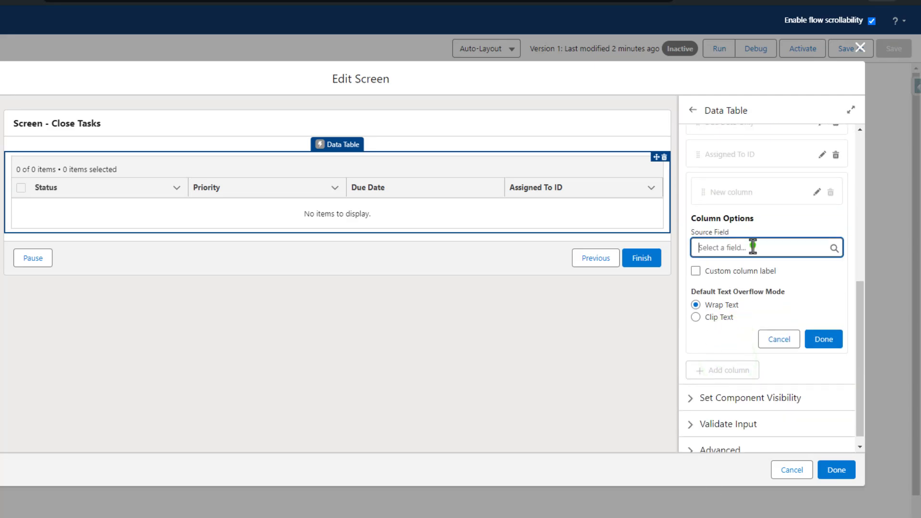
pyautogui.write('task')
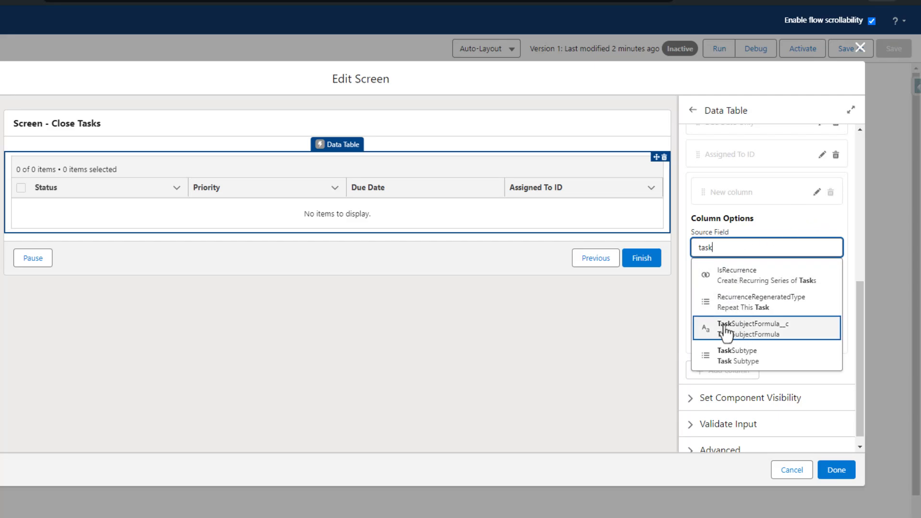
pyautogui.click(824, 335)
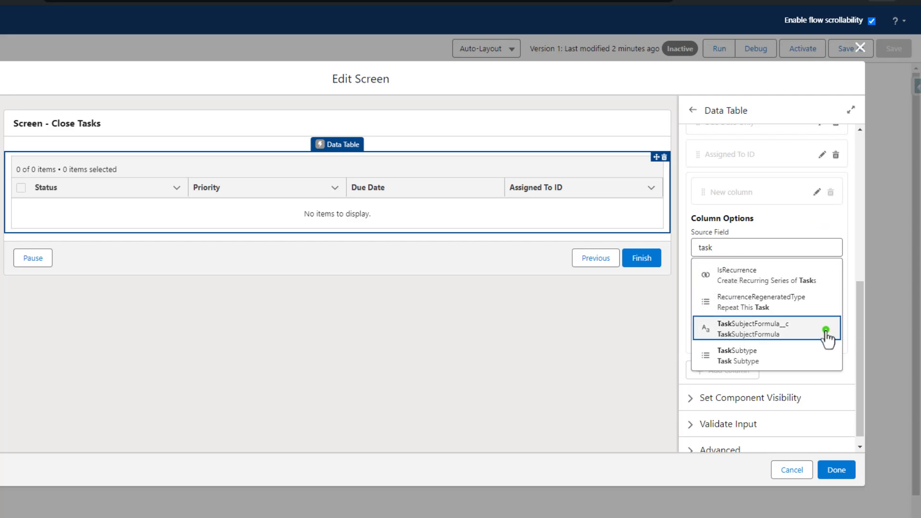
# Step: Give the TaskSubjectFormula column the custom label "Subject" and make it the table's first column
pyautogui.click(731, 273)
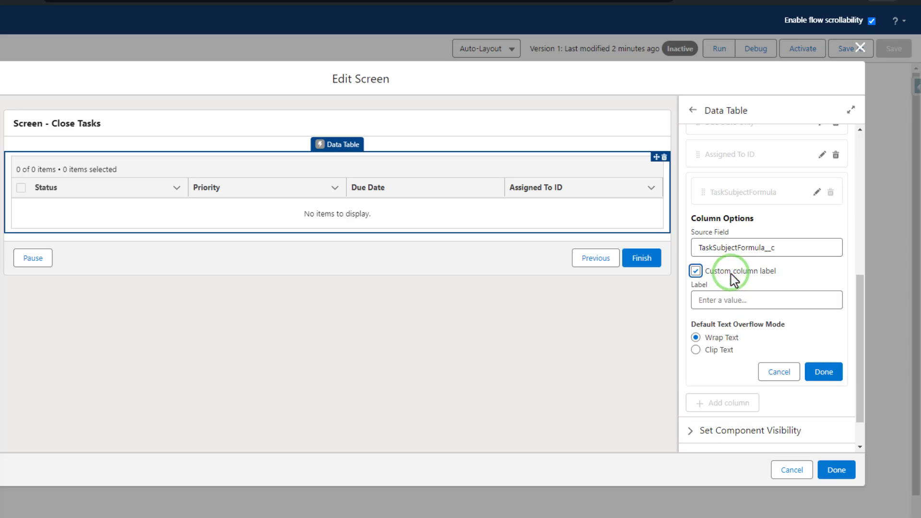
pyautogui.click(742, 307)
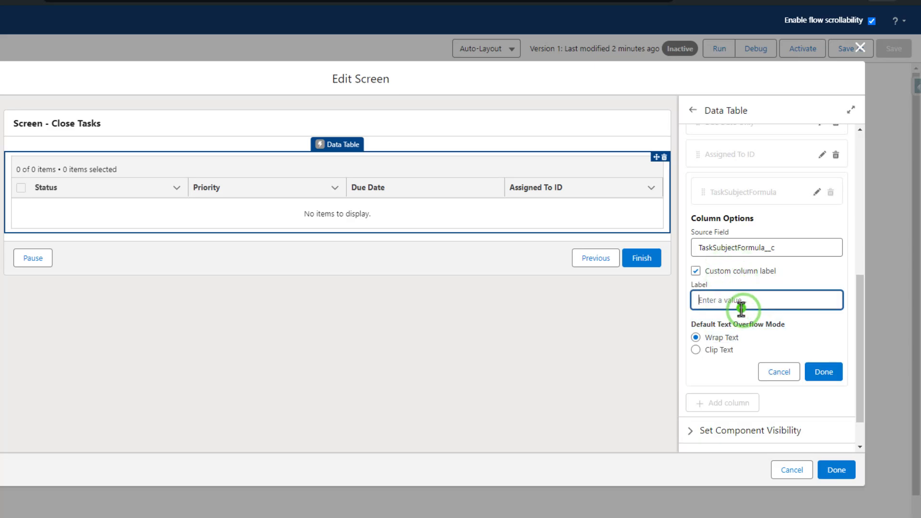
pyautogui.write('Subject')
pyautogui.click(821, 373)
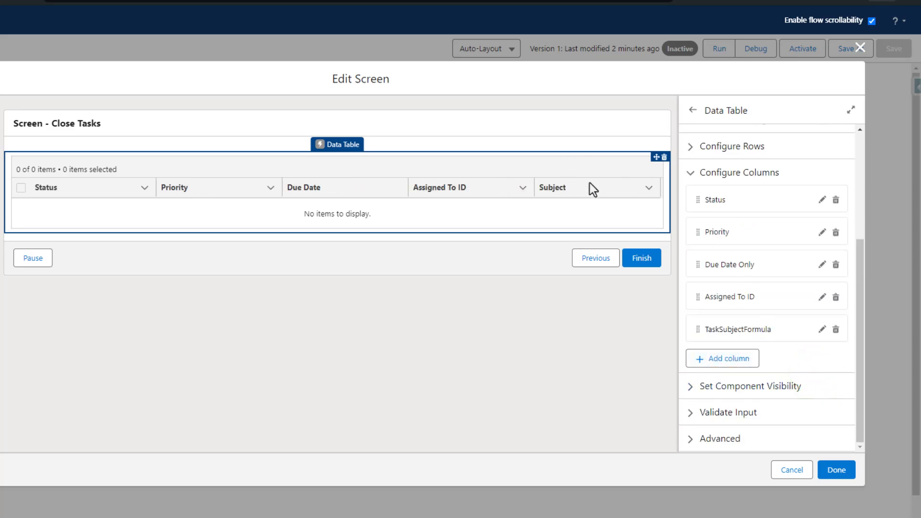
pyautogui.moveTo(698, 328); pyautogui.dragTo(707, 211)
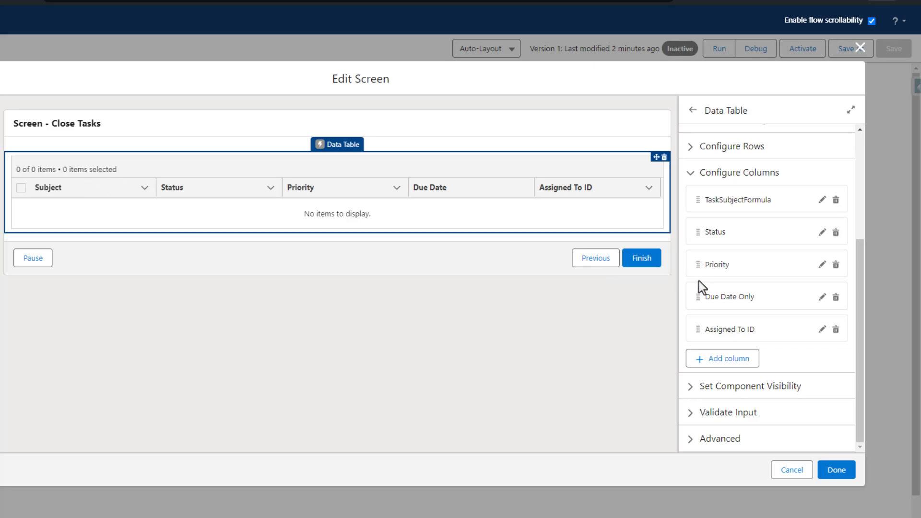
# Step: Add a sixth data table column with source field OverdueFormula__c and the custom column label "Overdue?"
pyautogui.click(714, 361)
pyautogui.scroll(-3, 720, 408)
pyautogui.click(728, 306)
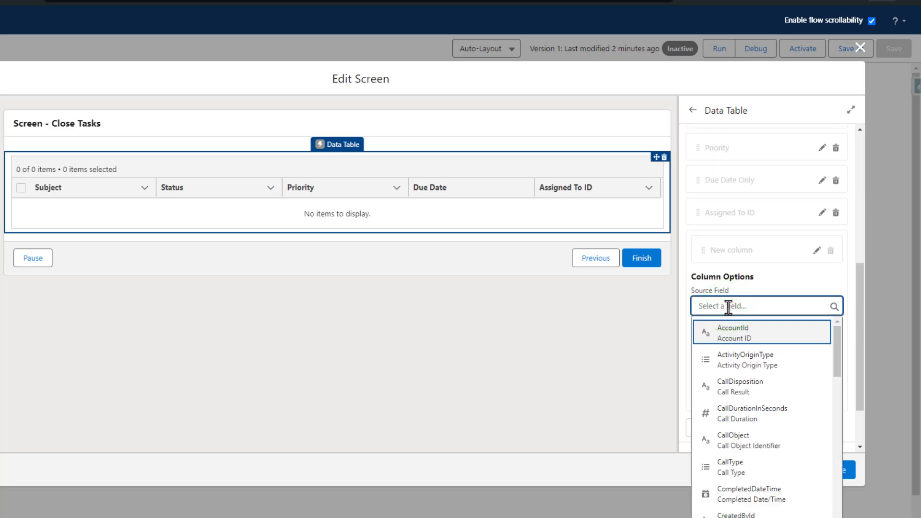
pyautogui.write('ov')
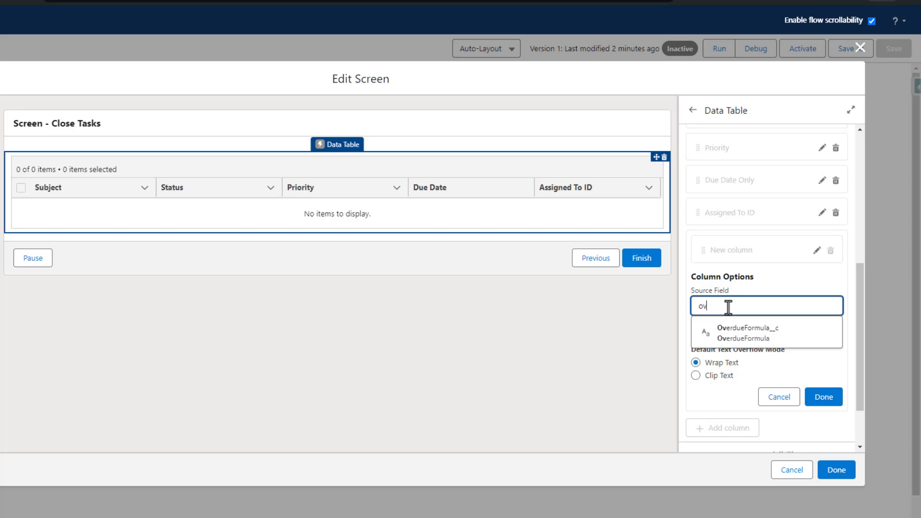
pyautogui.click(725, 338)
pyautogui.click(816, 340)
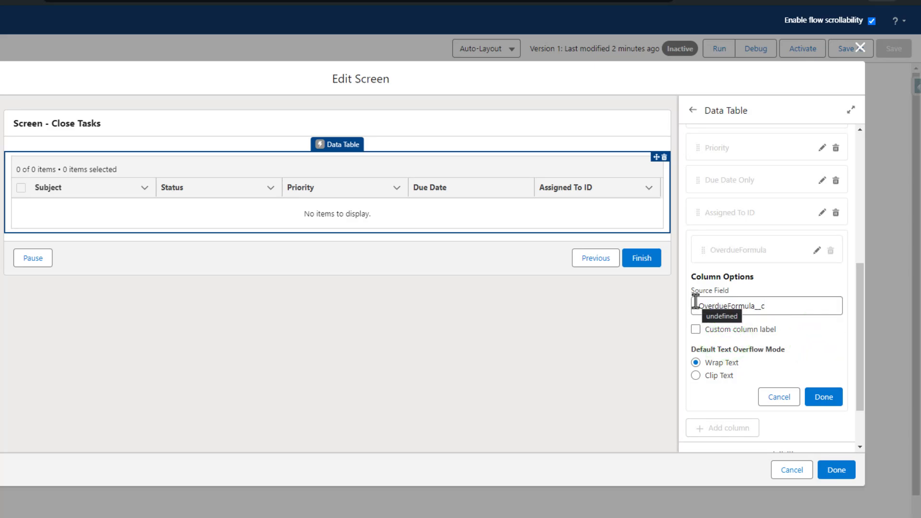
pyautogui.click(732, 329)
pyautogui.click(751, 356)
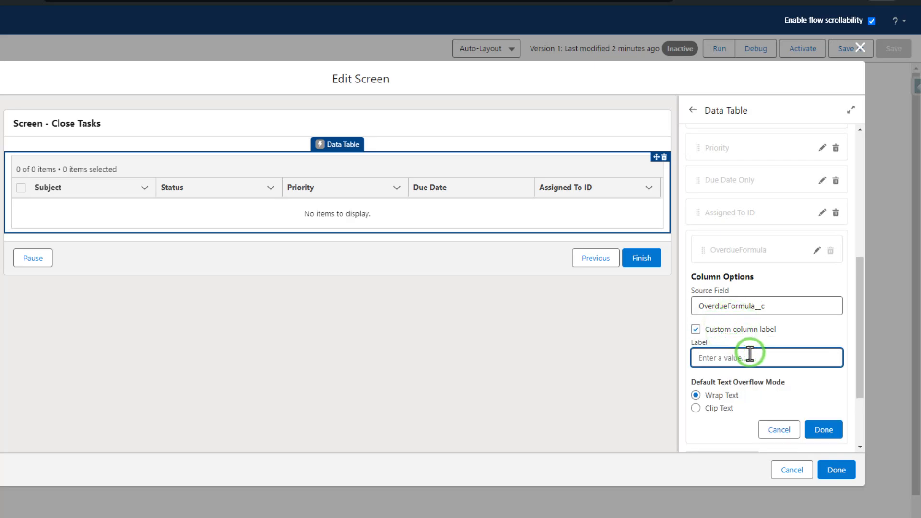
pyautogui.write('Overdue?')
pyautogui.click(794, 330)
pyautogui.click(823, 429)
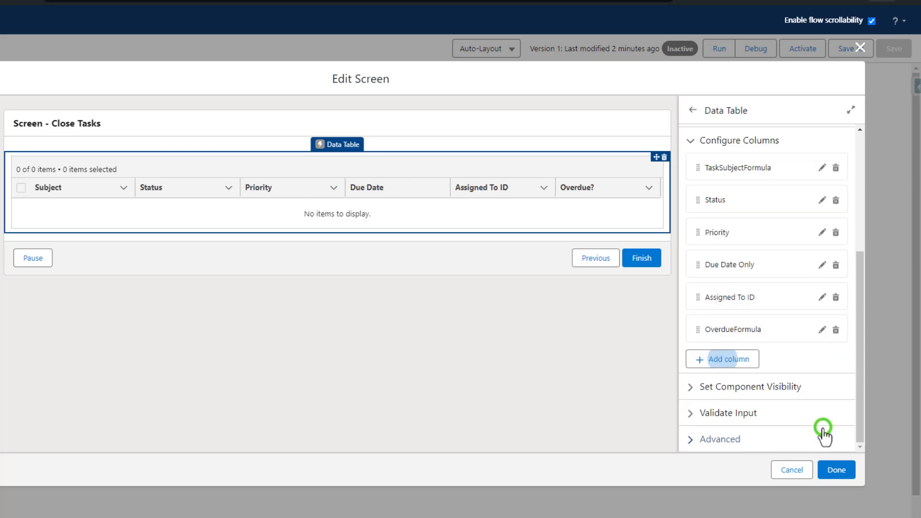
# Step: Review the Assigned To ID column's options and close them without changes
pyautogui.click(714, 300)
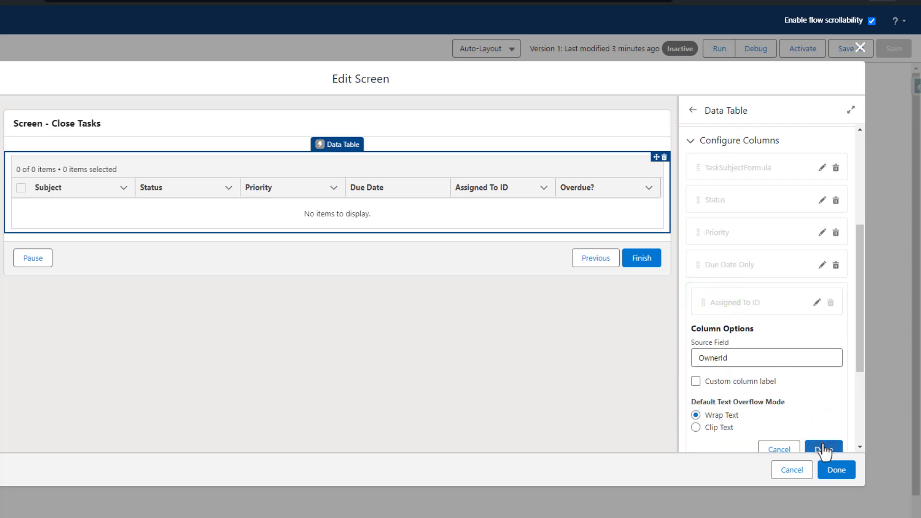
pyautogui.click(824, 448)
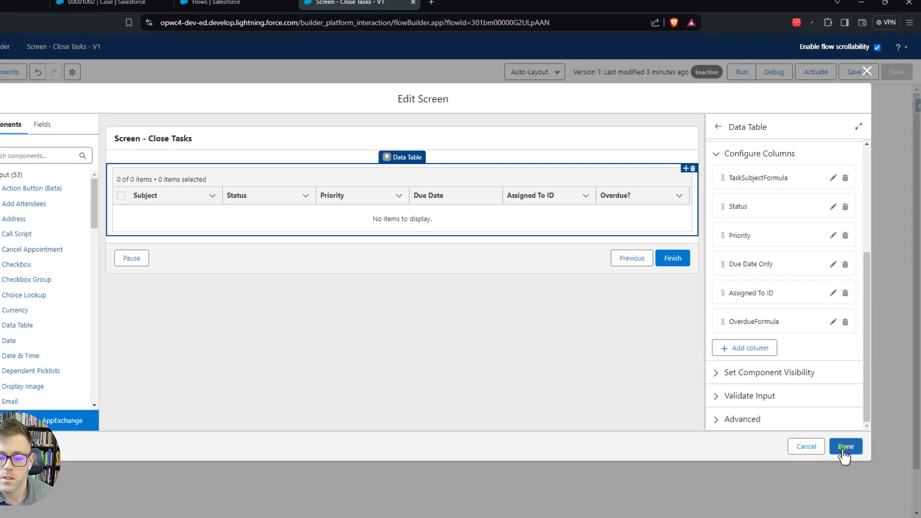
# Step: Confirm the ScreenOne column edits and save the flow
pyautogui.click(836, 470)
pyautogui.click(898, 87)
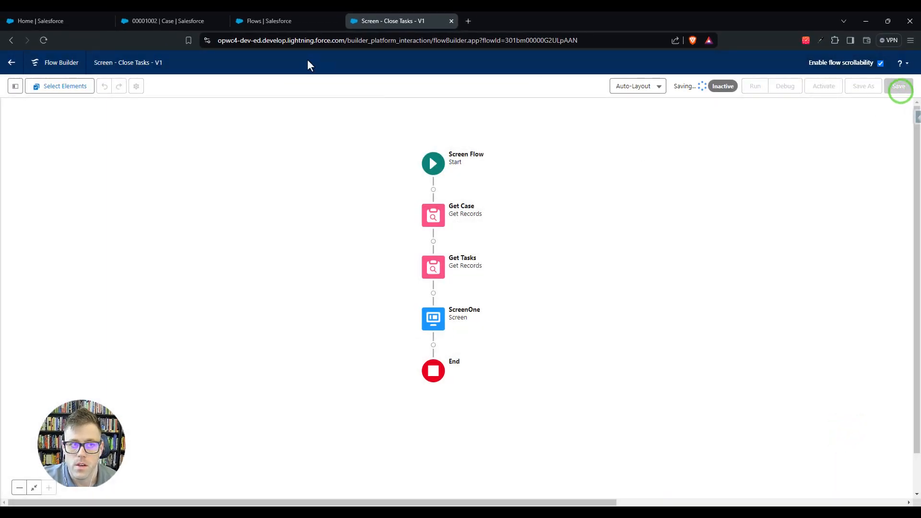
# Step: Copy the case's record ID from its page address and debug the flow with it as the recordId input
pyautogui.click(161, 15)
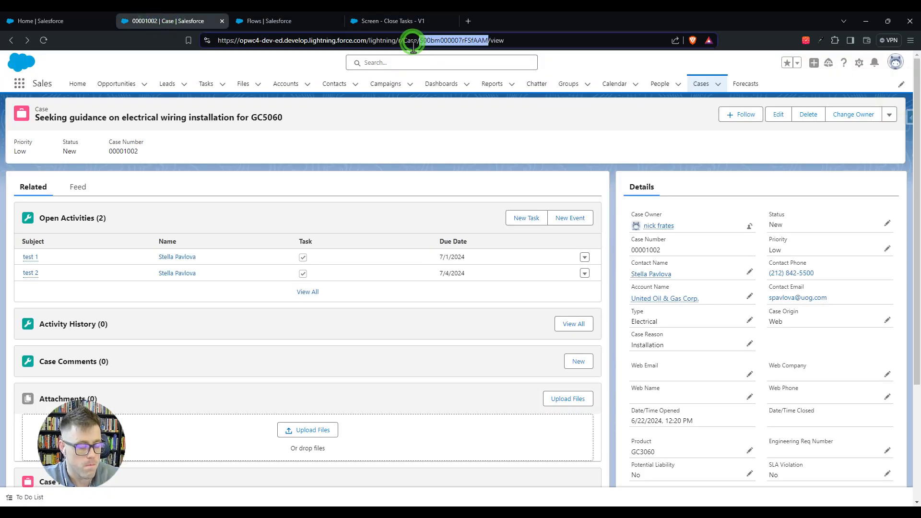
pyautogui.click(400, 22)
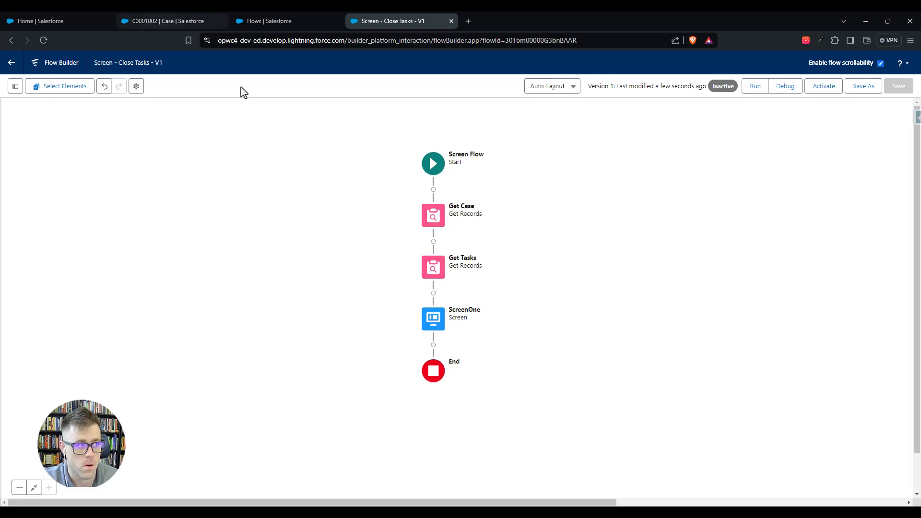
pyautogui.click(786, 91)
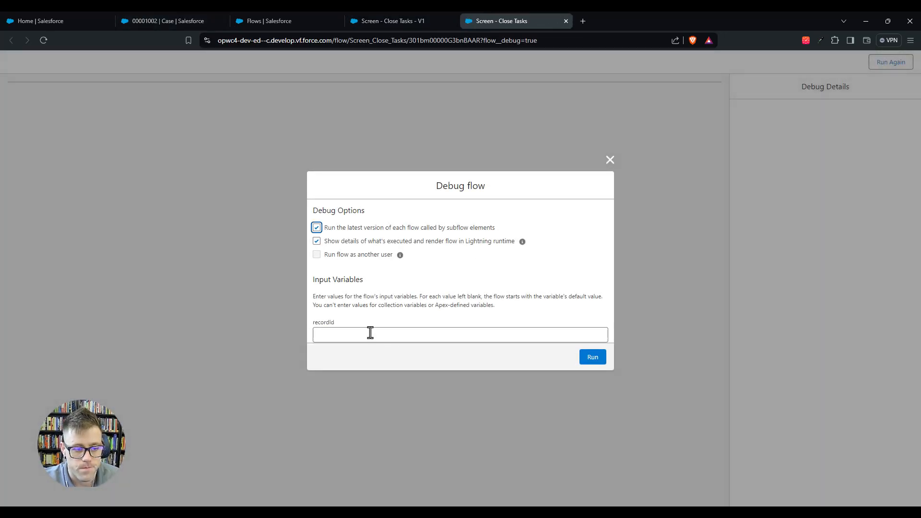
pyautogui.click(366, 331)
pyautogui.write('500bm000007rFSfAAM')
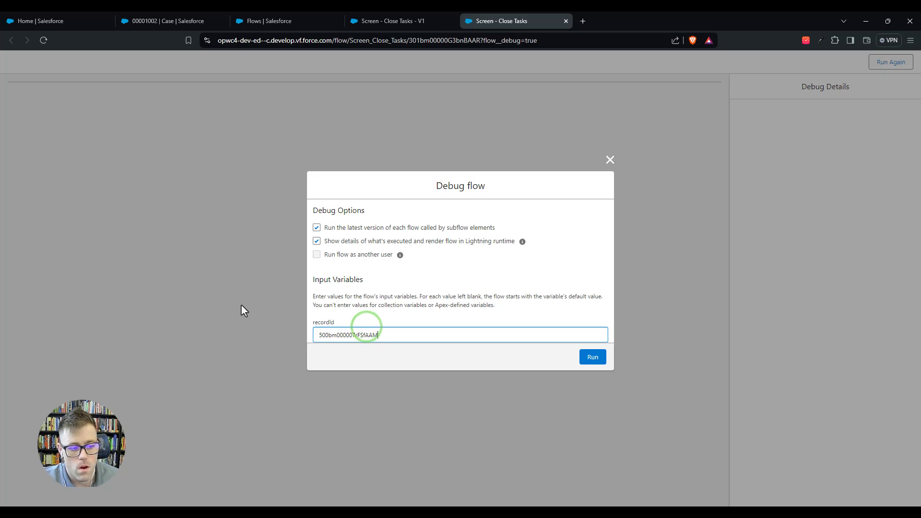
pyautogui.click(593, 359)
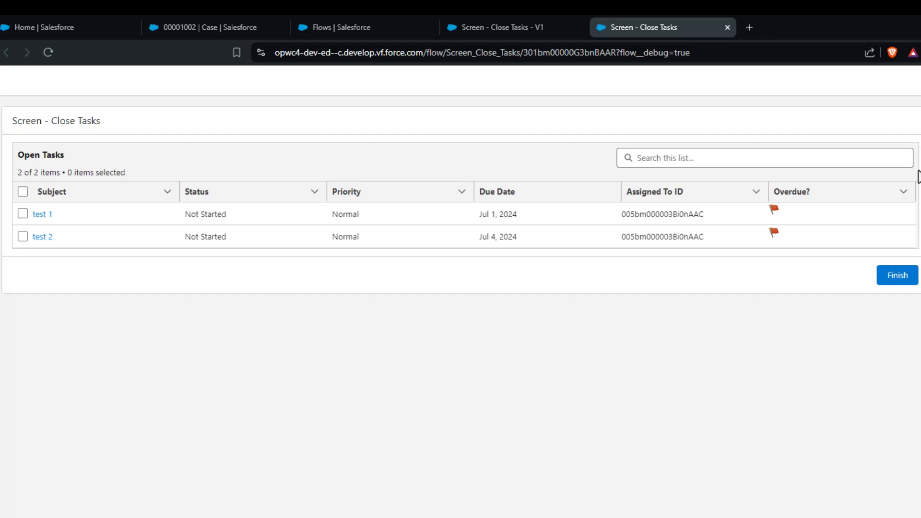
# Step: Check the due dates and overdue flags in the debug run, and view task "test 1" through its subject link
pyautogui.moveTo(800, 213); pyautogui.dragTo(762, 232)
pyautogui.click(790, 229)
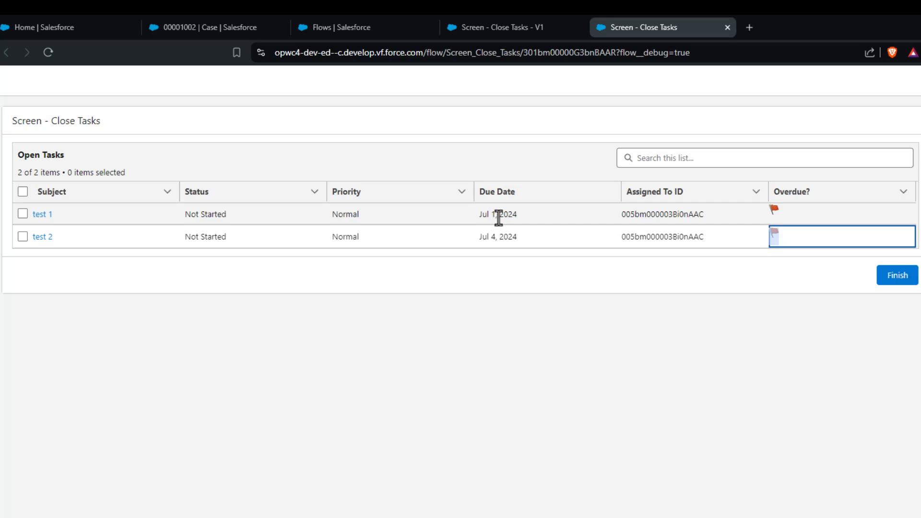
pyautogui.click(607, 294)
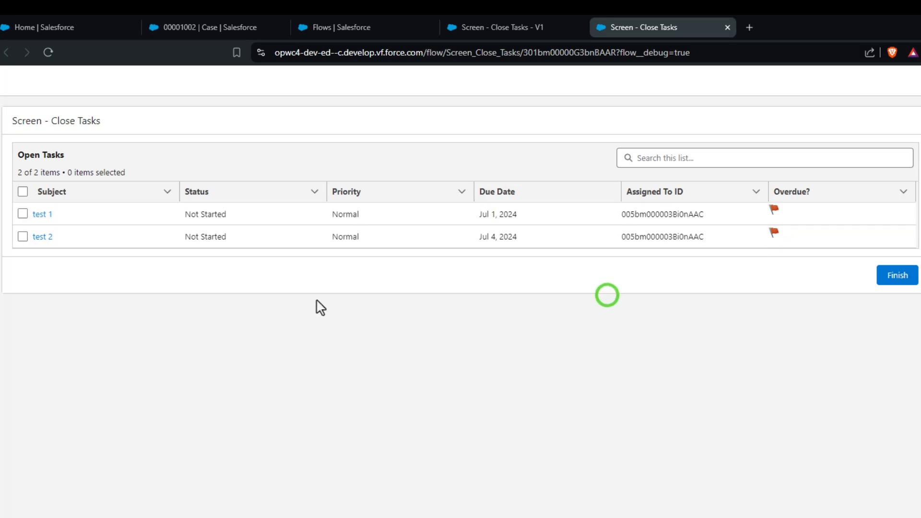
pyautogui.click(42, 215)
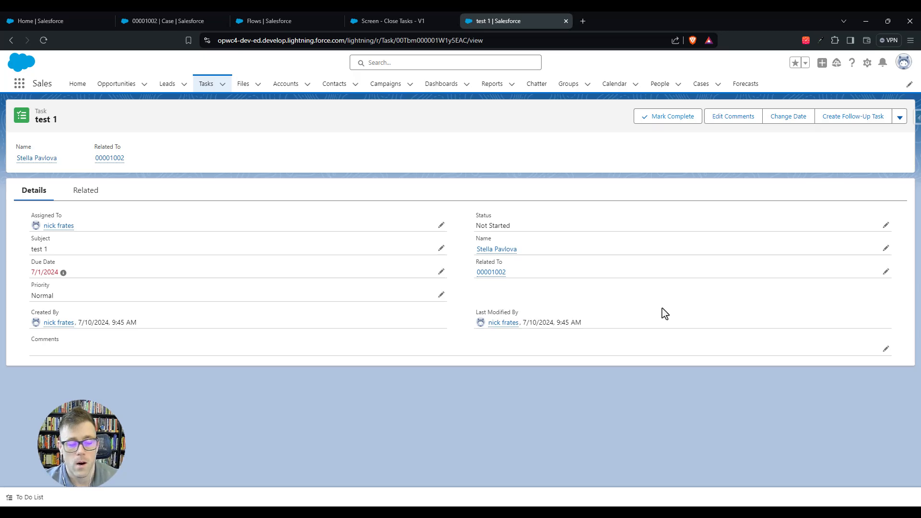
pyautogui.click(567, 21)
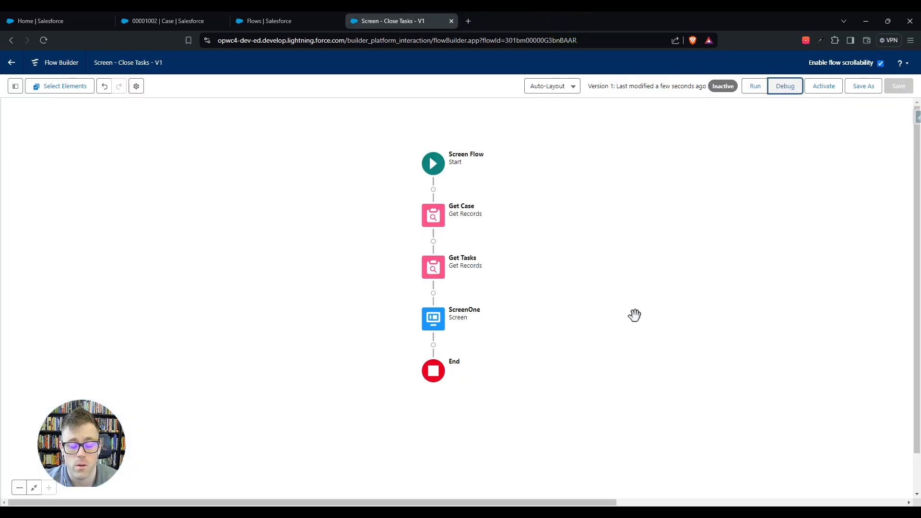
# Step: Reopen ScreenOne and review the data table's row selection mode, leaving its settings as they are
pyautogui.click(462, 311)
pyautogui.click(433, 414)
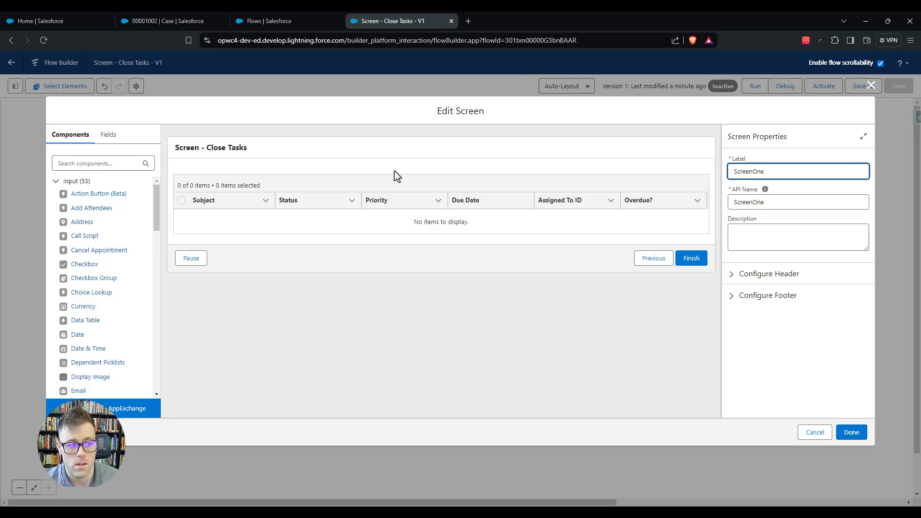
pyautogui.click(377, 201)
pyautogui.click(761, 302)
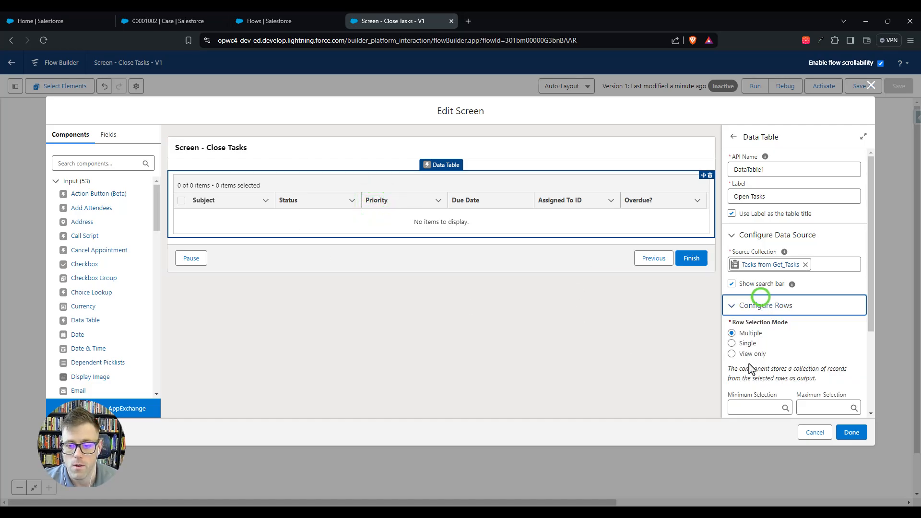
pyautogui.click(851, 434)
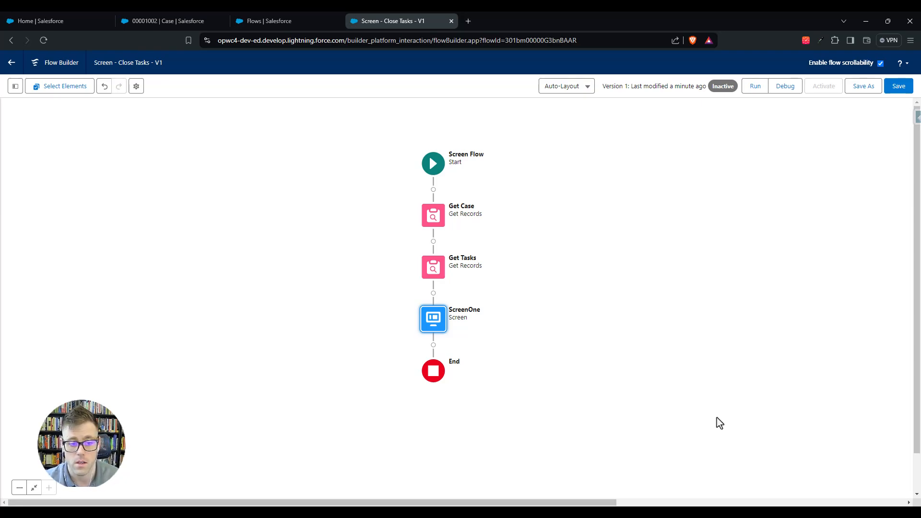
# Step: Add an Update Records element labelled "Close Tasks" after ScreenOne
pyautogui.moveTo(555, 360); pyautogui.dragTo(624, 312)
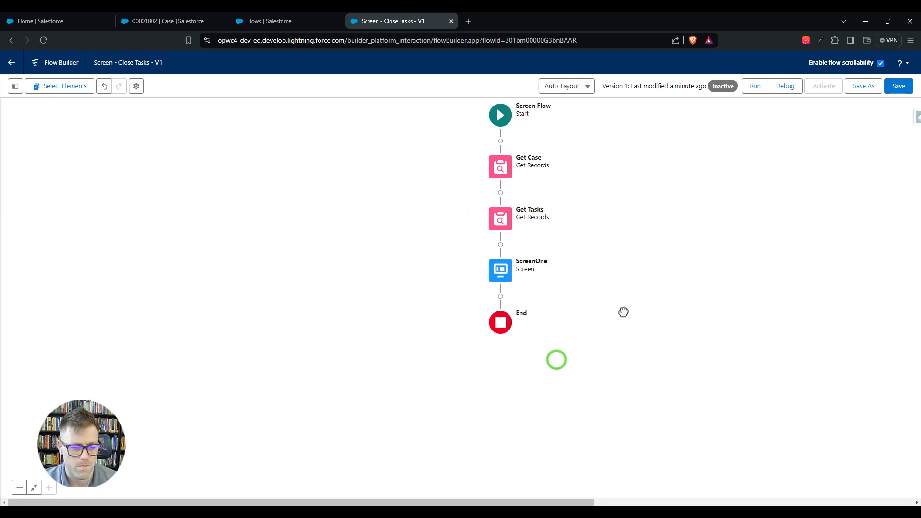
pyautogui.moveTo(691, 276); pyautogui.dragTo(668, 277)
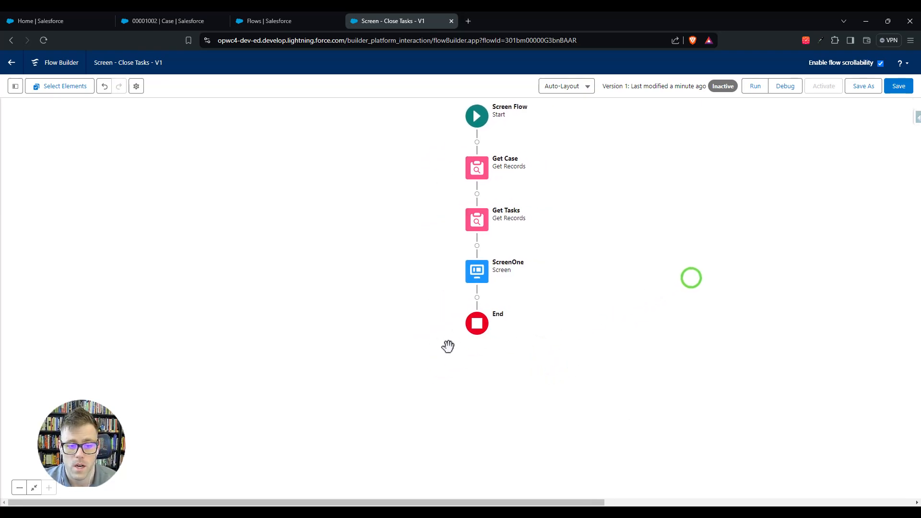
pyautogui.click(477, 299)
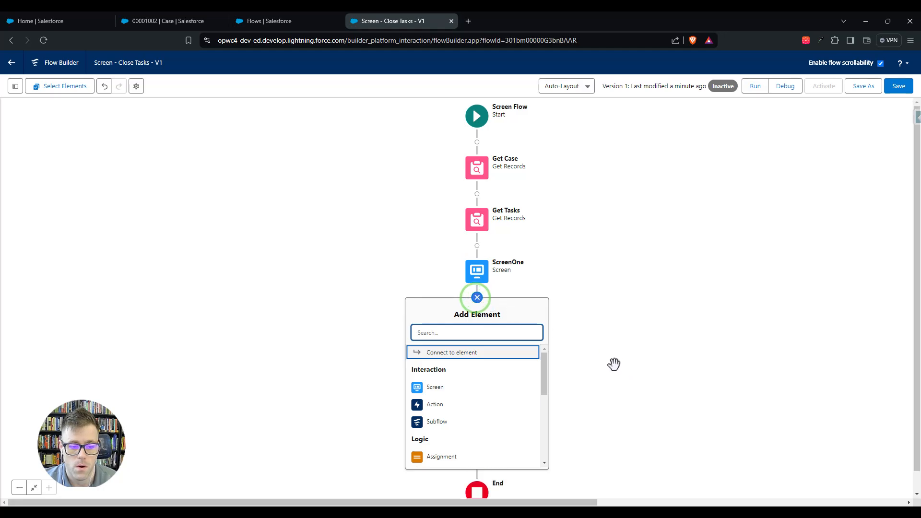
pyautogui.write('up')
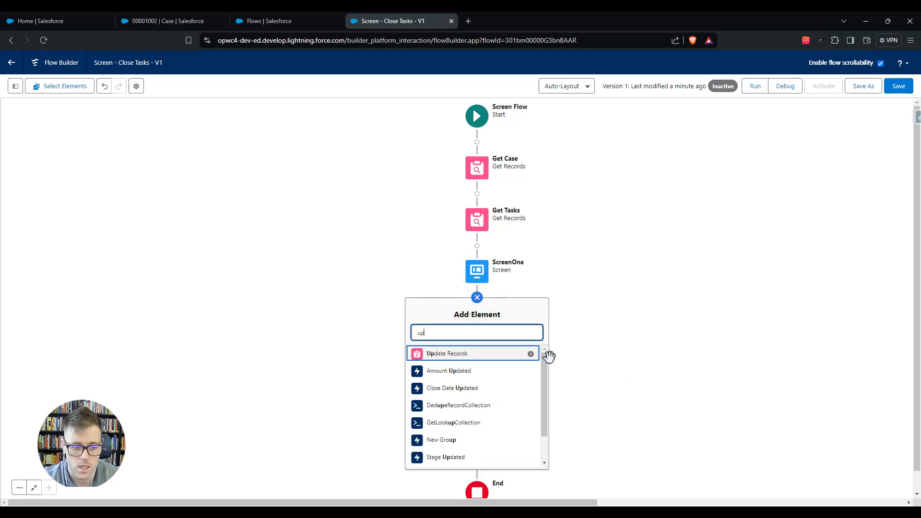
pyautogui.click(453, 351)
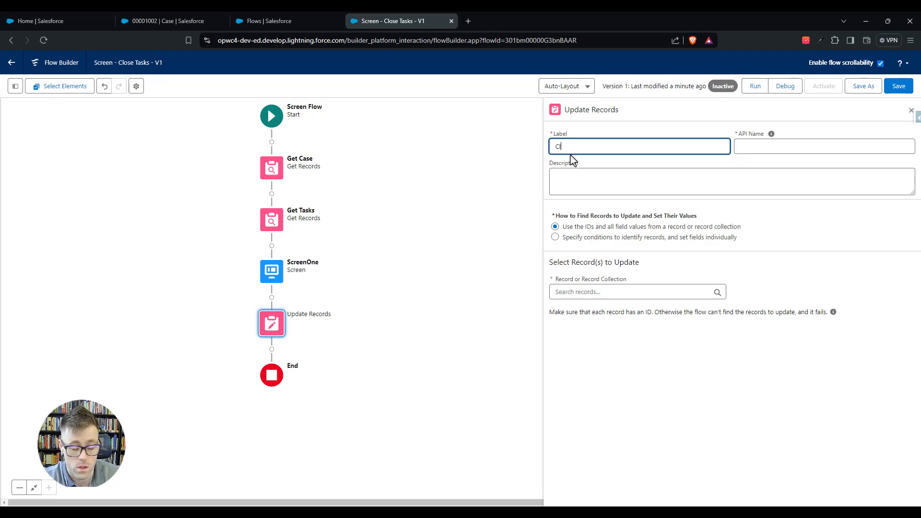
pyautogui.press('Tab')
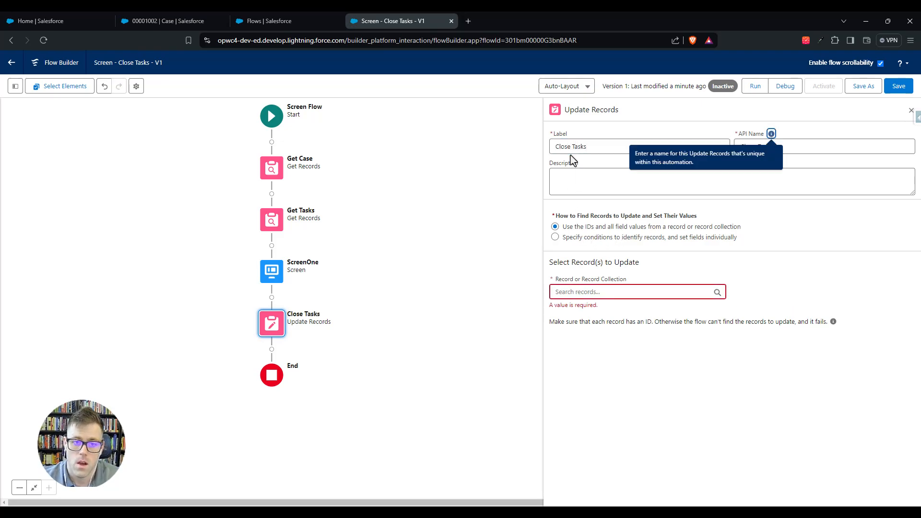
# Step: Set Close Tasks to identify records by specified conditions and choose Task as the object
pyautogui.click(588, 238)
pyautogui.click(667, 361)
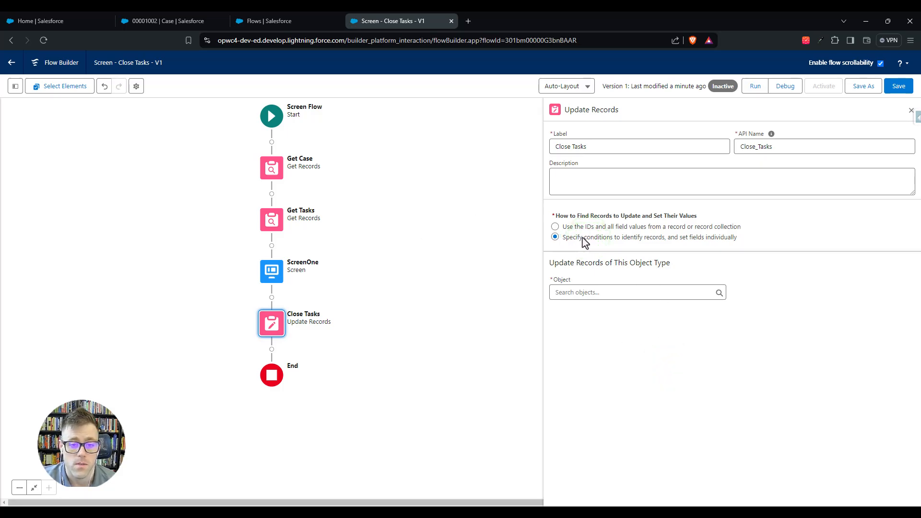
pyautogui.click(603, 291)
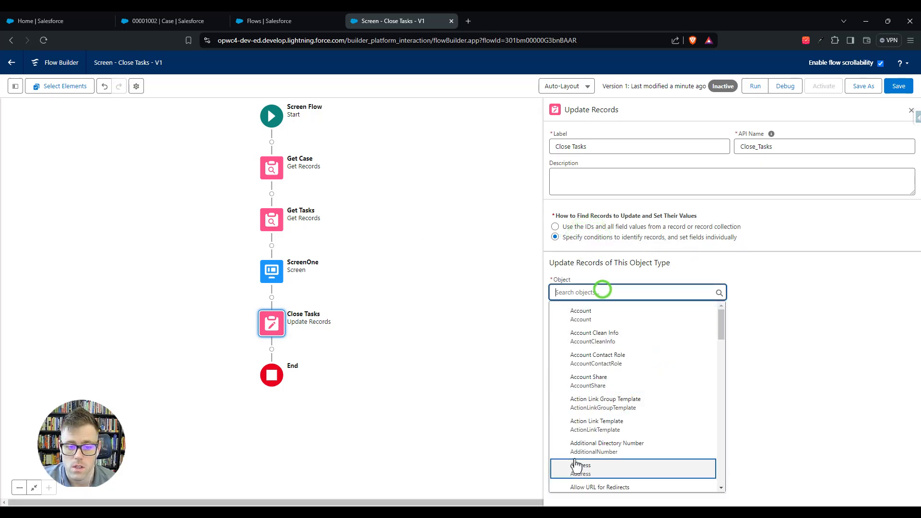
pyautogui.scroll(-3, 613, 413)
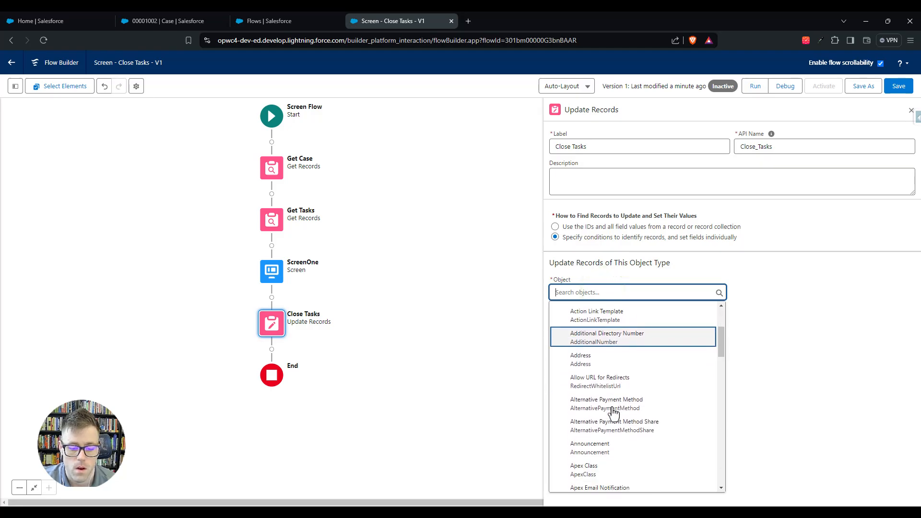
pyautogui.scroll(-10, 612, 413)
pyautogui.write('task')
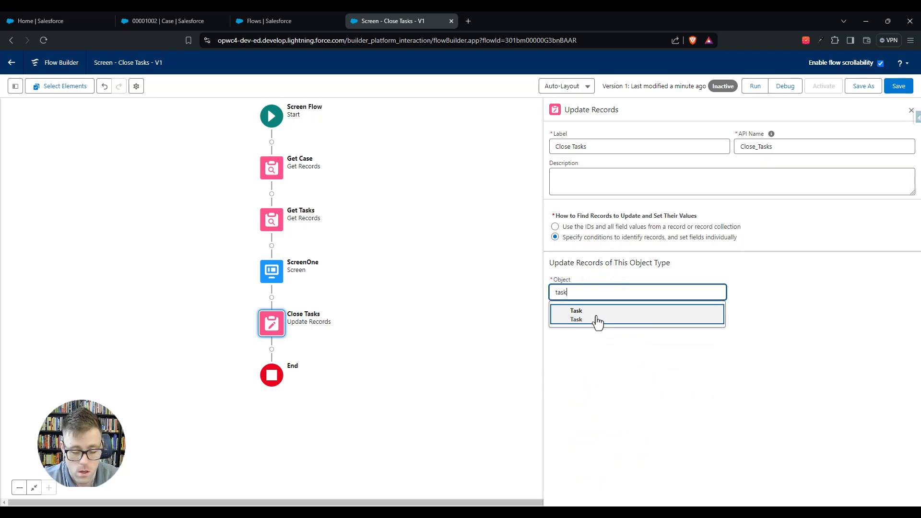
pyautogui.click(597, 317)
# Step: Try to filter the task records with the condition Id In {!DataTable1.firstSelectedRow}
pyautogui.click(614, 384)
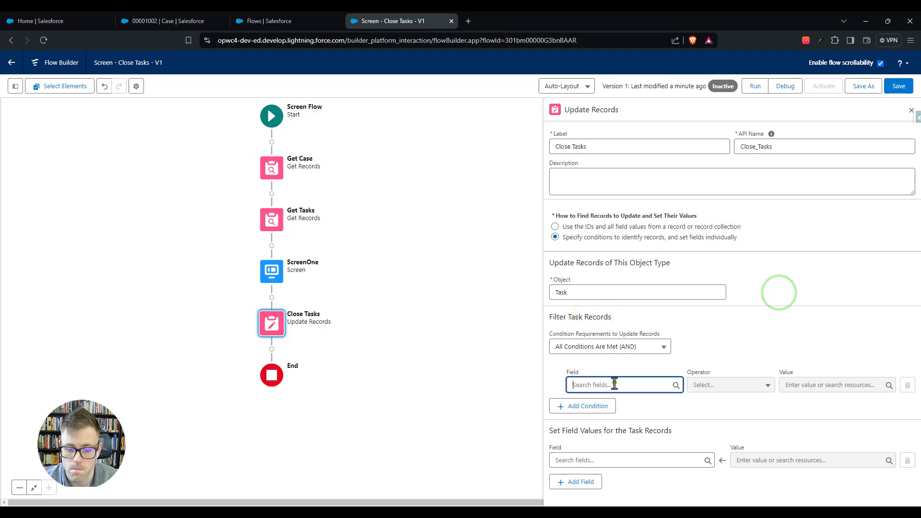
pyautogui.write('id')
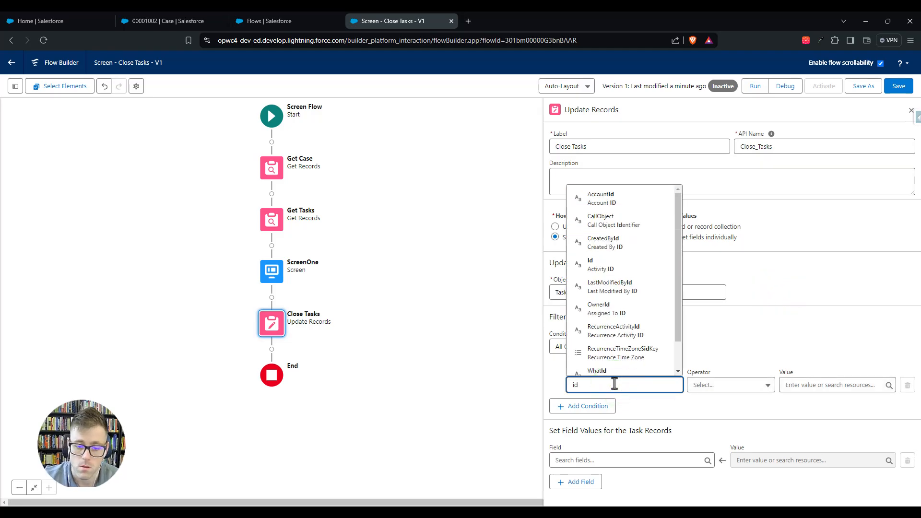
pyautogui.click(617, 264)
pyautogui.click(695, 386)
pyautogui.click(704, 350)
pyautogui.click(815, 385)
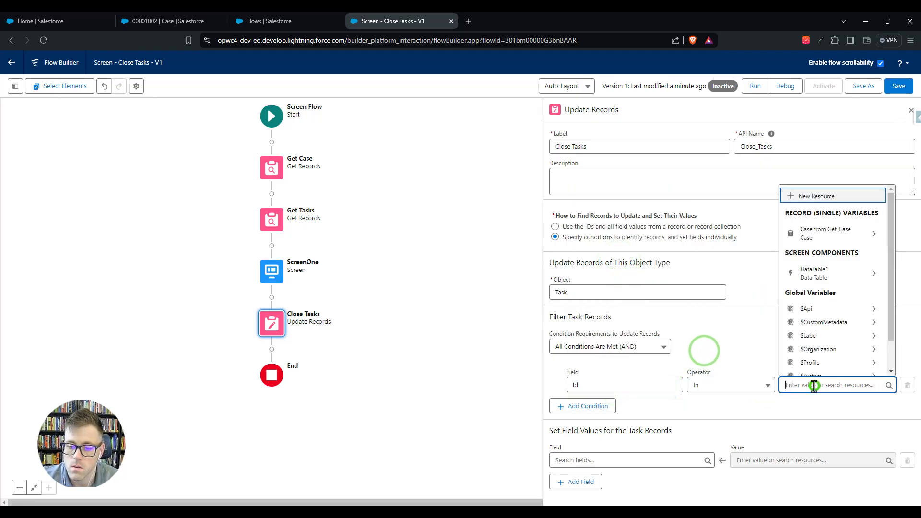
pyautogui.click(816, 271)
pyautogui.click(834, 277)
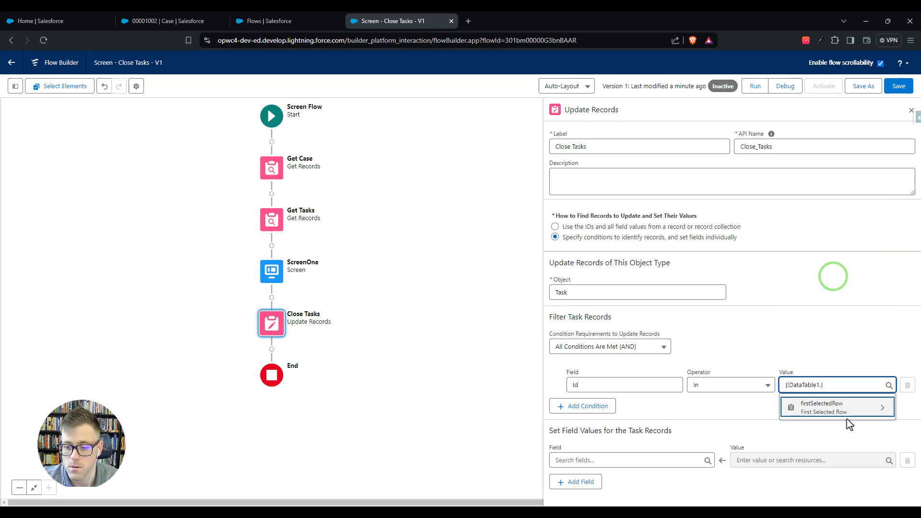
pyautogui.write('.')
pyautogui.click(819, 412)
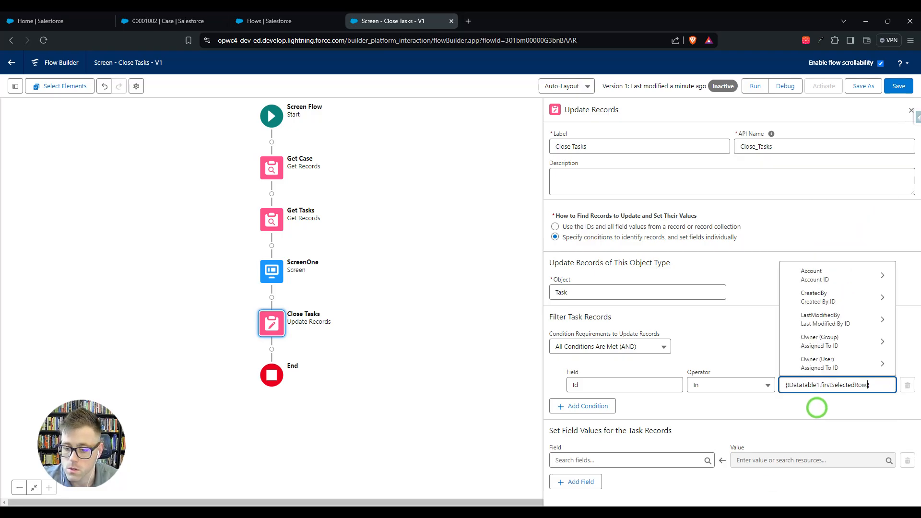
pyautogui.click(756, 350)
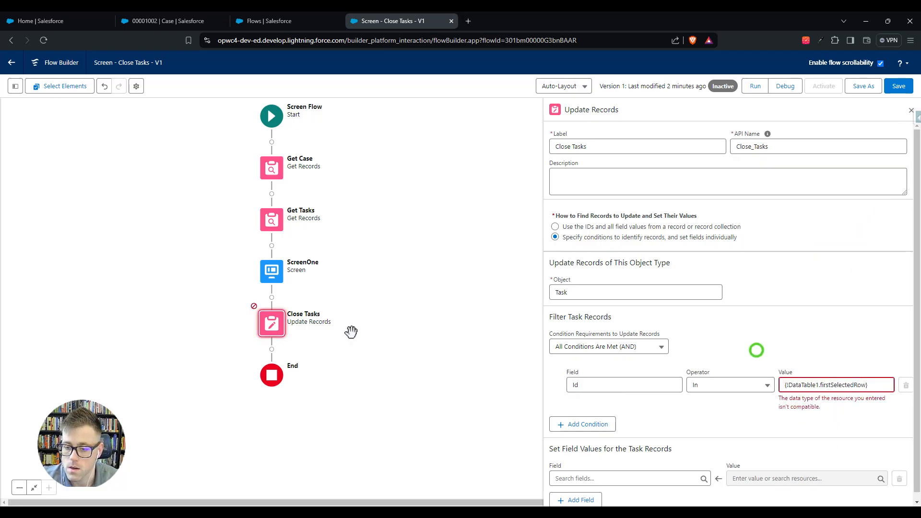
# Step: Close the Update Records settings and delete the Close Tasks element from the flow
pyautogui.click(911, 112)
pyautogui.click(431, 316)
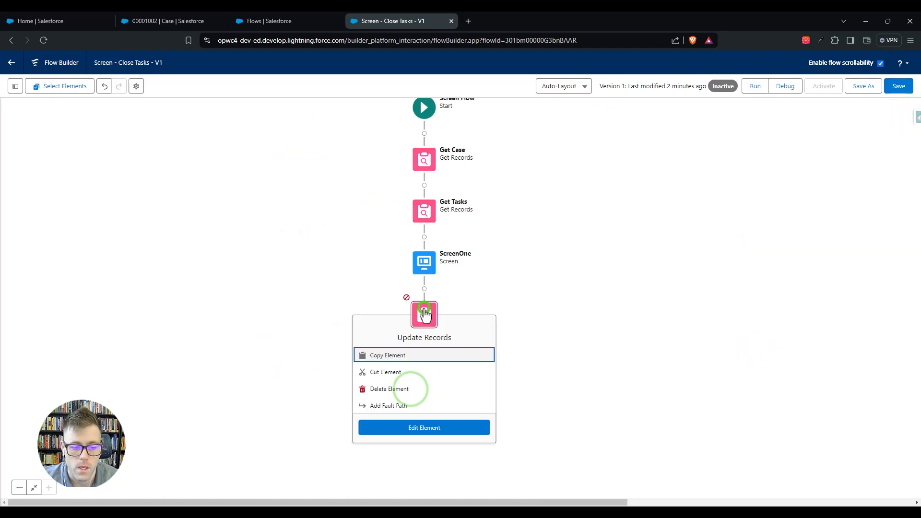
pyautogui.click(375, 395)
pyautogui.moveTo(485, 248); pyautogui.dragTo(546, 258)
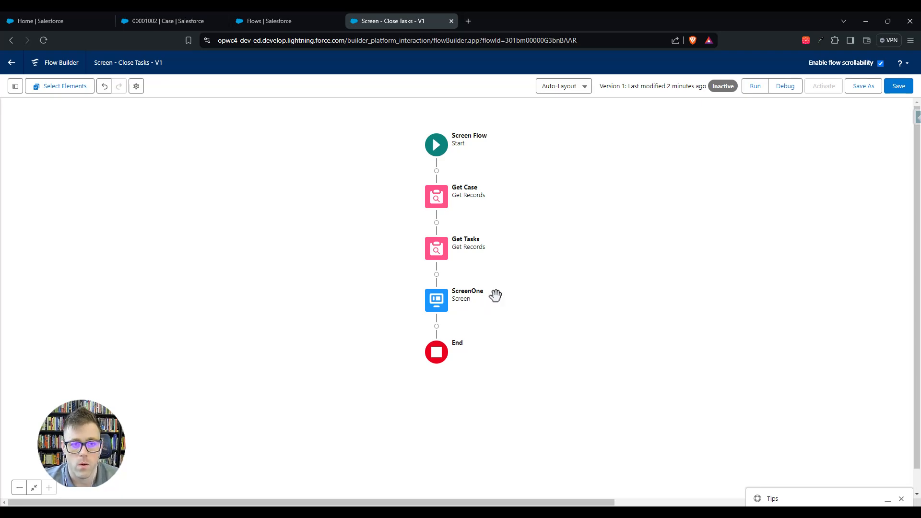
# Step: Enable manual variable assignment in the advanced settings of the Open Tasks data table on ScreenOne
pyautogui.doubleClick(437, 301)
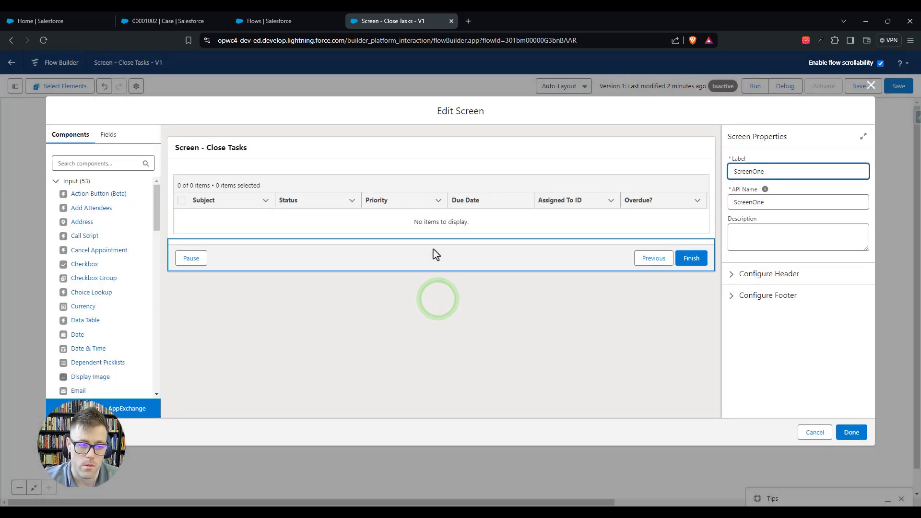
pyautogui.click(347, 219)
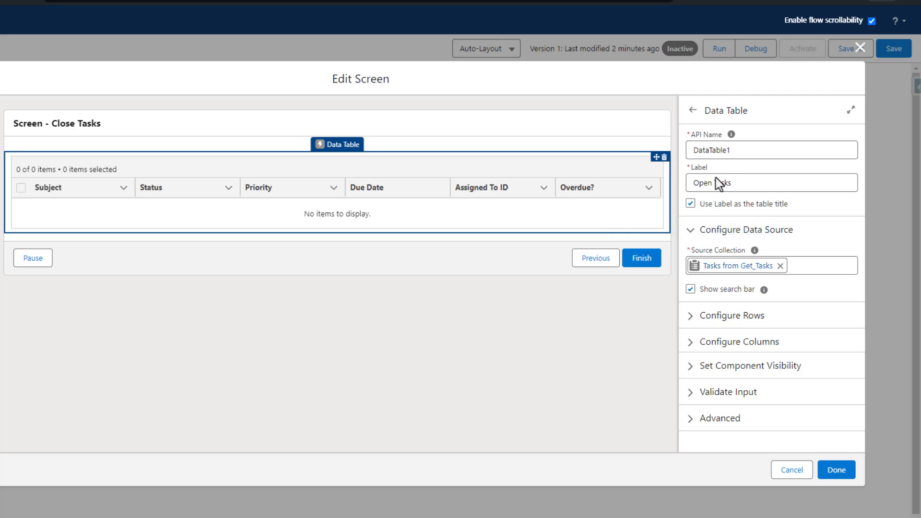
pyautogui.click(700, 421)
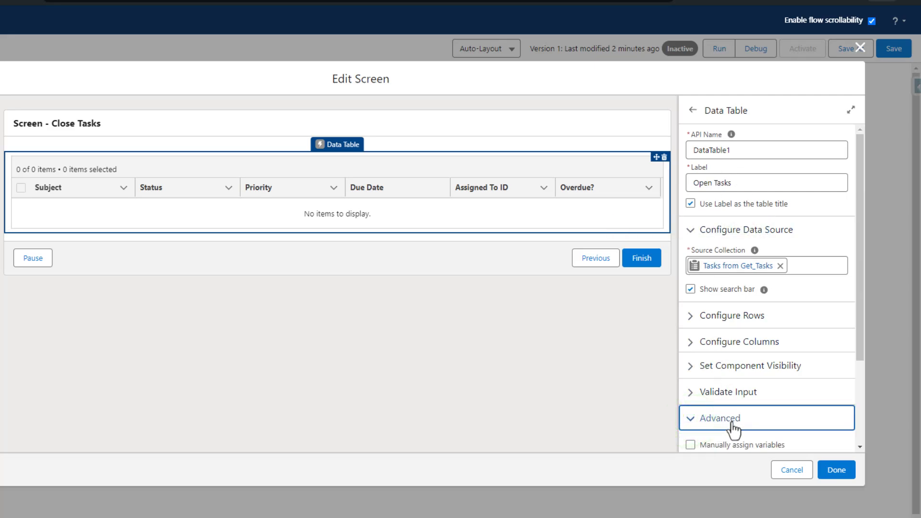
pyautogui.scroll(-3, 716, 348)
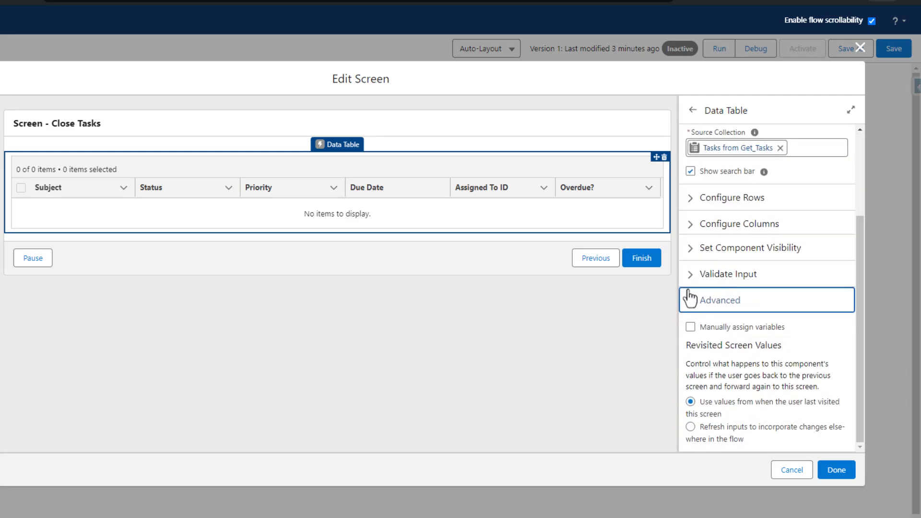
pyautogui.click(689, 330)
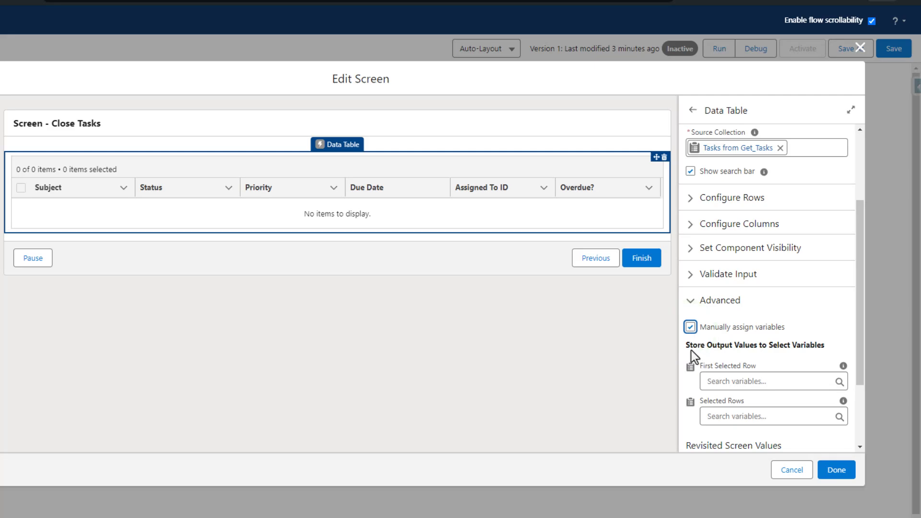
pyautogui.moveTo(684, 347); pyautogui.dragTo(829, 351)
pyautogui.click(820, 341)
pyautogui.scroll(-2, 692, 413)
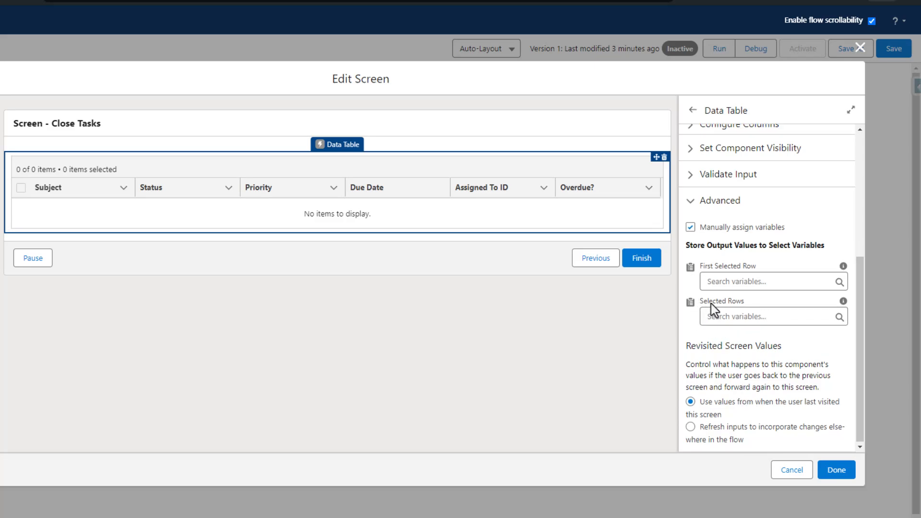
# Step: Create a new variable resource for the table's Selected Rows output, allowing multiple values, with the API name TaskCollection
pyautogui.moveTo(701, 303); pyautogui.dragTo(753, 303)
pyautogui.click(754, 302)
pyautogui.moveTo(843, 303)
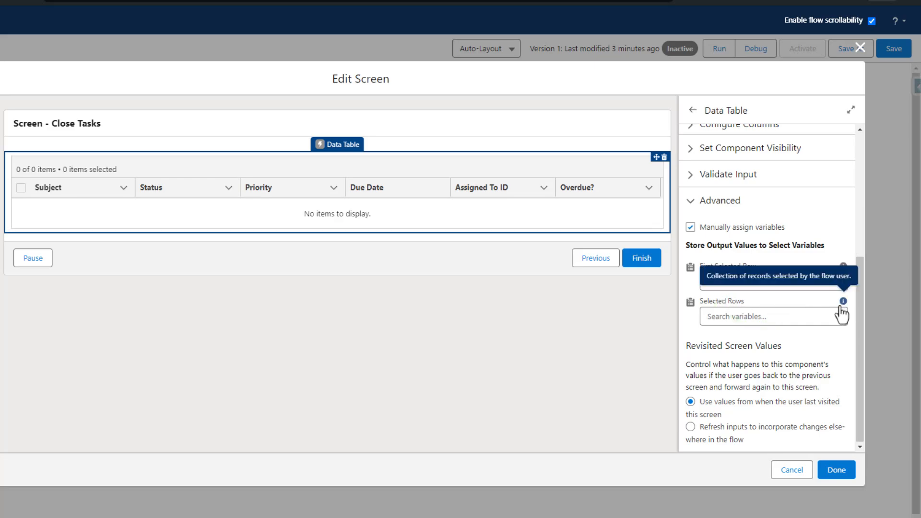
pyautogui.click(732, 316)
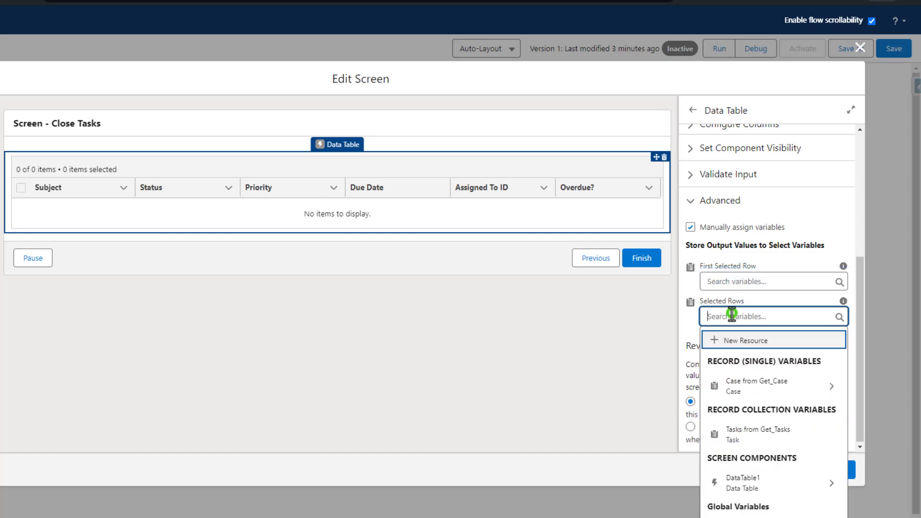
pyautogui.click(723, 346)
pyautogui.click(241, 234)
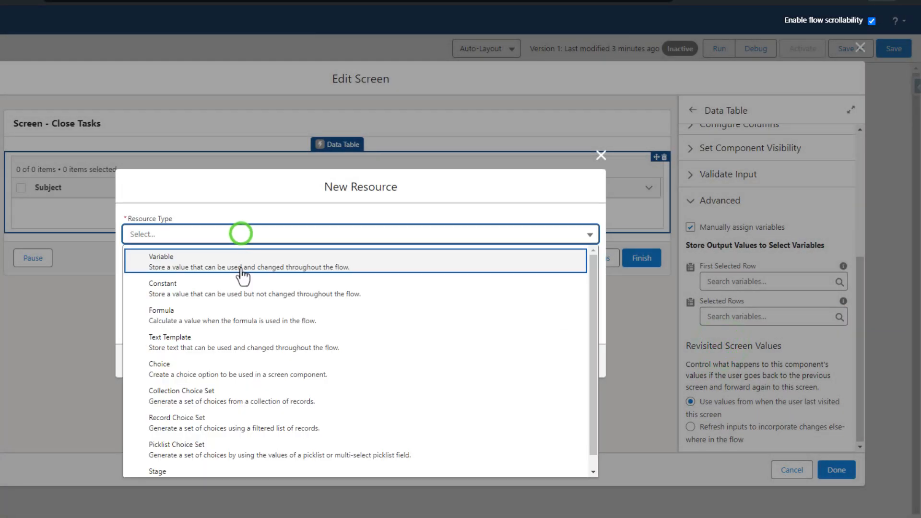
pyautogui.click(194, 265)
pyautogui.click(396, 343)
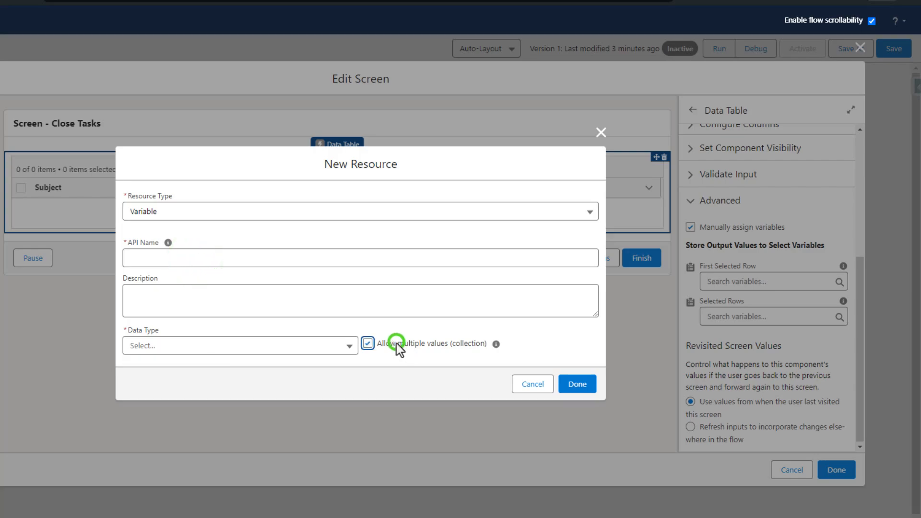
pyautogui.click(189, 252)
pyautogui.write('TaskCollection')
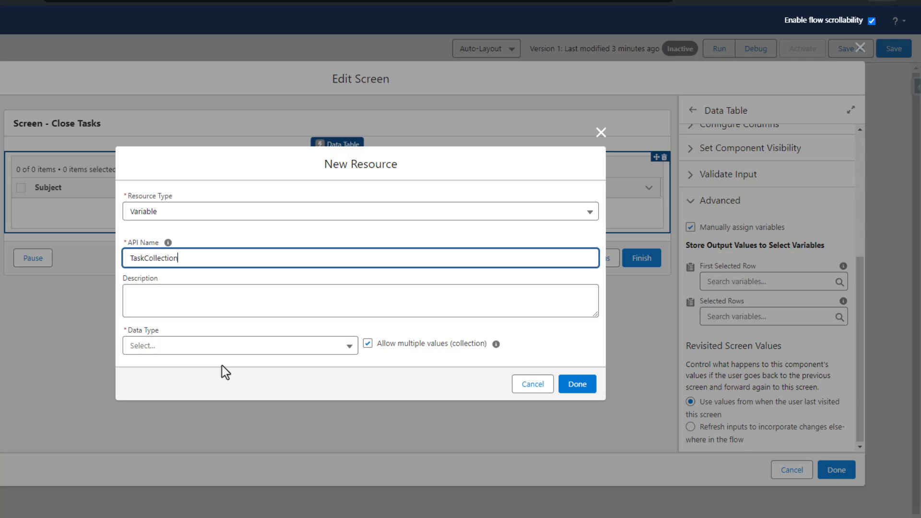
# Step: Set TaskCollection's data type to Record and its object to Task, and finish the new resource
pyautogui.click(204, 346)
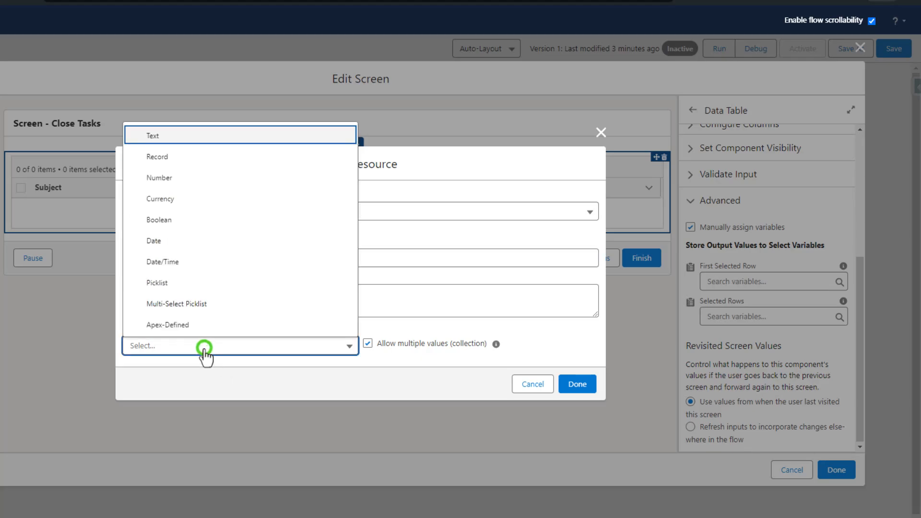
pyautogui.click(144, 158)
pyautogui.click(144, 344)
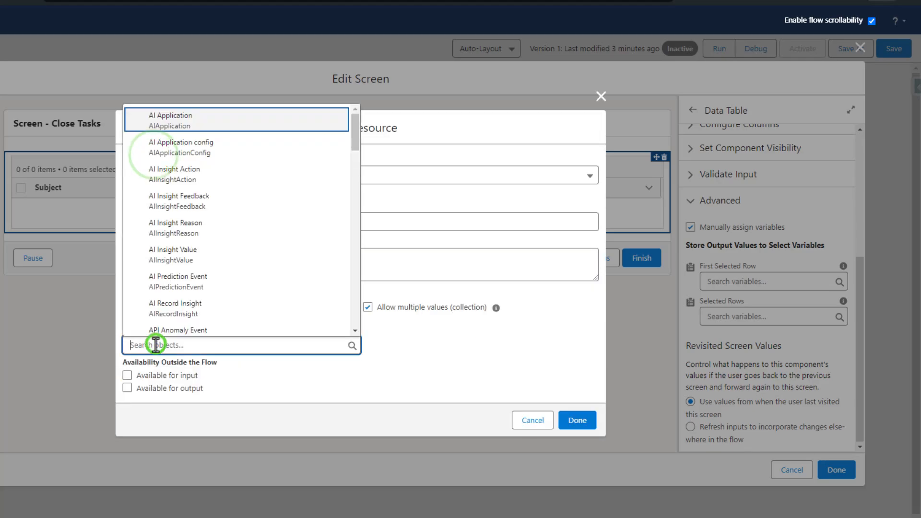
pyautogui.write('tas')
pyautogui.click(174, 307)
pyautogui.click(336, 388)
pyautogui.click(591, 418)
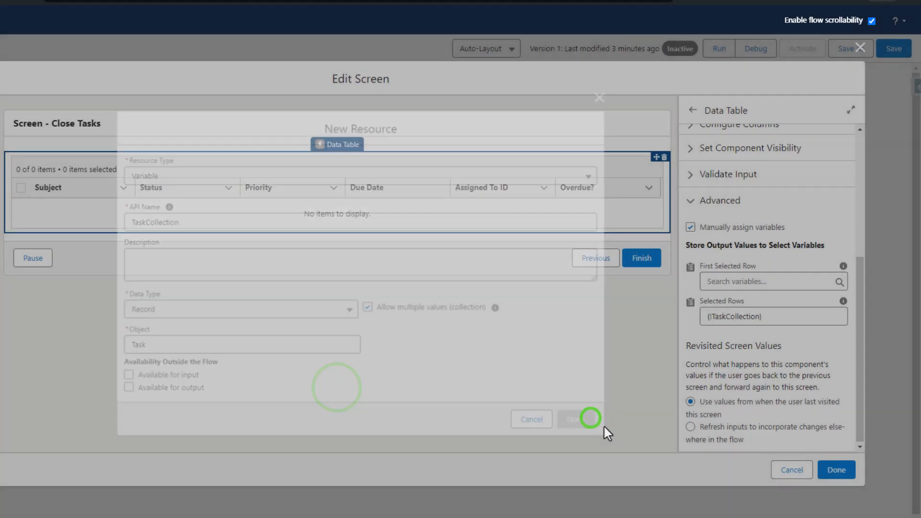
pyautogui.click(813, 345)
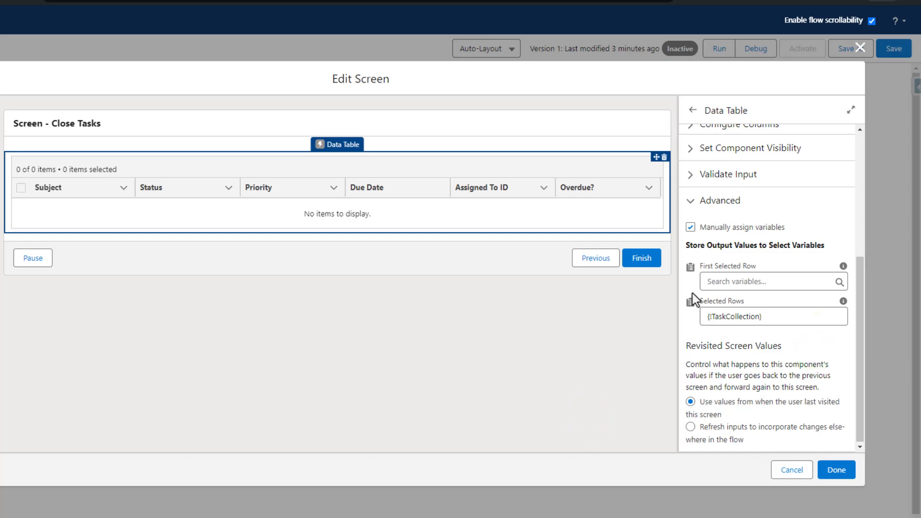
# Step: Review the data table settings, confirm the edits to ScreenOne, and save the flow
pyautogui.scroll(4, 754, 276)
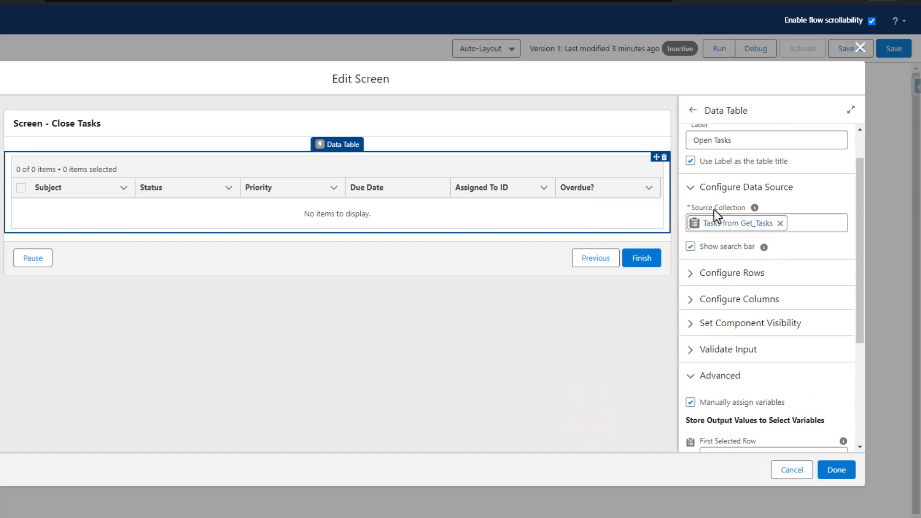
pyautogui.scroll(-3, 705, 208)
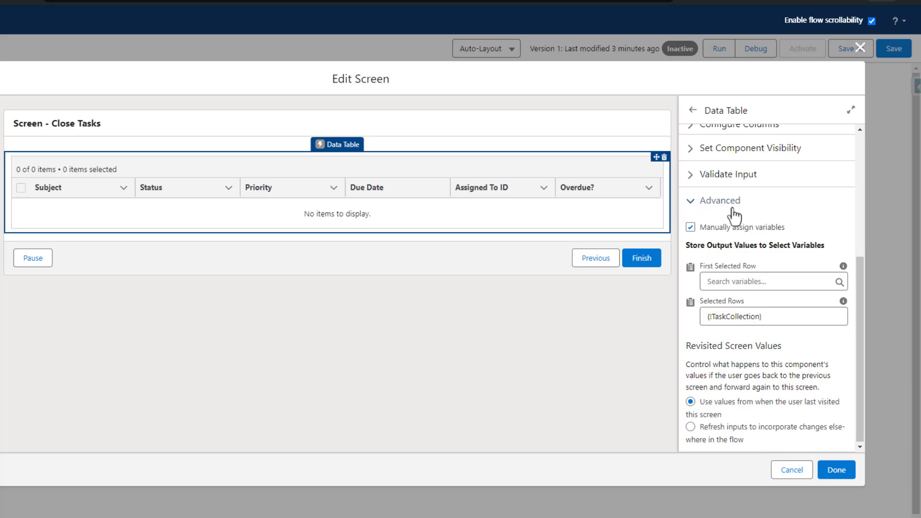
pyautogui.click(693, 110)
pyautogui.click(837, 470)
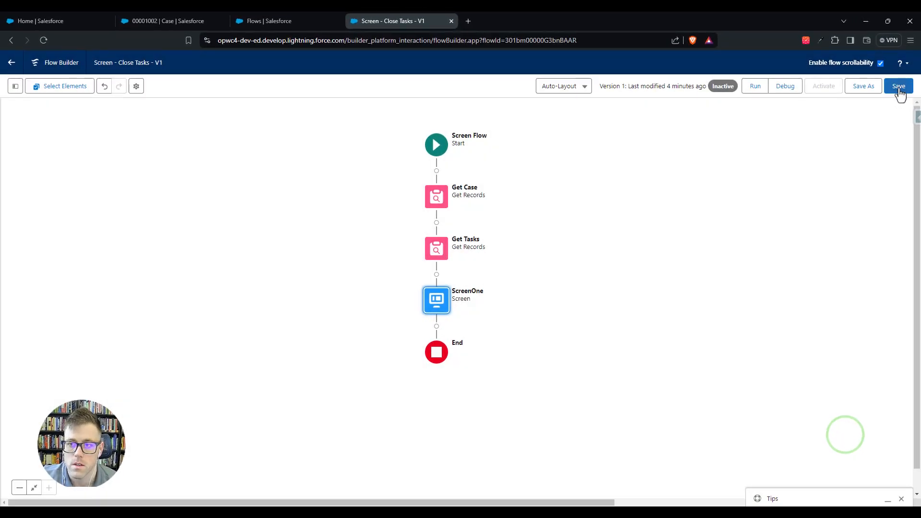
pyautogui.click(900, 91)
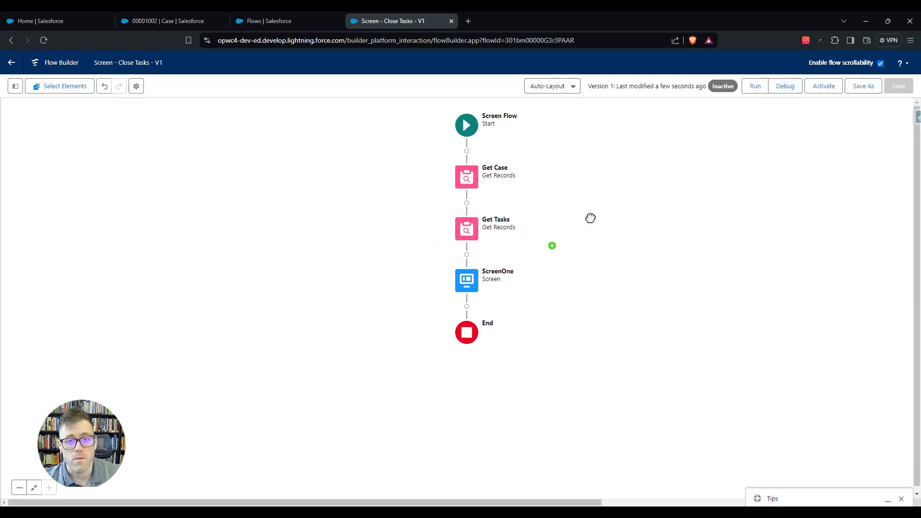
# Step: Add a Loop element after ScreenOne and choose TaskCollection as its collection variable
pyautogui.click(472, 296)
pyautogui.write('lo')
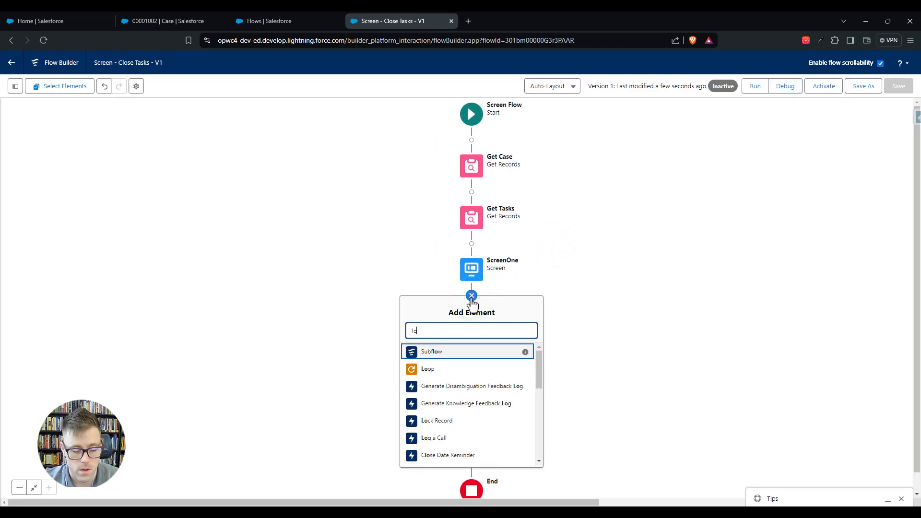
pyautogui.write('op')
pyautogui.click(434, 355)
pyautogui.click(643, 272)
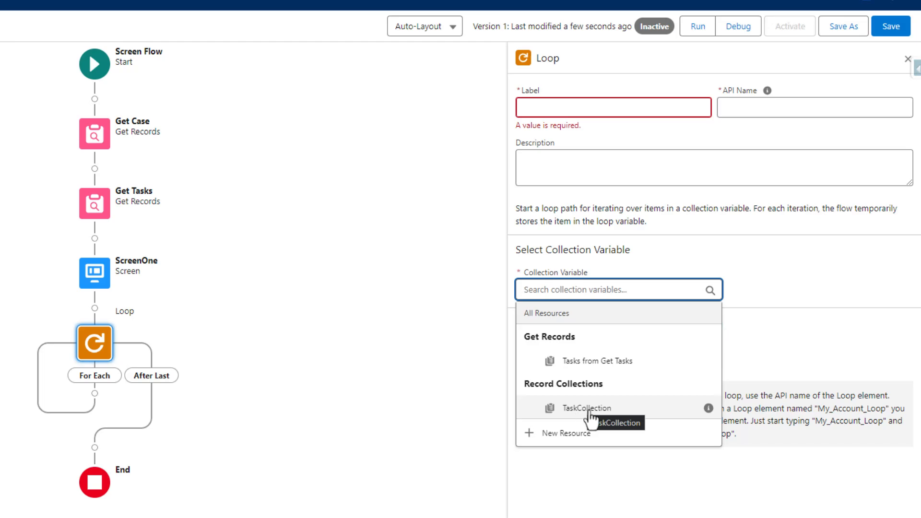
pyautogui.click(588, 408)
# Step: Label the loop "Loop through Tasks" and close its settings
pyautogui.click(534, 107)
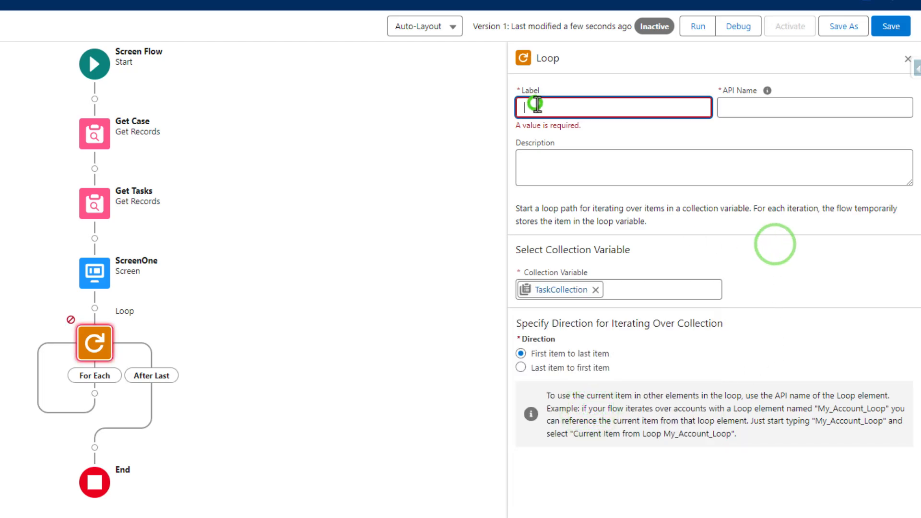
pyautogui.write('Loop')
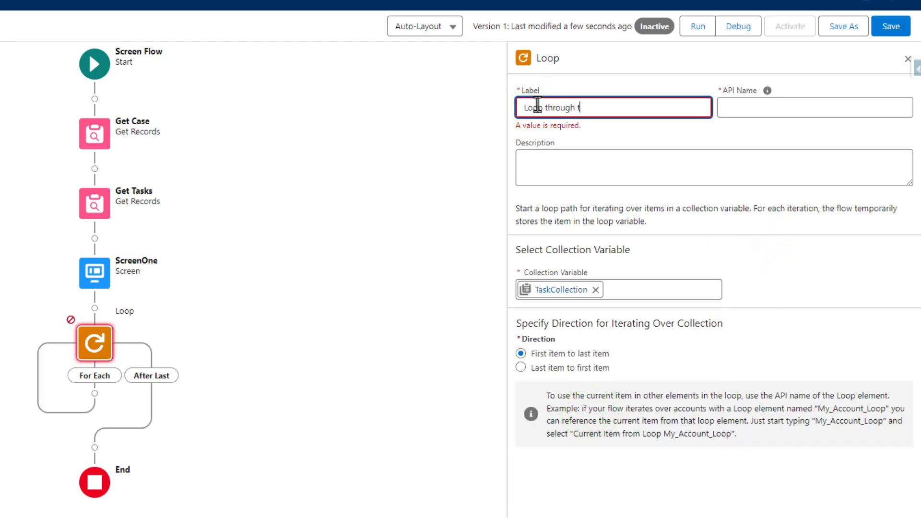
pyautogui.write(' through Tasks')
pyautogui.press('Tab')
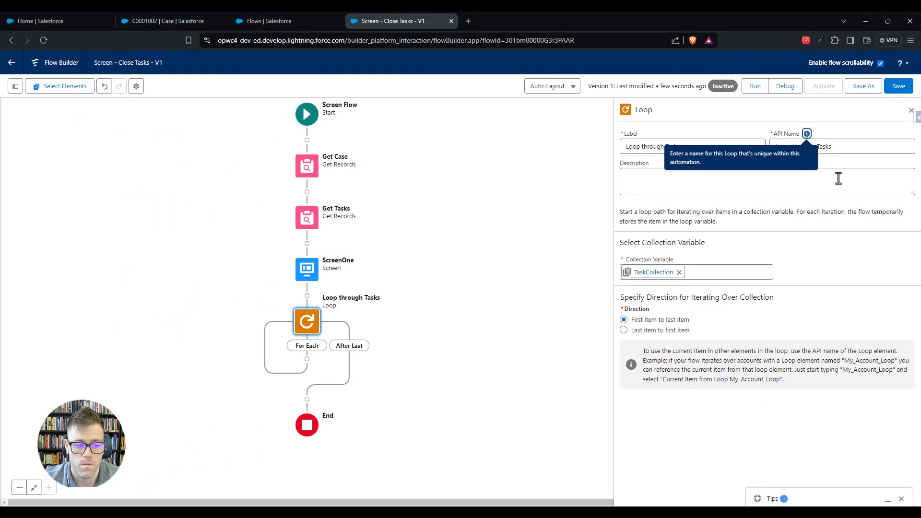
pyautogui.click(907, 110)
# Step: Add an Assignment element on the For Each path of the Loop through Tasks element
pyautogui.moveTo(529, 286); pyautogui.dragTo(625, 261)
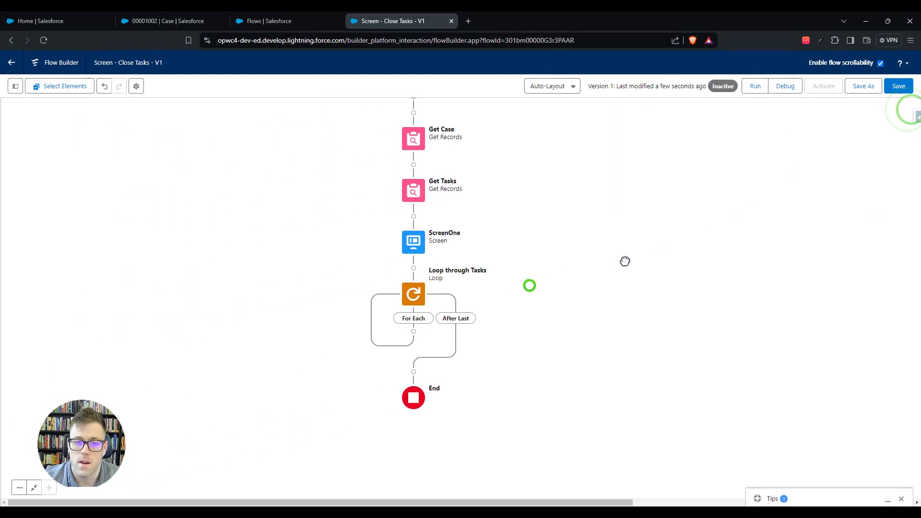
pyautogui.click(414, 332)
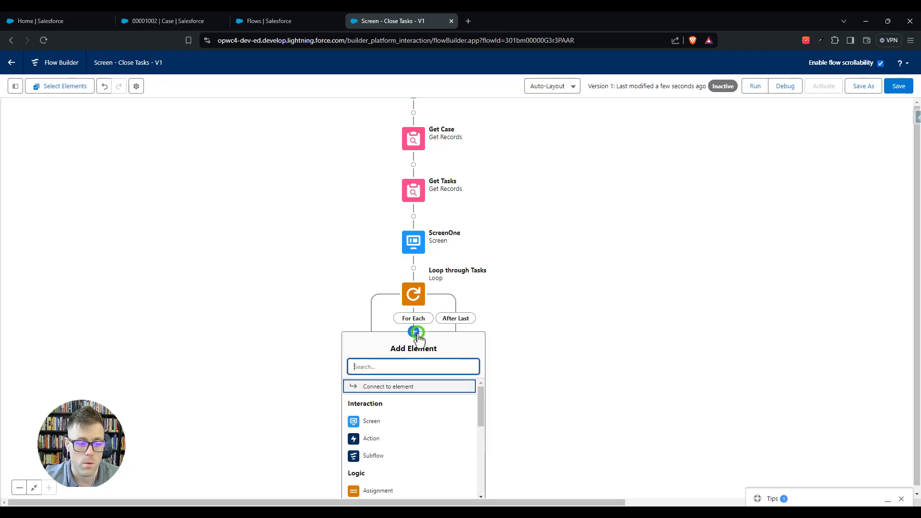
pyautogui.write('ass')
pyautogui.click(376, 385)
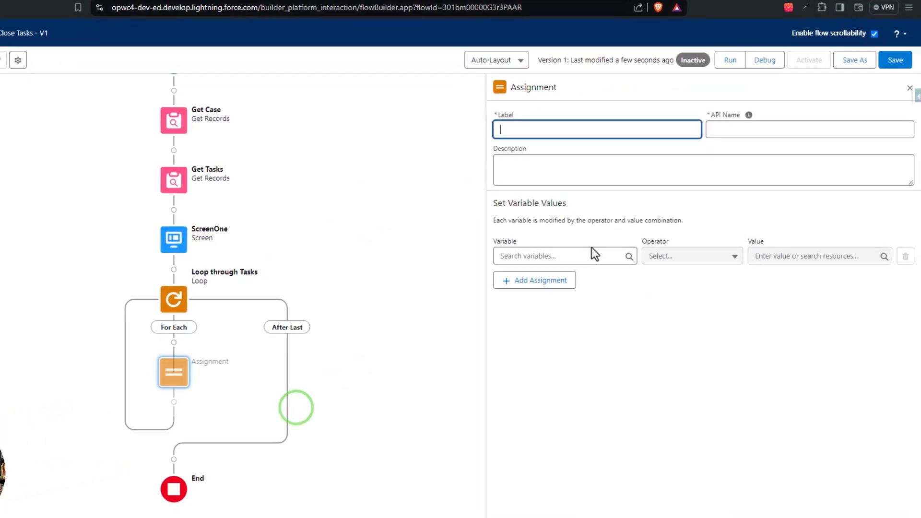
# Step: Assign the value Completed to the Status field of the loop's current item with the Equals operator
pyautogui.click(619, 255)
pyautogui.click(473, 270)
pyautogui.write('a')
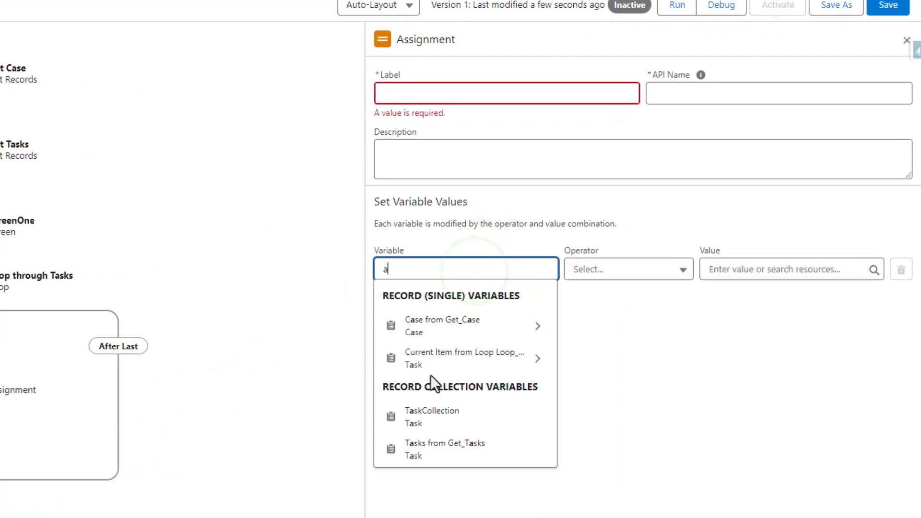
pyautogui.click(421, 356)
pyautogui.write('statu')
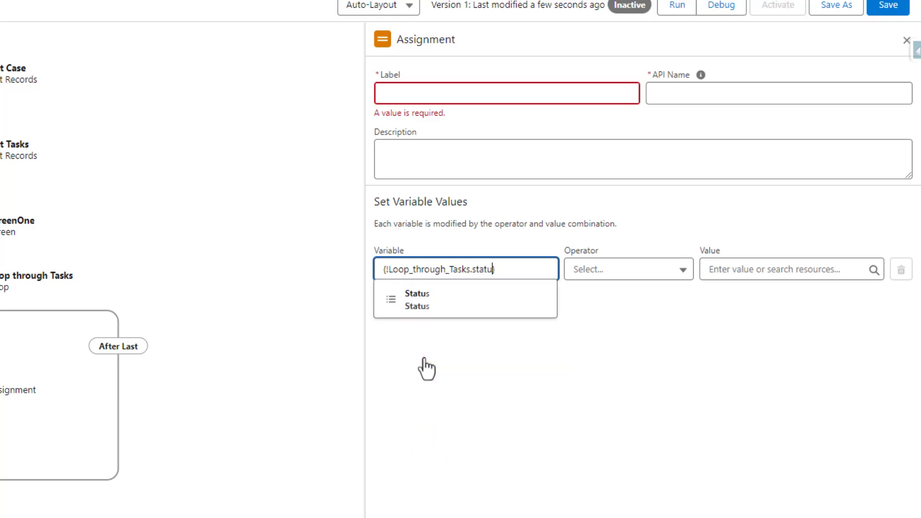
pyautogui.click(465, 294)
pyautogui.click(732, 272)
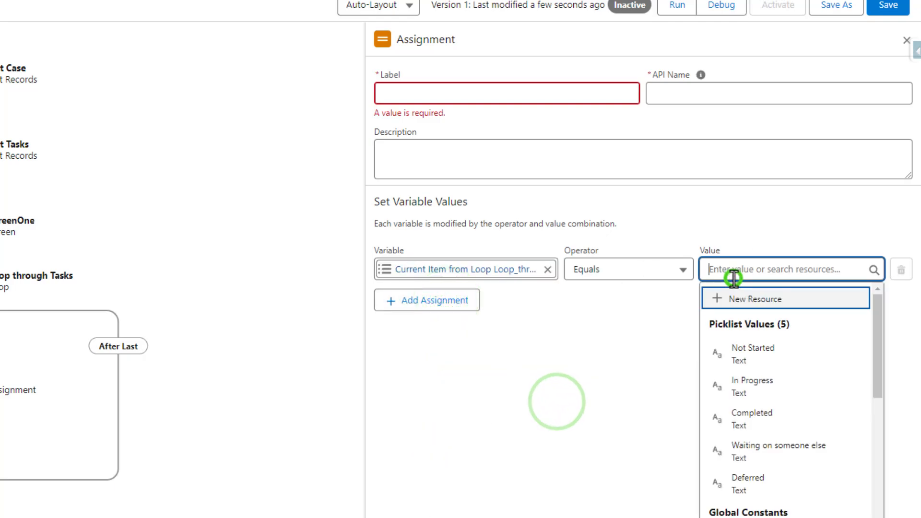
pyautogui.click(716, 419)
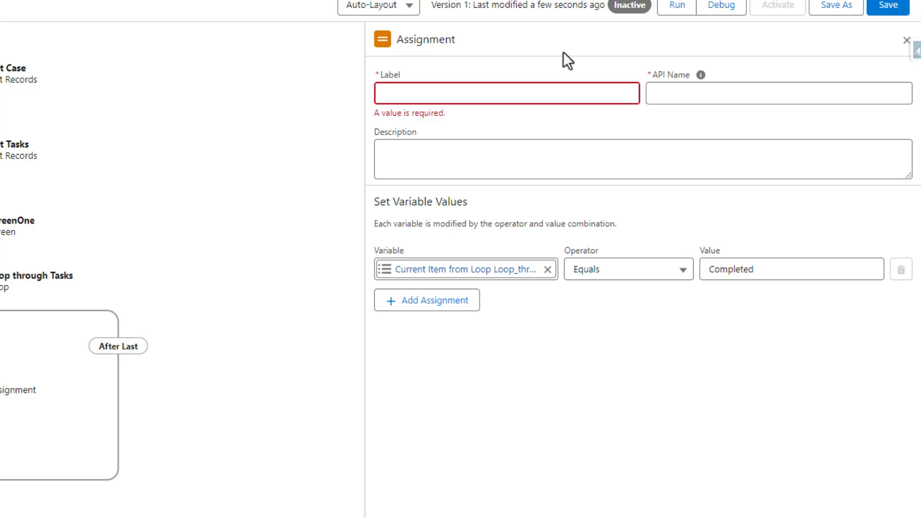
# Step: Label the assignment "Set Status to Completed" and let its API name fill in from the label
pyautogui.click(471, 93)
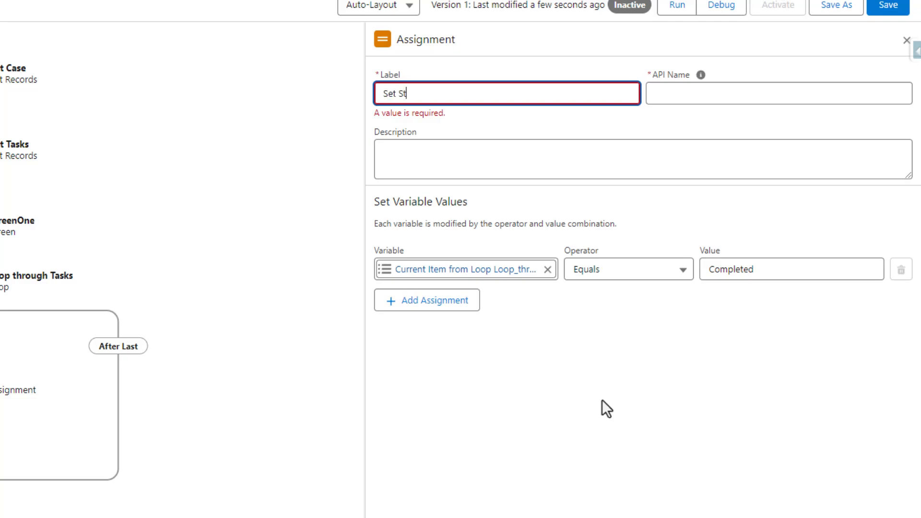
pyautogui.write('Set Status to Completed')
pyautogui.press('Tab')
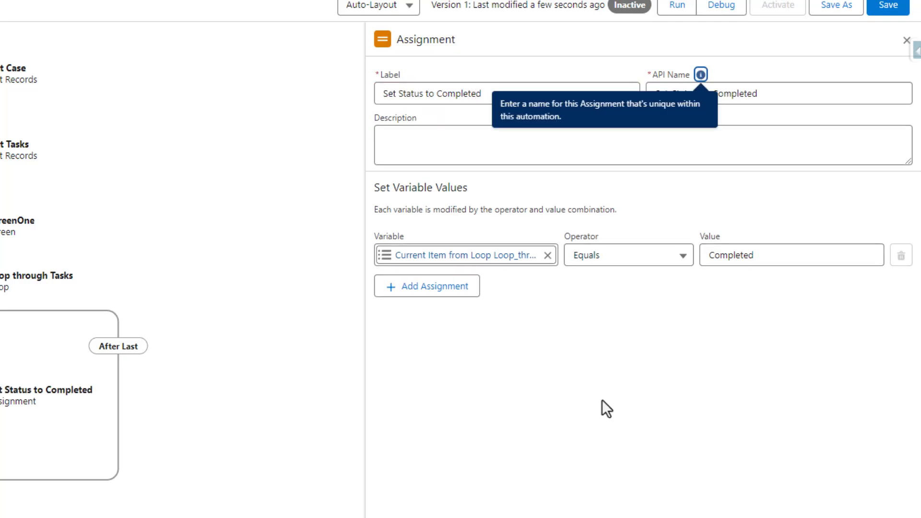
pyautogui.click(603, 399)
# Step: Add a second assignment row and start a new Variable resource for it with the API name updatedTaskCollection
pyautogui.click(428, 286)
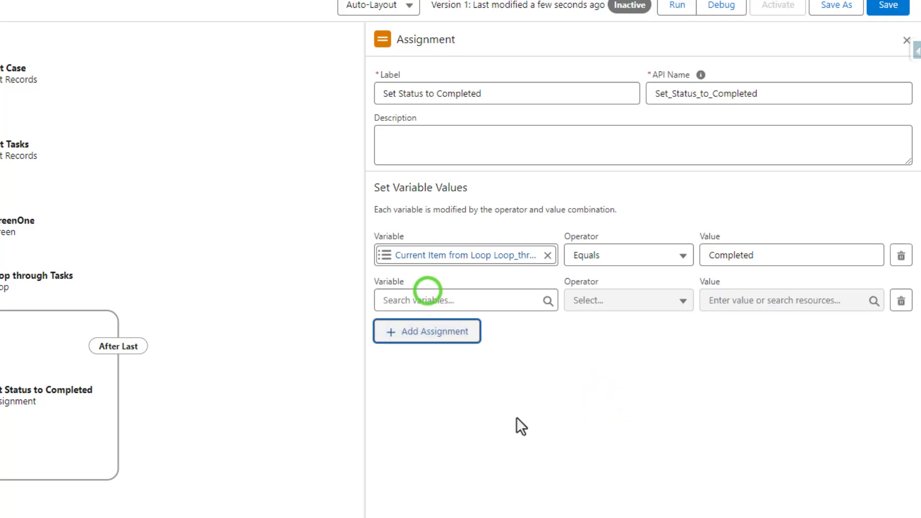
pyautogui.click(401, 292)
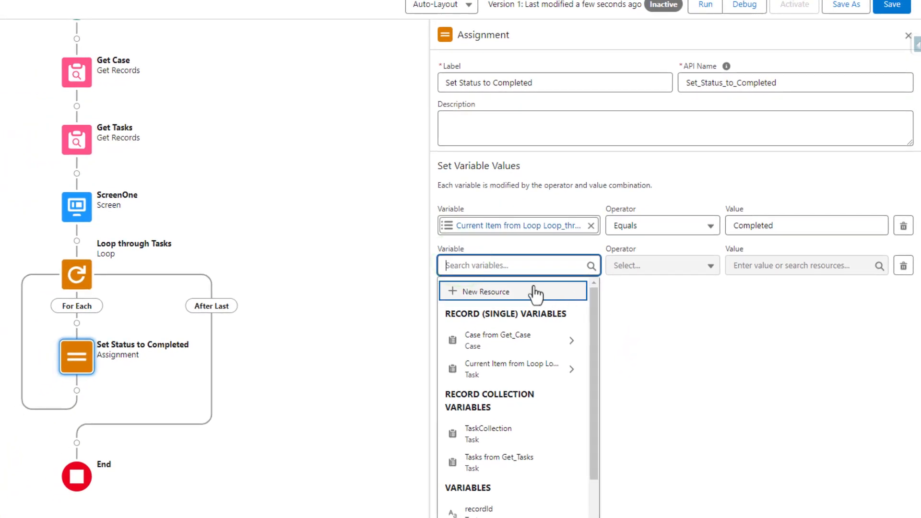
pyautogui.click(503, 326)
pyautogui.click(131, 207)
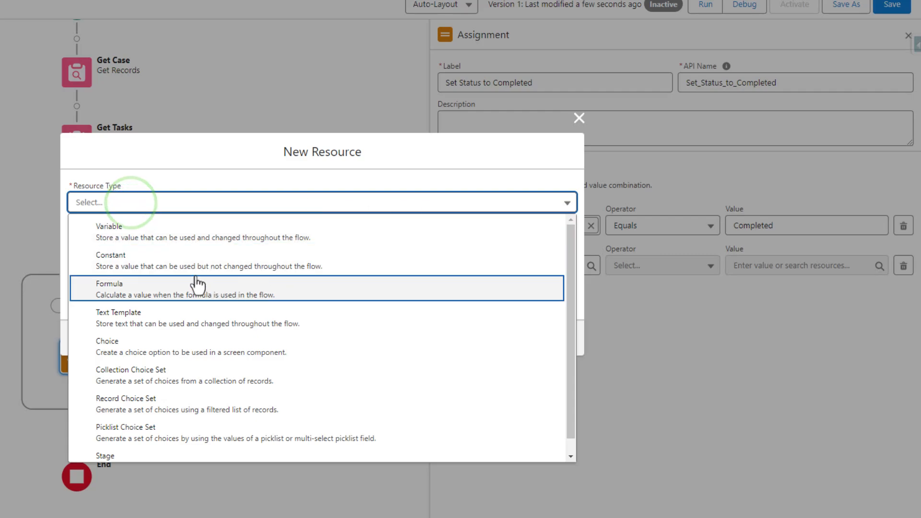
pyautogui.click(147, 234)
pyautogui.click(138, 227)
pyautogui.write('updatedTaskCollection')
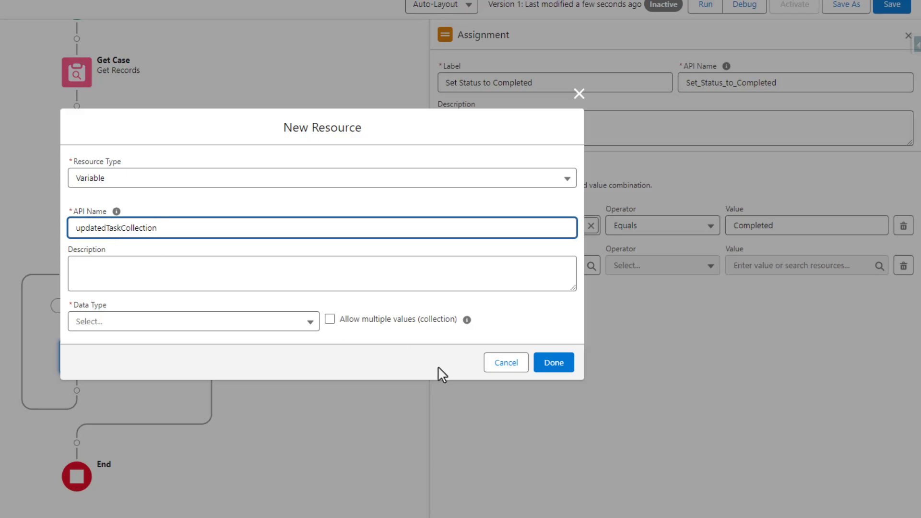
# Step: Make the new variable a collection of Record type for the Task object and finish creating it
pyautogui.click(382, 319)
pyautogui.click(250, 320)
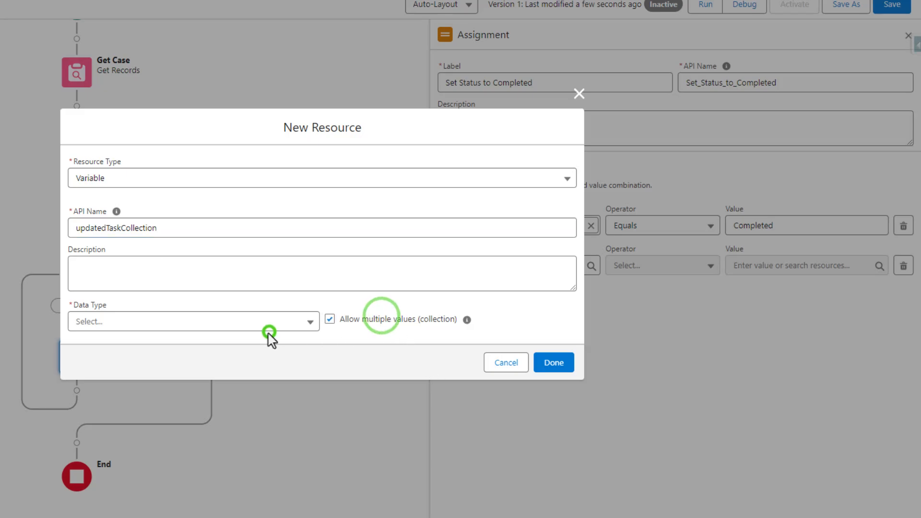
pyautogui.click(111, 121)
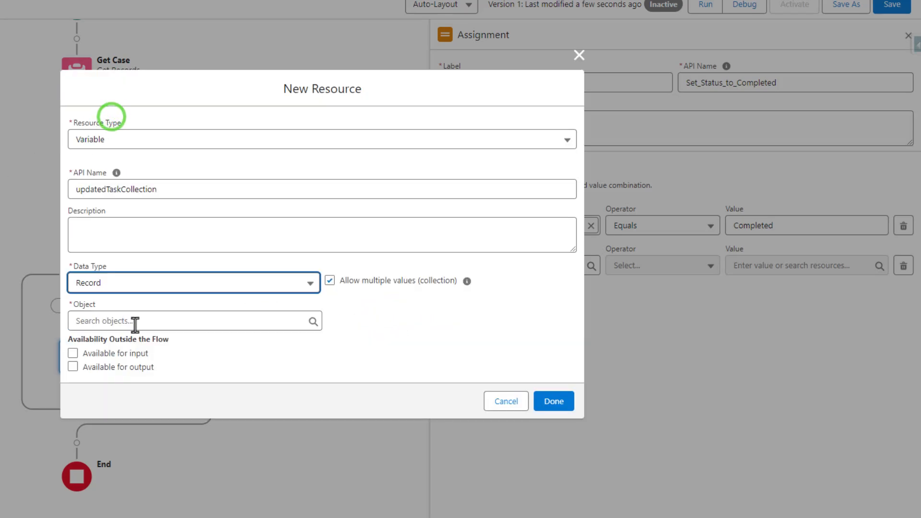
pyautogui.click(134, 320)
pyautogui.write('Task')
pyautogui.click(408, 335)
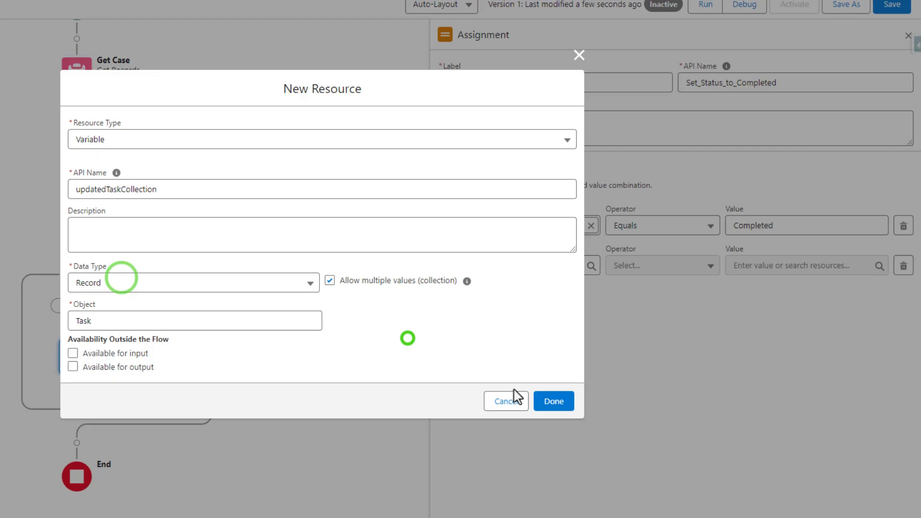
pyautogui.click(547, 403)
# Step: Use the Add operator to put the loop's current item into updatedTaskCollection, and close the assignment's settings
pyautogui.click(669, 267)
pyautogui.click(634, 314)
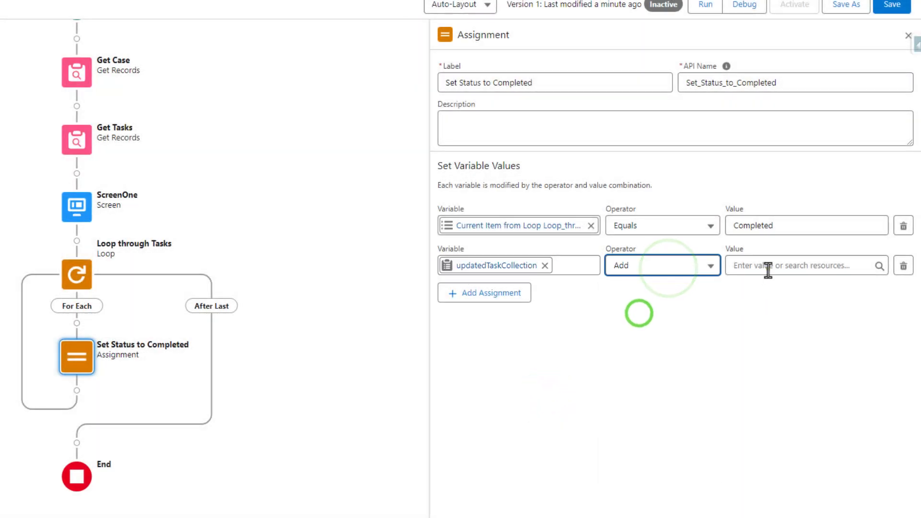
pyautogui.click(768, 266)
pyautogui.click(806, 370)
pyautogui.click(641, 382)
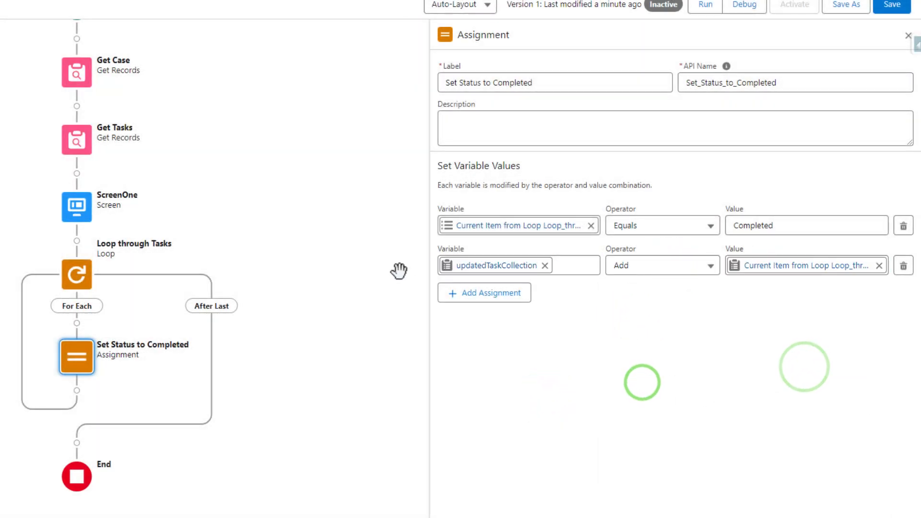
pyautogui.click(574, 405)
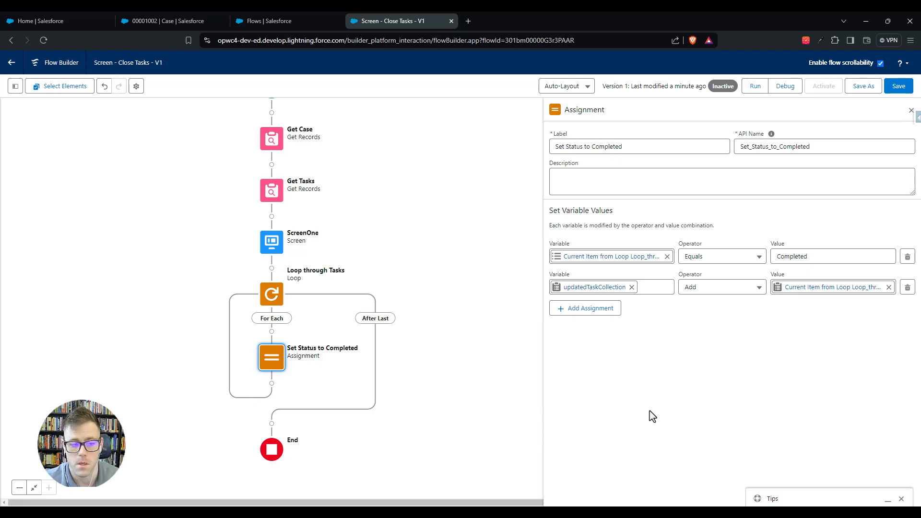
pyautogui.moveTo(448, 222); pyautogui.dragTo(488, 236)
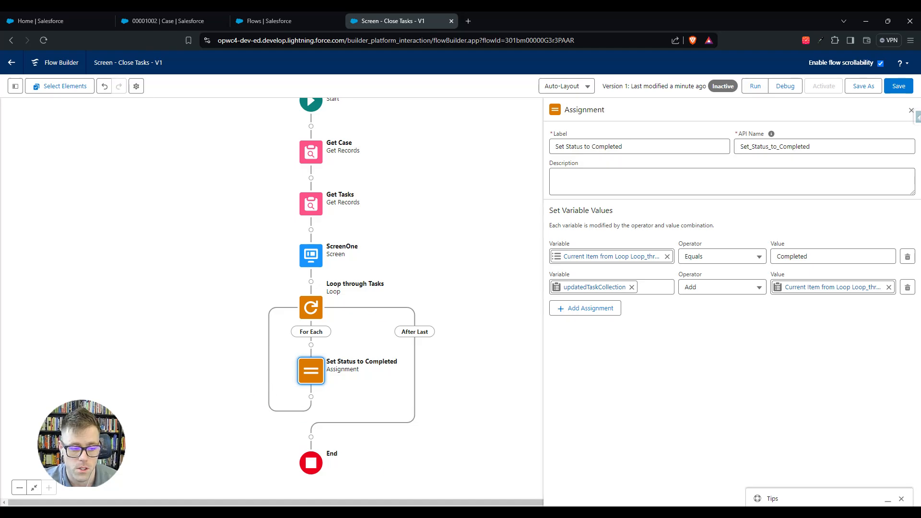
pyautogui.click(912, 112)
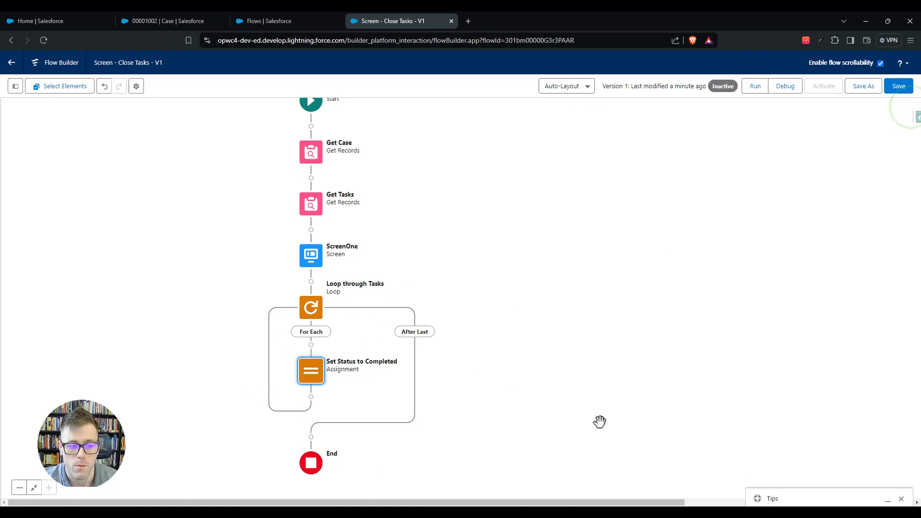
# Step: Add an Update Records element between the end of the loop and the End element
pyautogui.moveTo(599, 411); pyautogui.dragTo(658, 326)
pyautogui.click(370, 353)
pyautogui.write('upda')
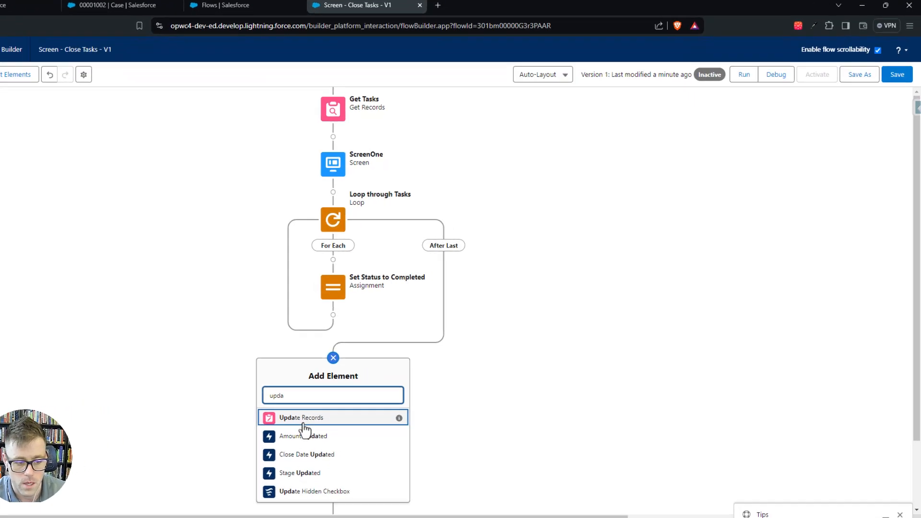
pyautogui.click(303, 425)
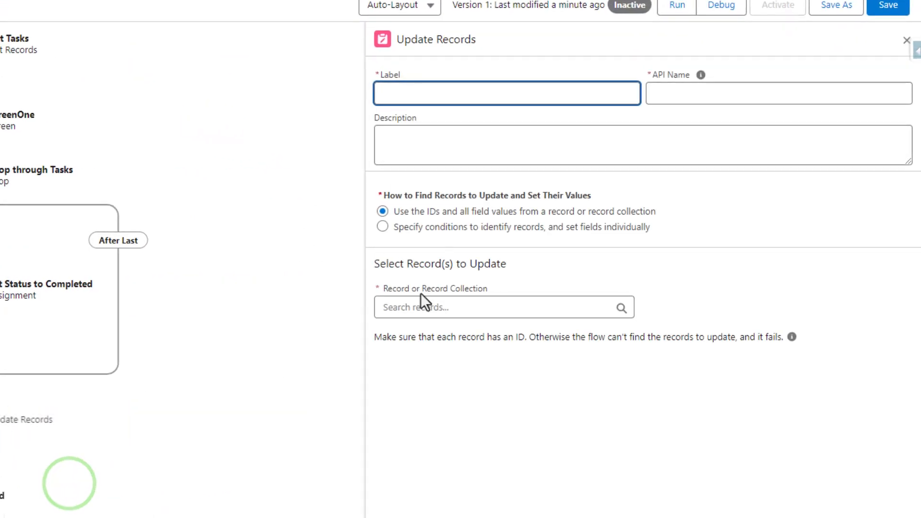
# Step: Choose updatedTaskCollection as the record collection to update, label the element "Close Tasks" and save the flow
pyautogui.click(399, 300)
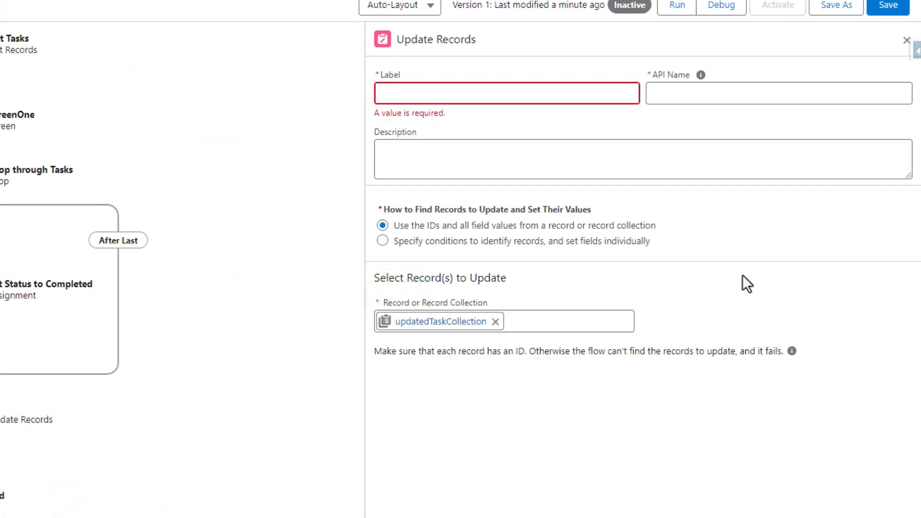
pyautogui.click(454, 91)
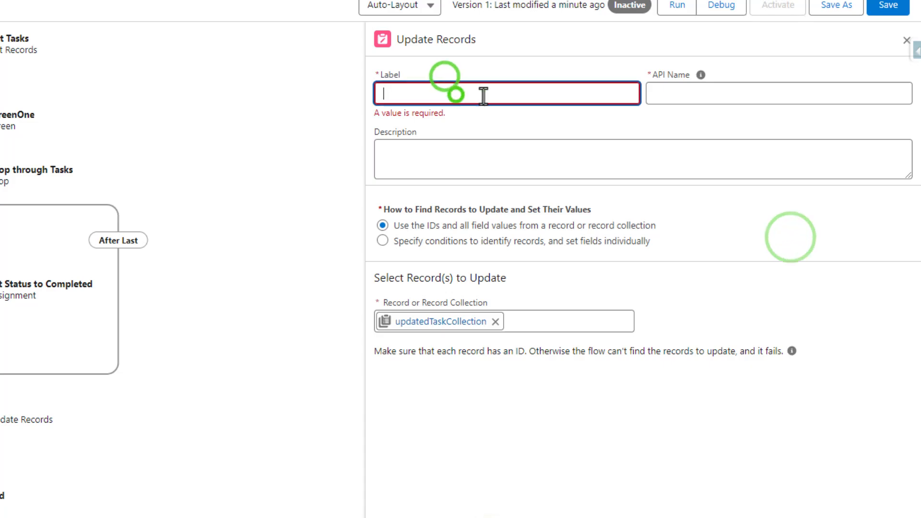
pyautogui.write('Close Tasks')
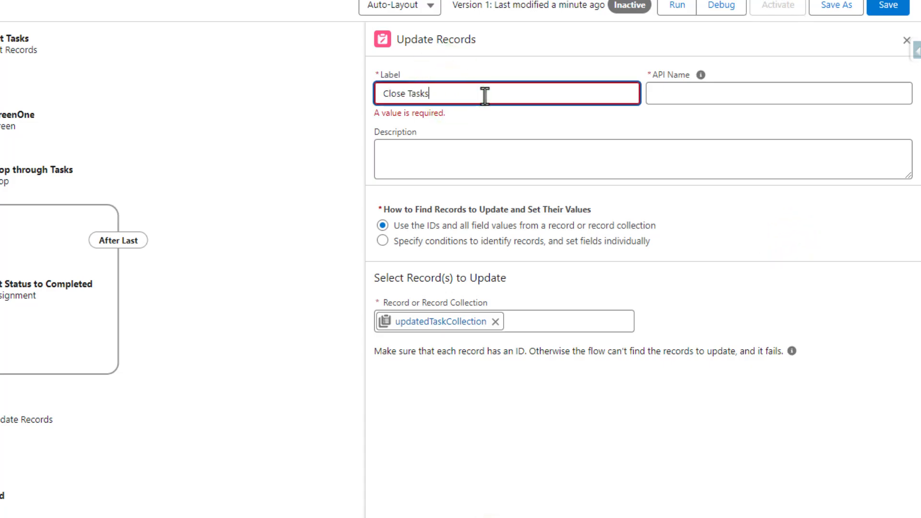
pyautogui.click(888, 5)
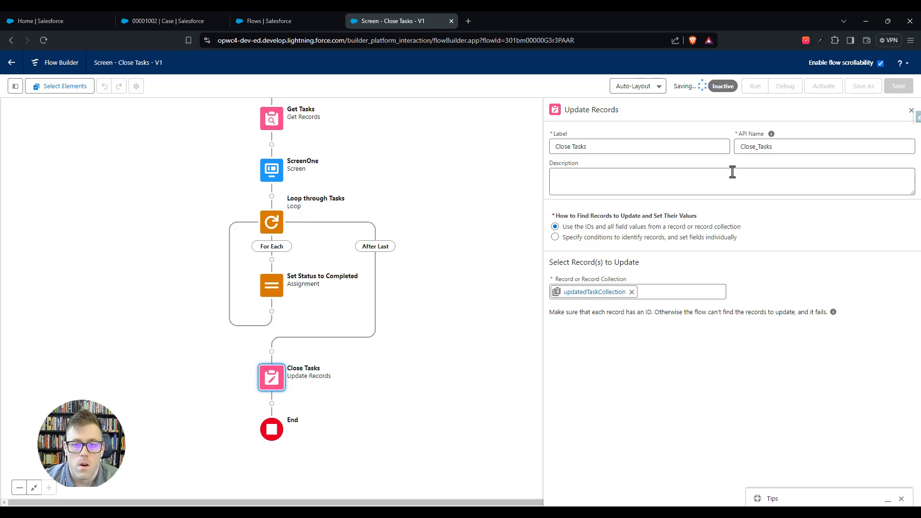
# Step: Debug the flow with the record ID copied from the case page's address as the recordId input
pyautogui.moveTo(423, 181); pyautogui.dragTo(454, 208)
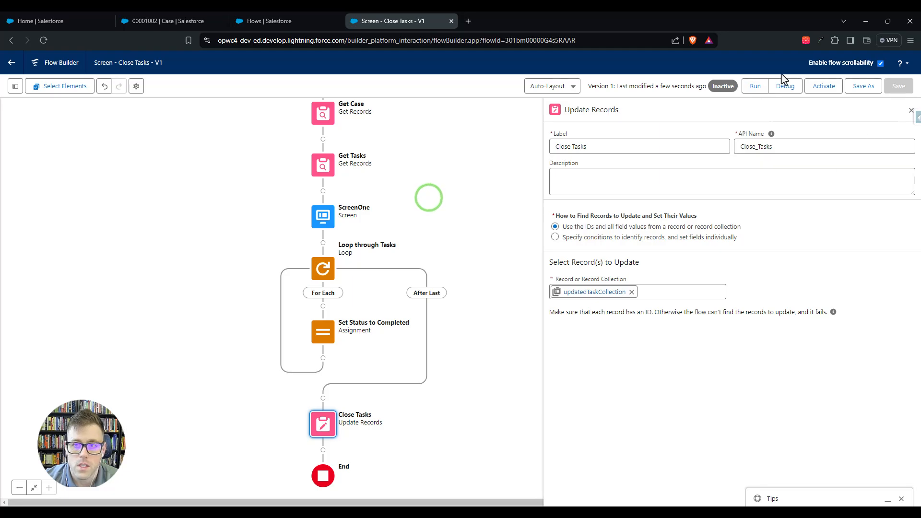
pyautogui.click(786, 86)
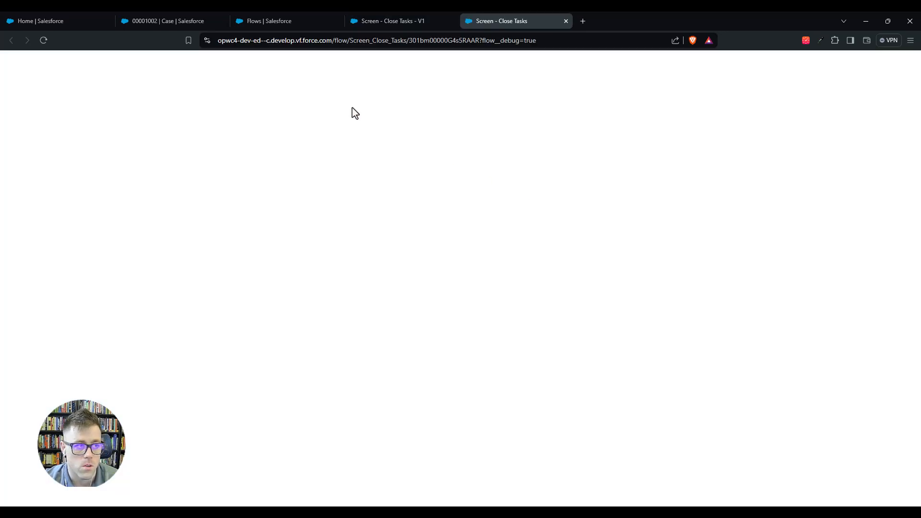
pyautogui.click(150, 21)
pyautogui.hotkey('ctrl', 'c')
pyautogui.click(504, 21)
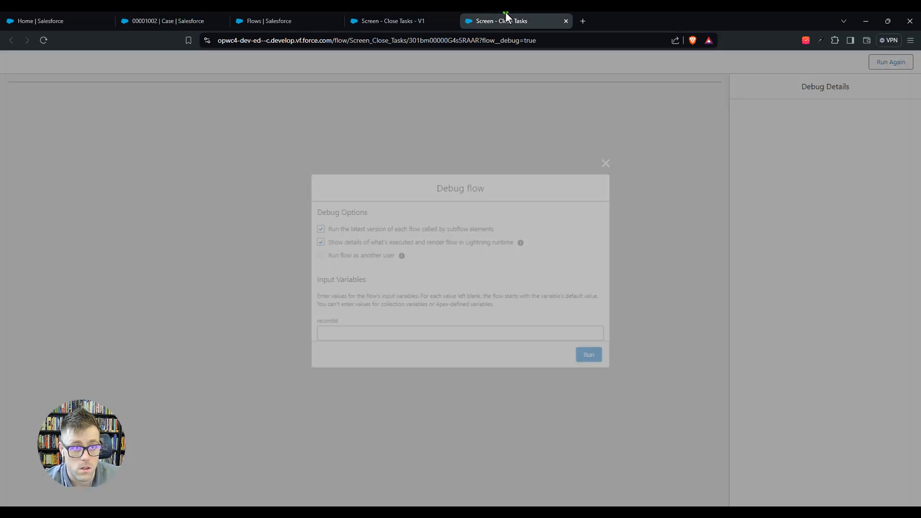
pyautogui.click(351, 331)
pyautogui.hotkey('ctrl', 'v')
pyautogui.click(587, 358)
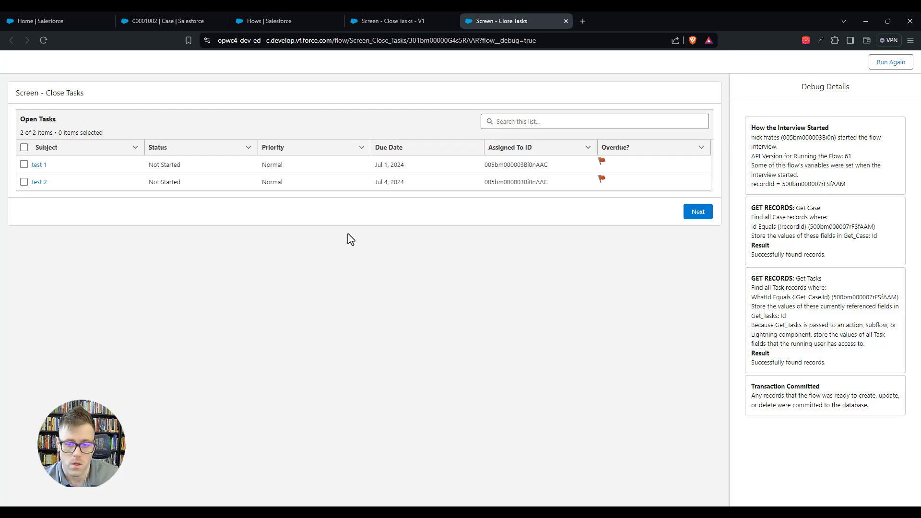
# Step: Select the tasks test 1 and test 2 in the Open Tasks table and run the flow through to its end
pyautogui.click(24, 164)
pyautogui.click(24, 182)
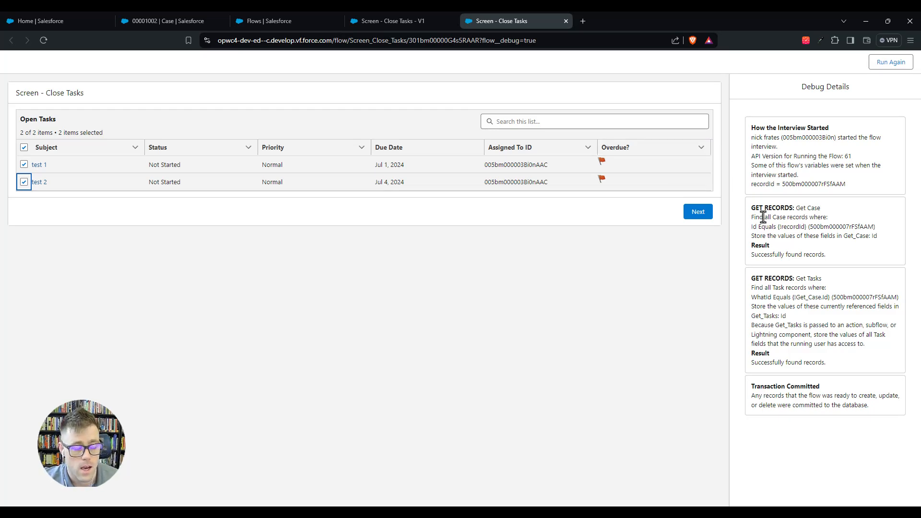
pyautogui.click(699, 213)
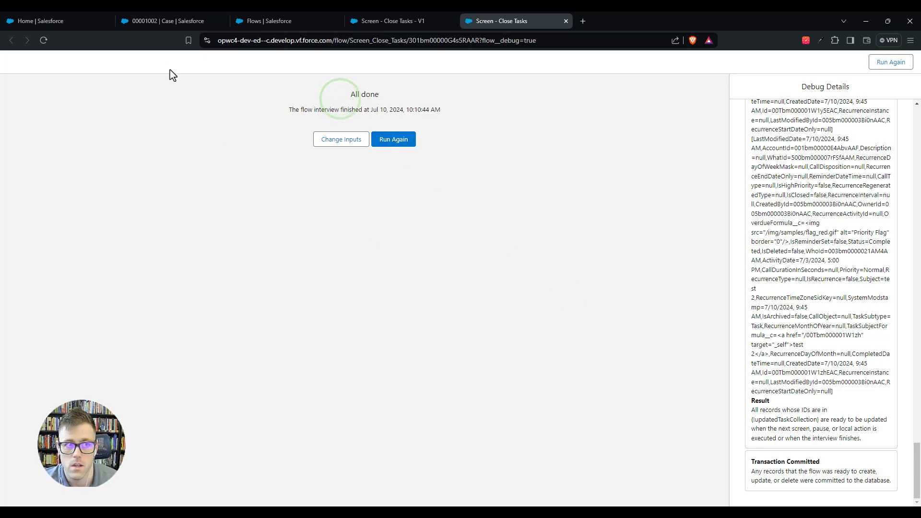
# Step: Reload the case record page and open the tasks test 1 and test 2 in separate browser tabs
pyautogui.click(152, 20)
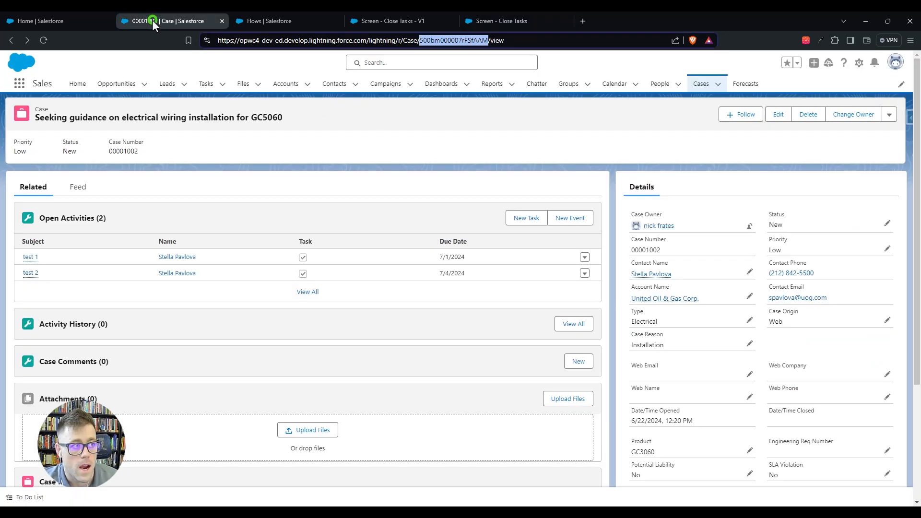
pyautogui.click(44, 41)
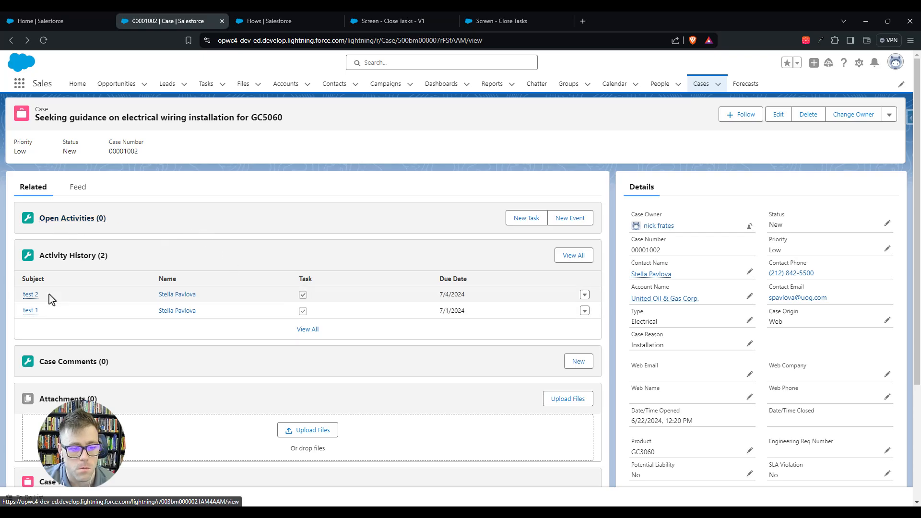
pyautogui.middleClick(32, 312)
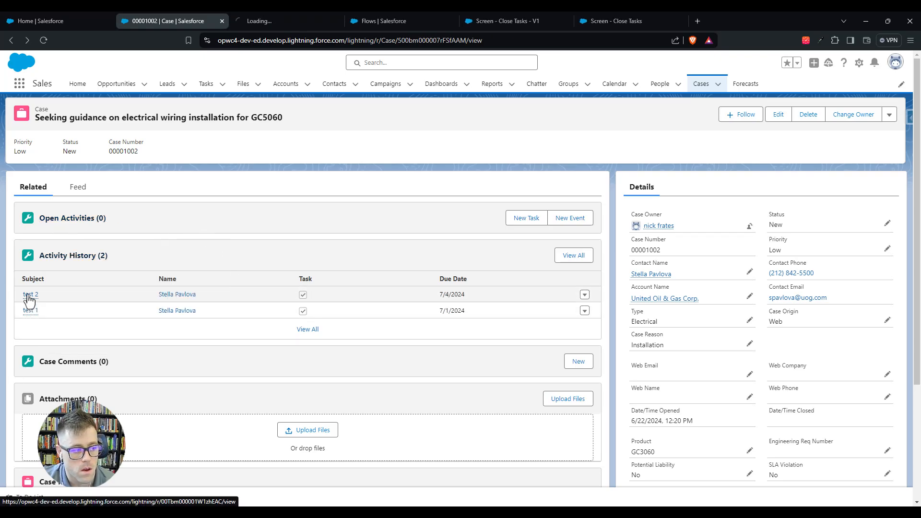
pyautogui.middleClick(29, 296)
# Step: Check the Status field of the tasks test 1 and test 2, and close both task tabs
pyautogui.click(280, 16)
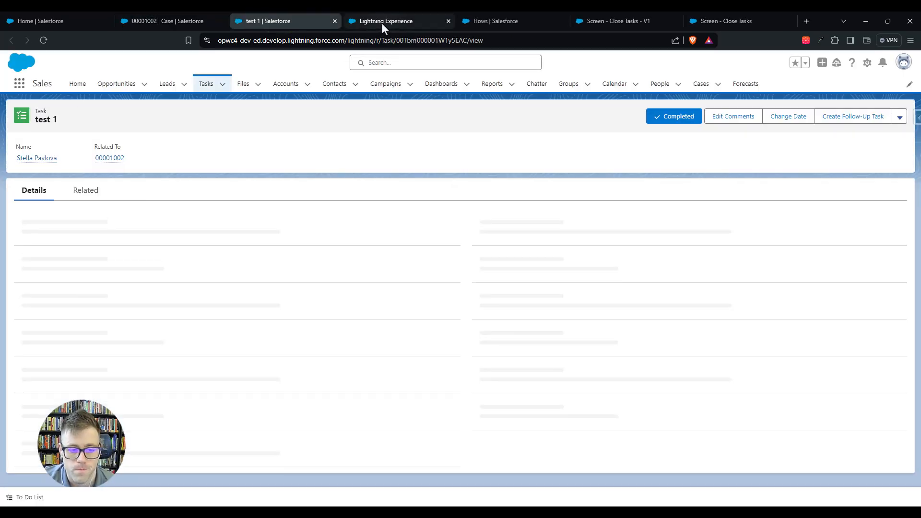
pyautogui.moveTo(514, 228); pyautogui.dragTo(408, 224)
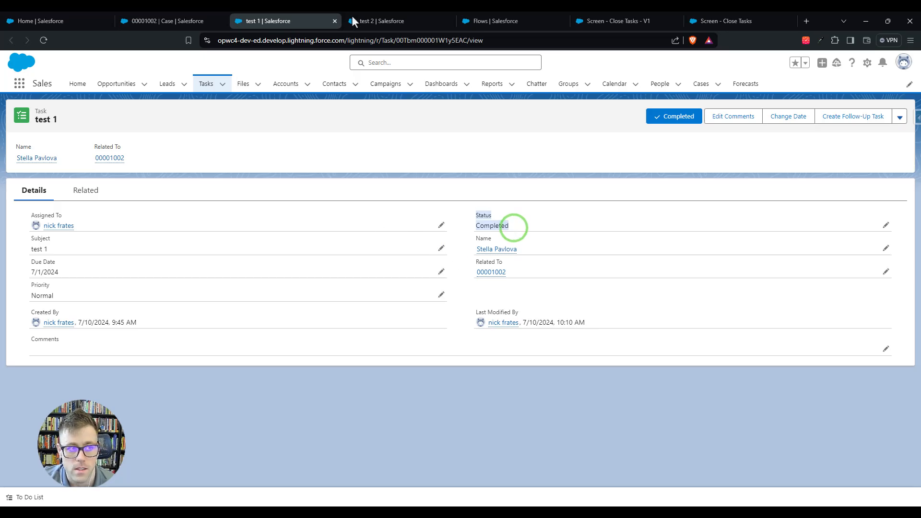
pyautogui.click(393, 19)
pyautogui.moveTo(516, 222); pyautogui.dragTo(424, 233)
pyautogui.click(329, 23)
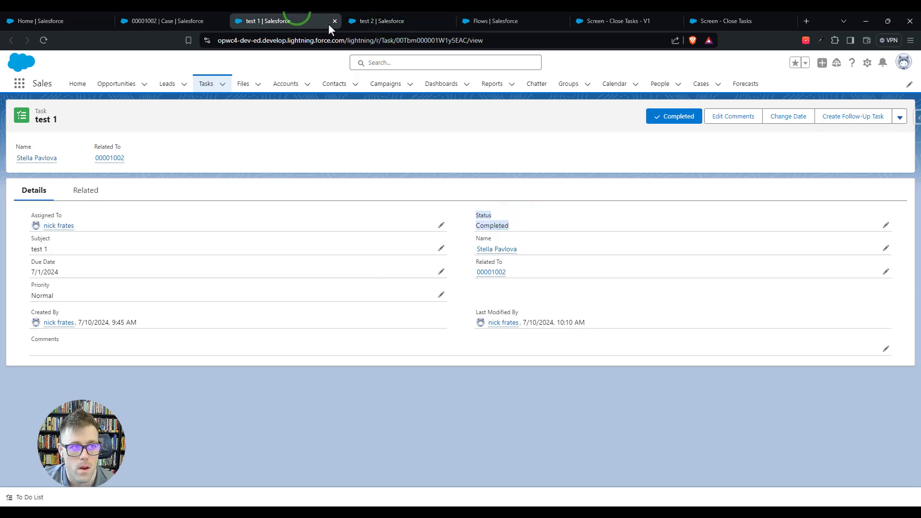
pyautogui.click(336, 21)
pyautogui.click(335, 22)
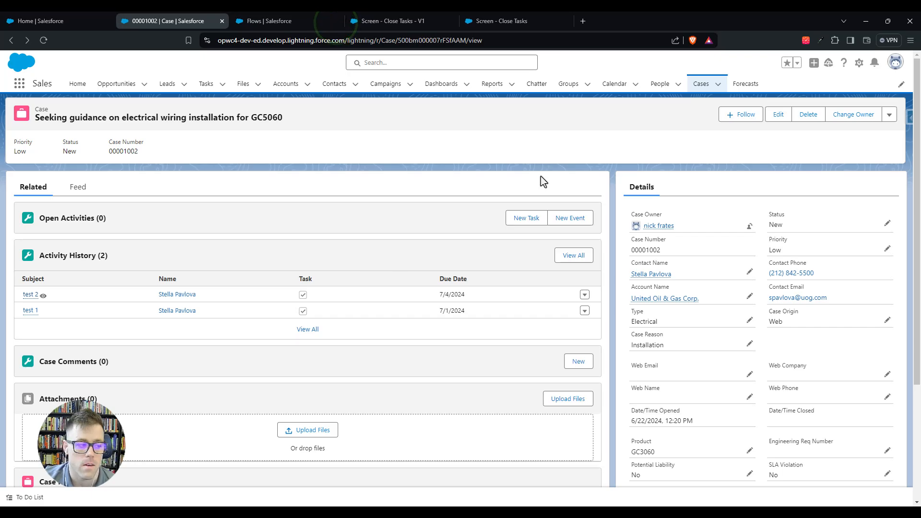
# Step: Close the debug run's browser tab and activate the Screen - Close Tasks flow
pyautogui.click(550, 19)
pyautogui.click(567, 21)
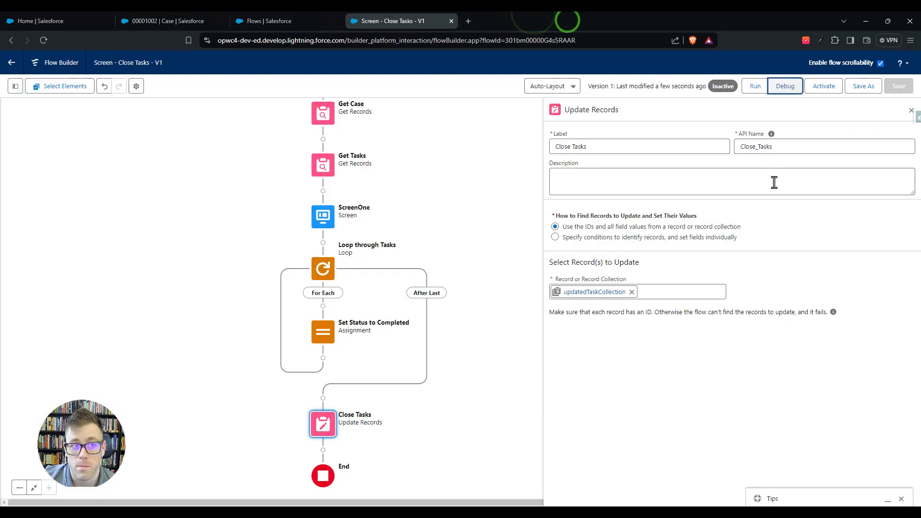
pyautogui.click(822, 94)
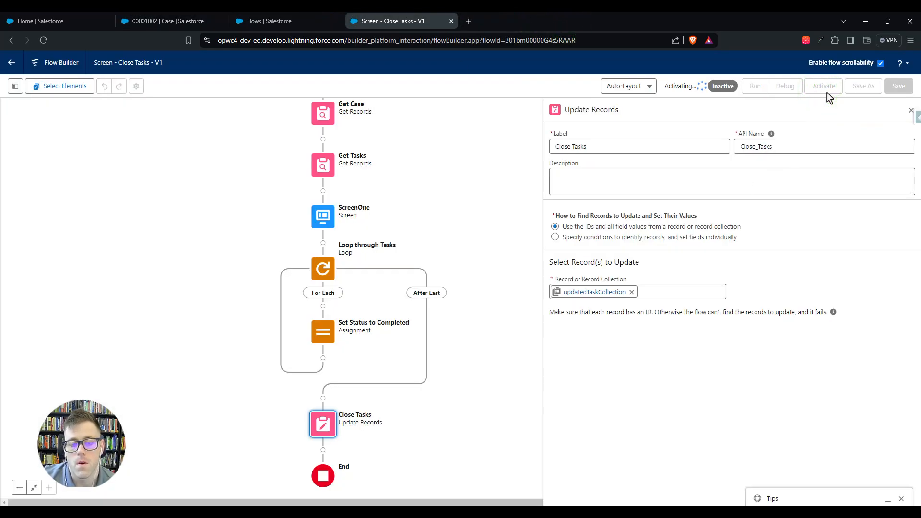
pyautogui.moveTo(466, 167); pyautogui.dragTo(477, 235)
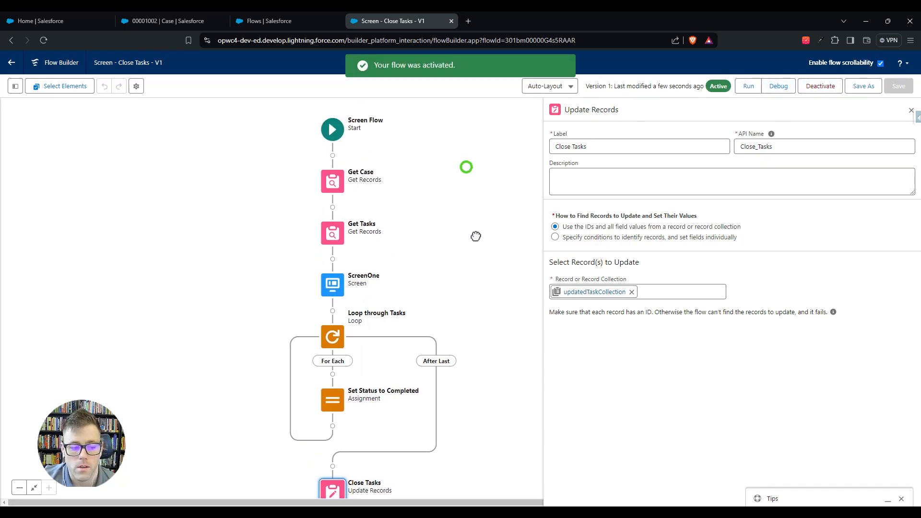
pyautogui.moveTo(245, 273); pyautogui.dragTo(280, 222)
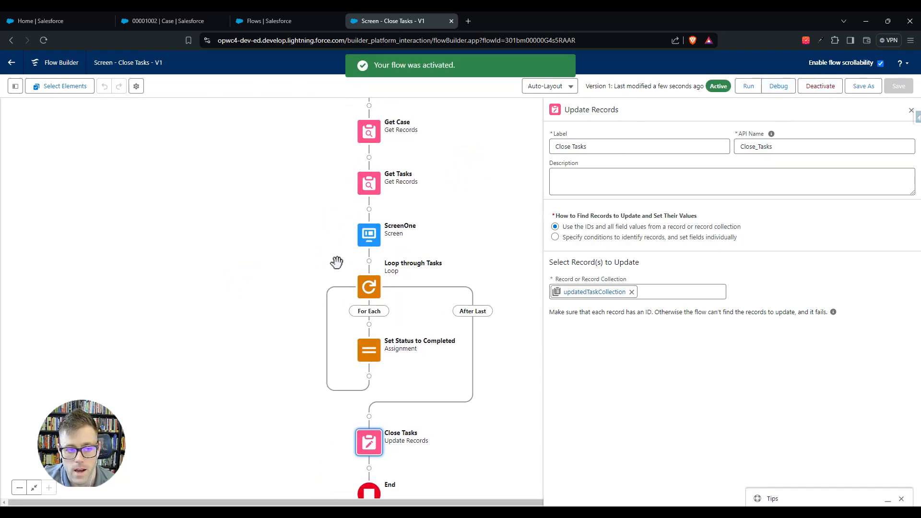
# Step: From the case record, open its Case Record Page for editing in a separate browser tab and switch to it
pyautogui.click(168, 21)
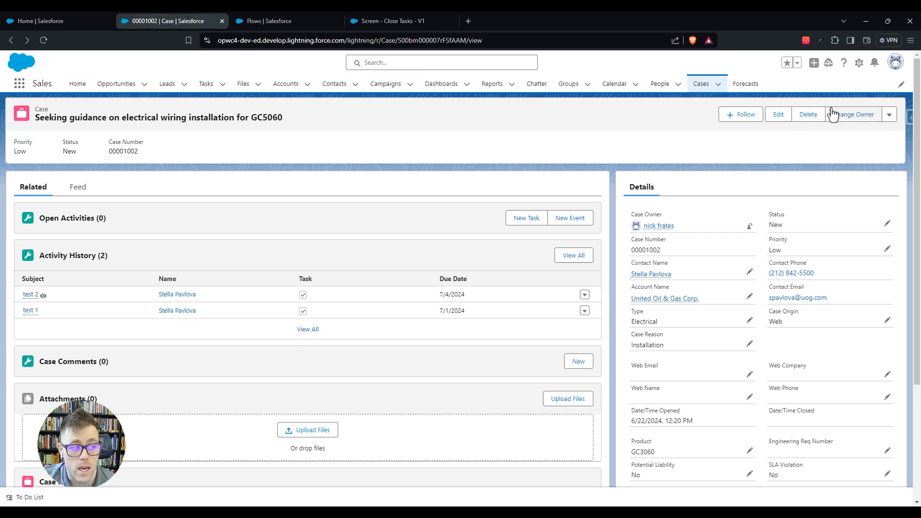
pyautogui.click(860, 63)
pyautogui.middleClick(807, 175)
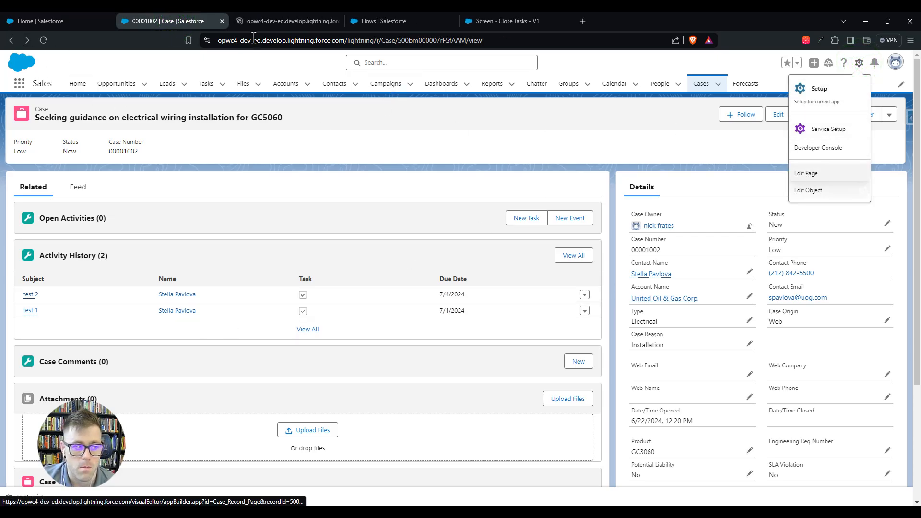
pyautogui.click(271, 18)
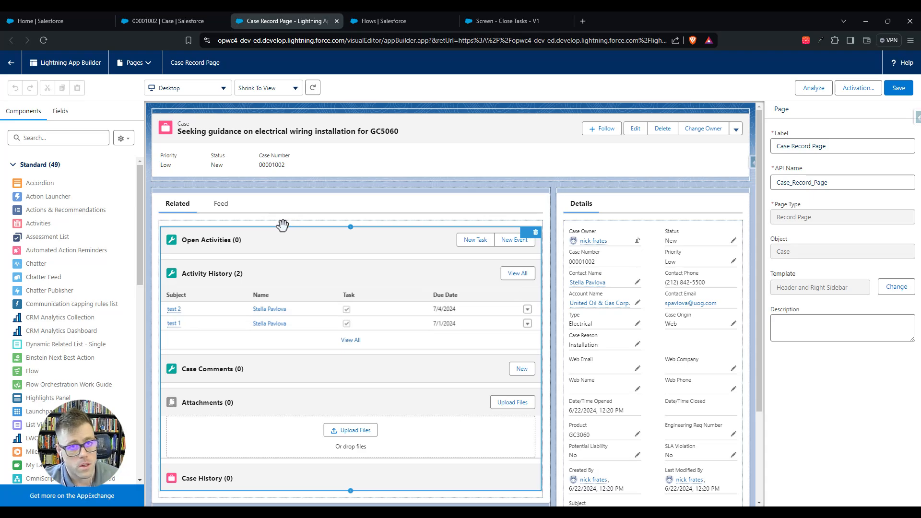
# Step: Add a new tab to the Related/Feed tabs component and give it the custom label Close Tasks
pyautogui.click(257, 205)
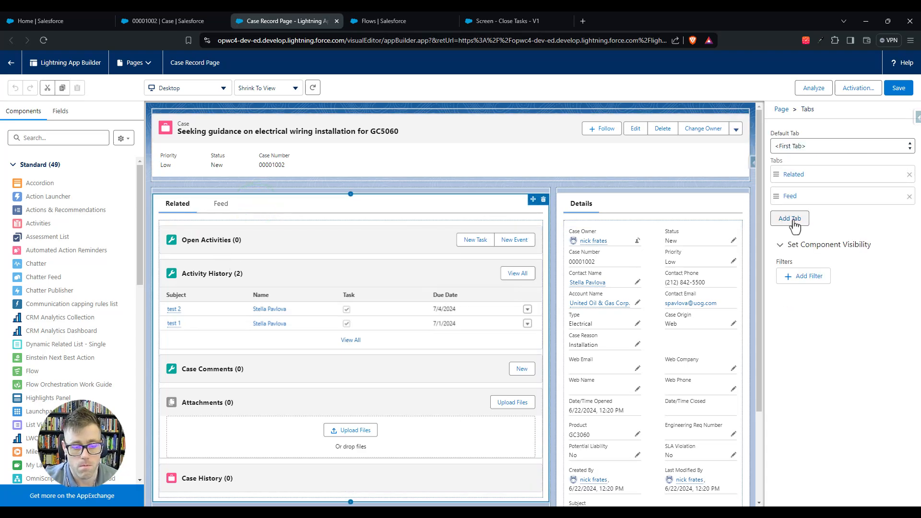
pyautogui.click(790, 218)
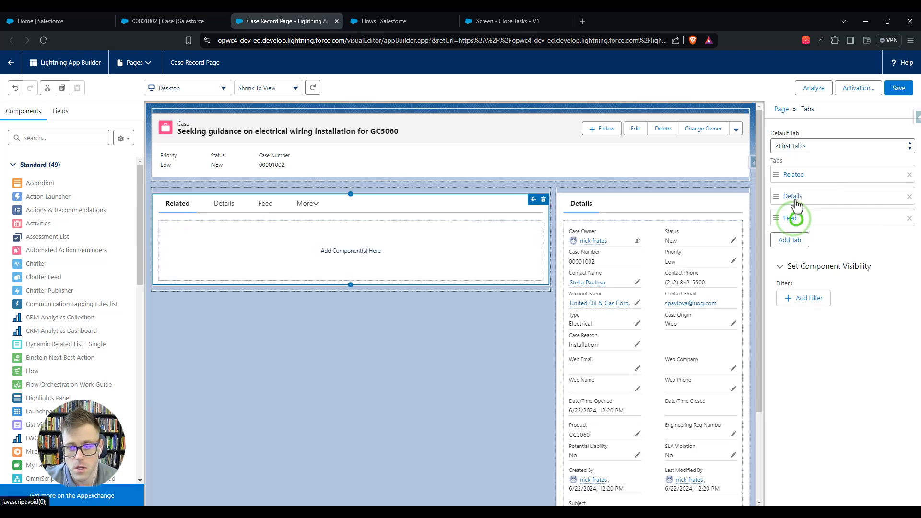
pyautogui.click(790, 196)
pyautogui.click(630, 208)
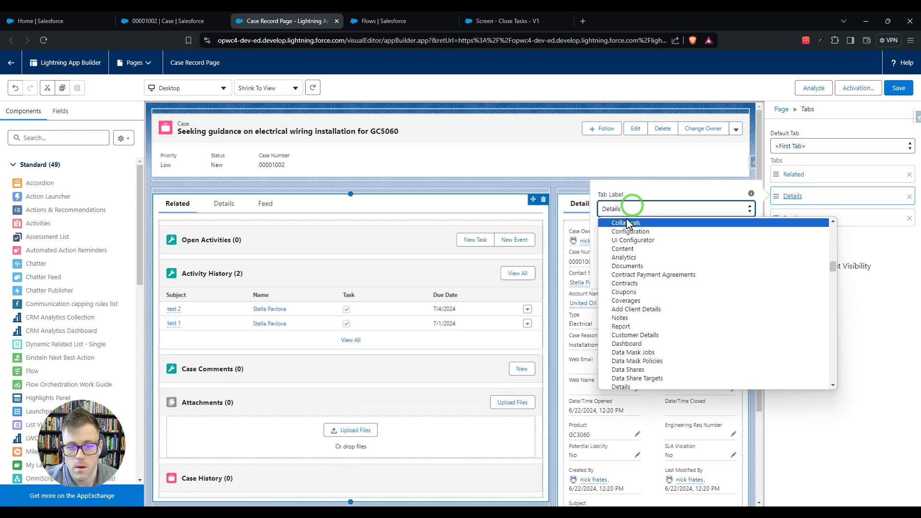
pyautogui.click(622, 222)
pyautogui.click(626, 232)
pyautogui.write('Close Tasks')
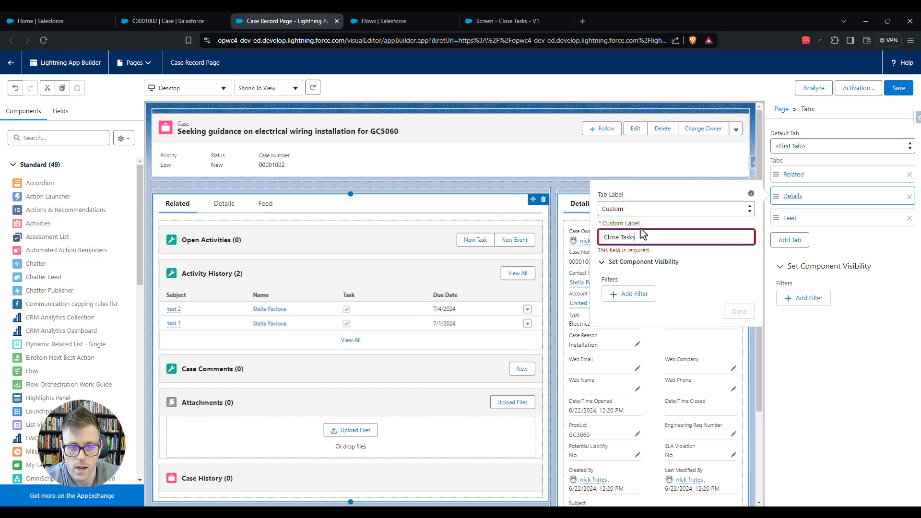
pyautogui.click(742, 299)
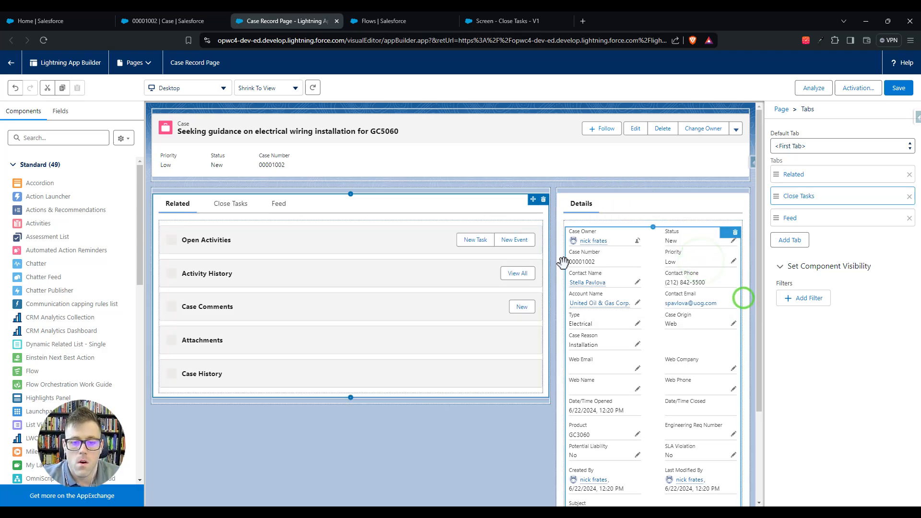
# Step: Place a Flow component in the Close Tasks tab and set its flow to Screen - Close Tasks
pyautogui.click(230, 206)
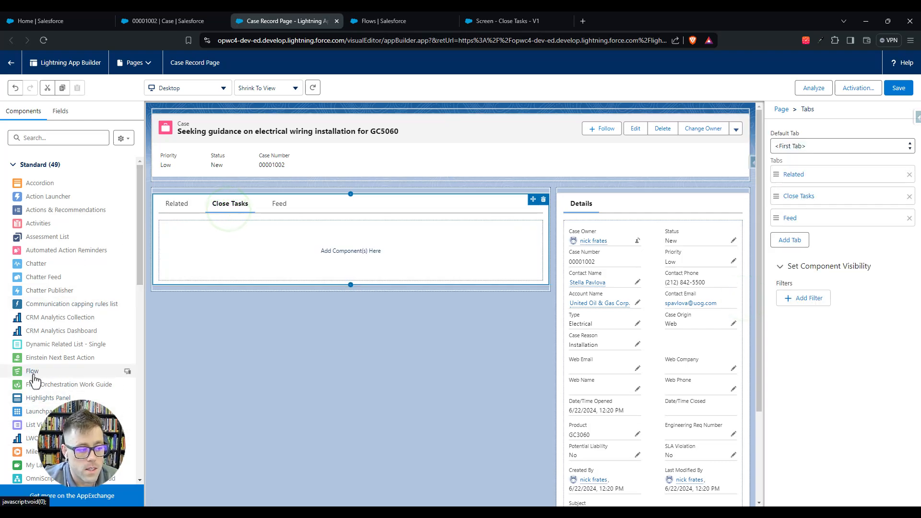
pyautogui.moveTo(33, 371); pyautogui.dragTo(237, 257)
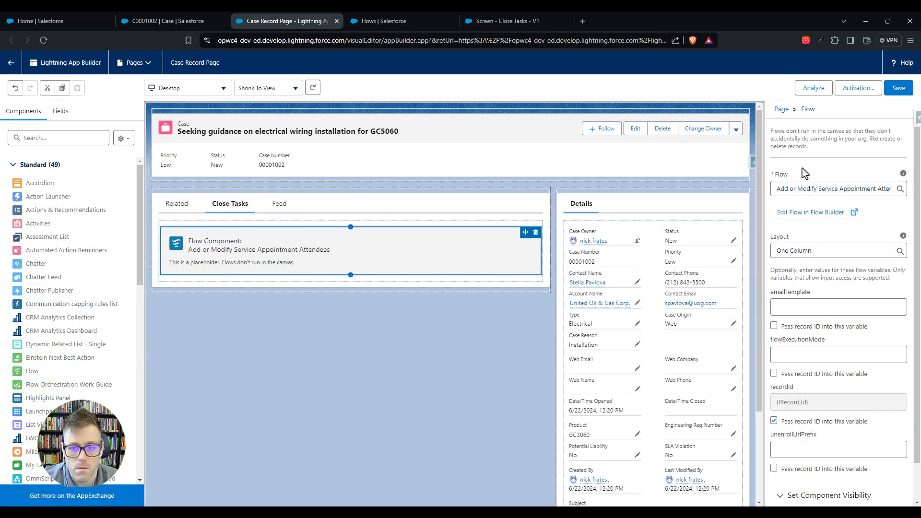
pyautogui.click(799, 188)
pyautogui.write('scree')
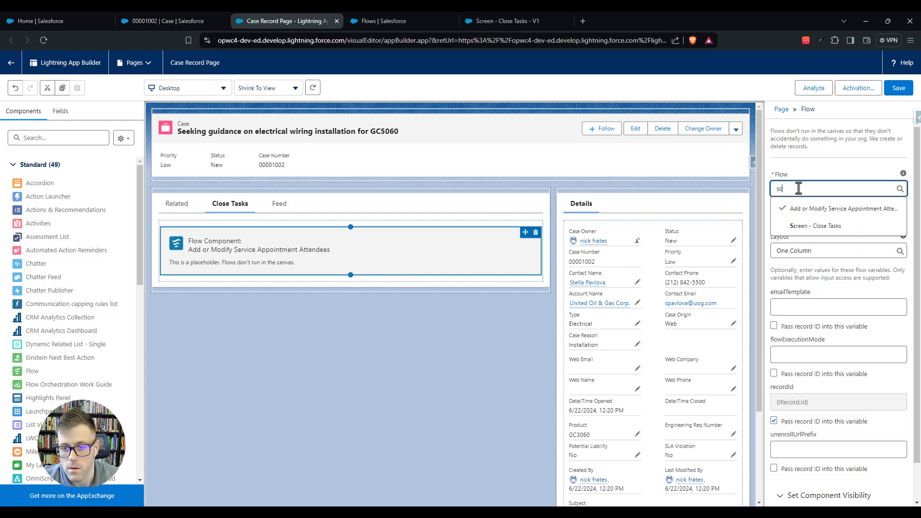
pyautogui.click(810, 225)
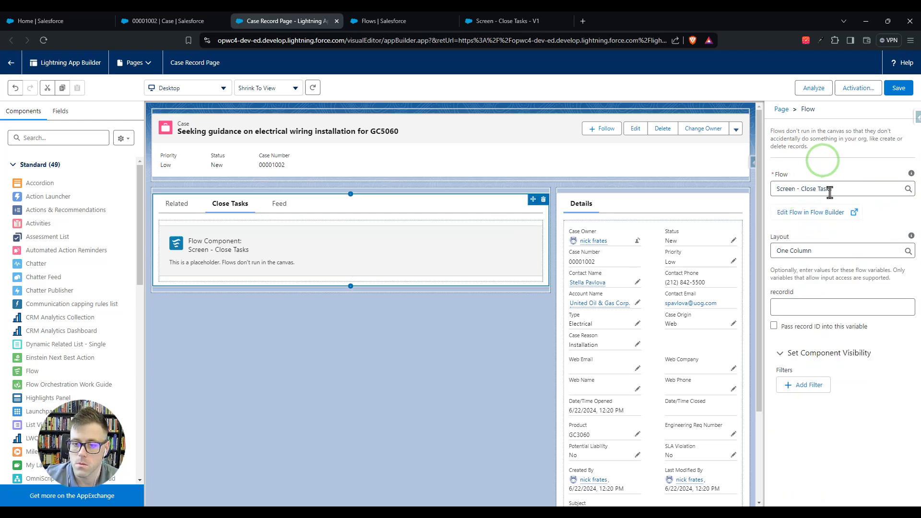
# Step: Pass the record ID into the flow's recordId variable and save the Case Record Page
pyautogui.click(801, 305)
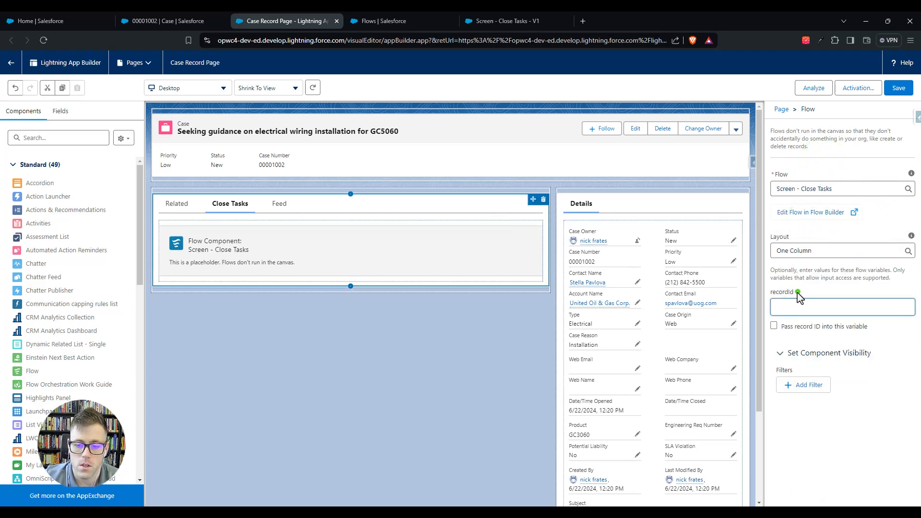
pyautogui.click(778, 326)
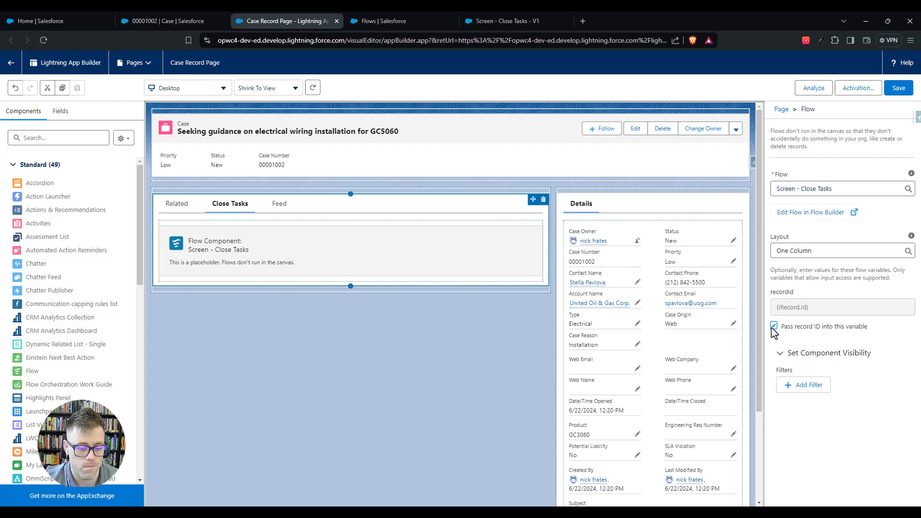
pyautogui.click(896, 92)
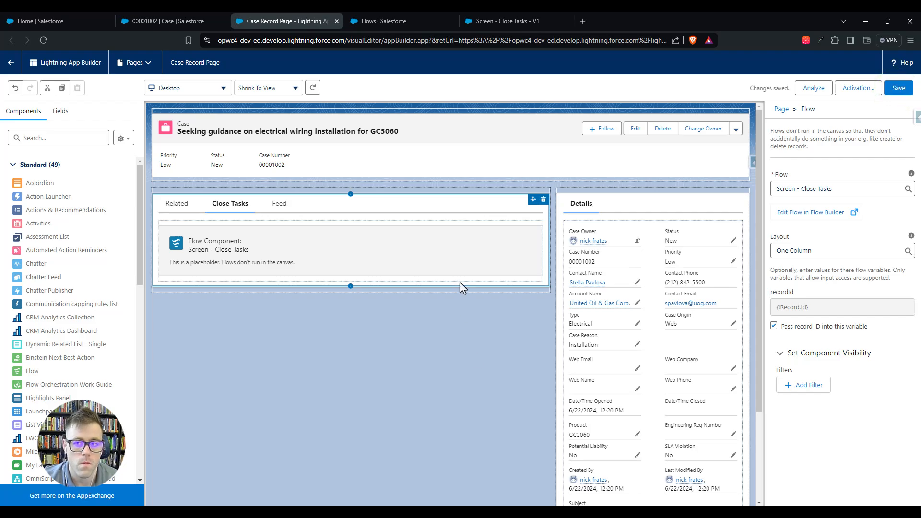
# Step: Reload the case record and check the task statuses in the Open Tasks table on its Close Tasks tab
pyautogui.click(176, 19)
pyautogui.click(43, 41)
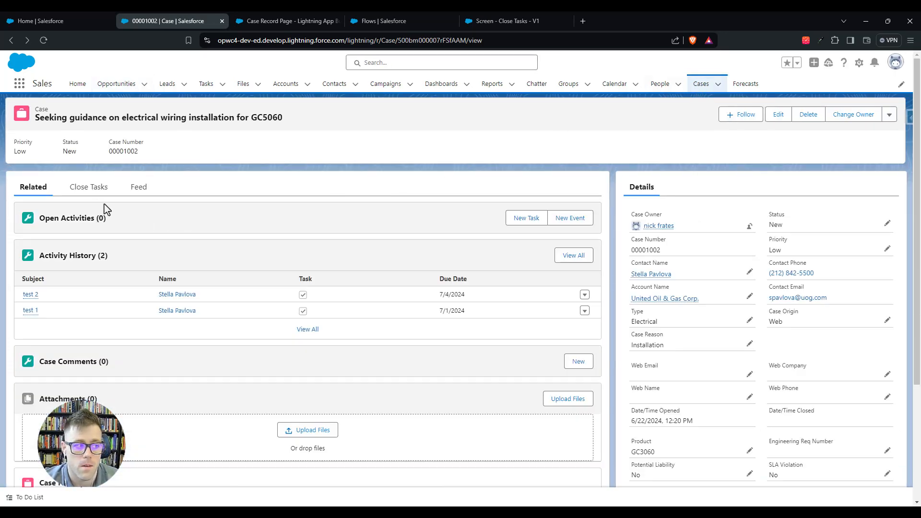
pyautogui.click(90, 191)
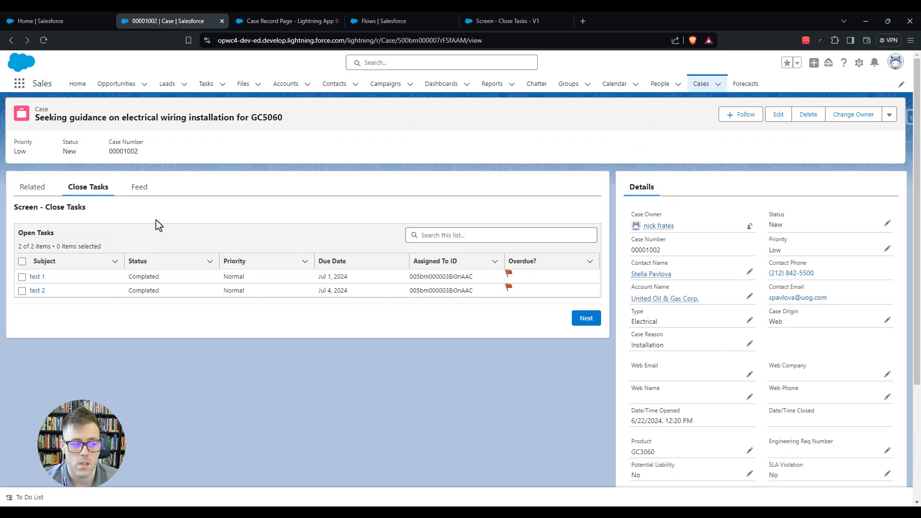
pyautogui.moveTo(54, 236); pyautogui.dragTo(20, 234)
pyautogui.click(135, 278)
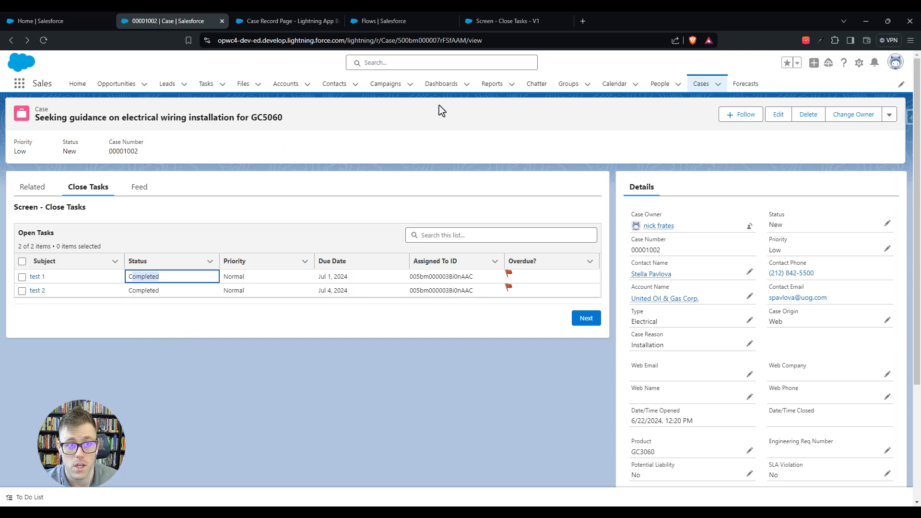
# Step: Open the Get Tasks element in the Screen - Close Tasks flow and add a second filter condition on the Status field
pyautogui.click(508, 21)
pyautogui.scroll(3, 254, 216)
pyautogui.click(253, 217)
pyautogui.click(380, 236)
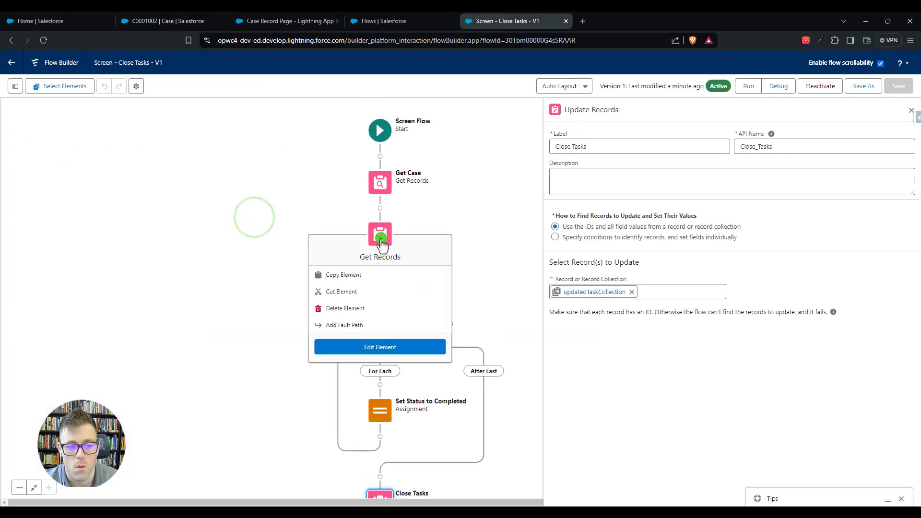
pyautogui.click(379, 238)
pyautogui.click(581, 358)
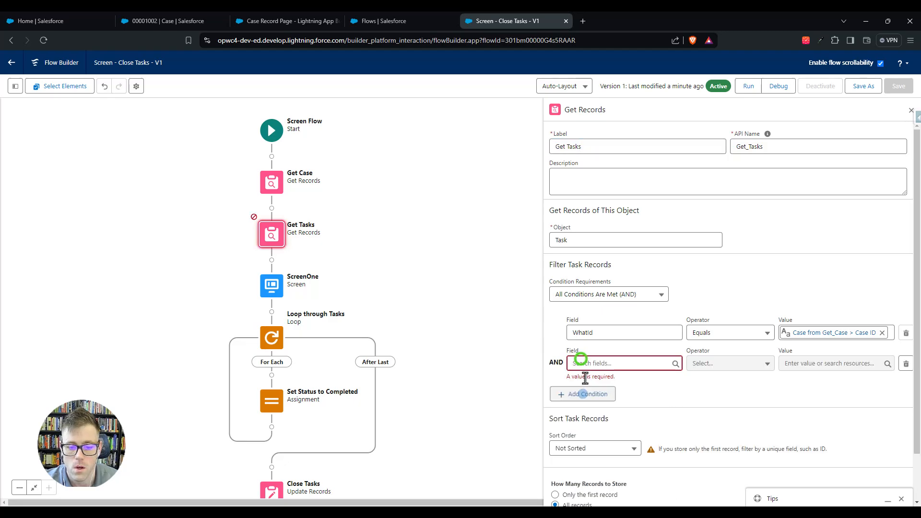
pyautogui.write('sta')
pyautogui.click(611, 322)
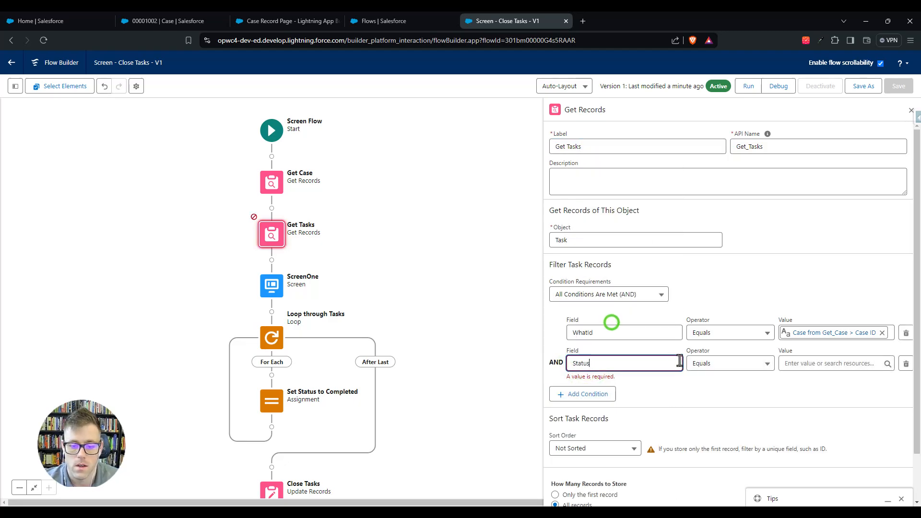
# Step: Set the Status condition to Does Not Equal Completed and save the flow as a new version
pyautogui.click(715, 364)
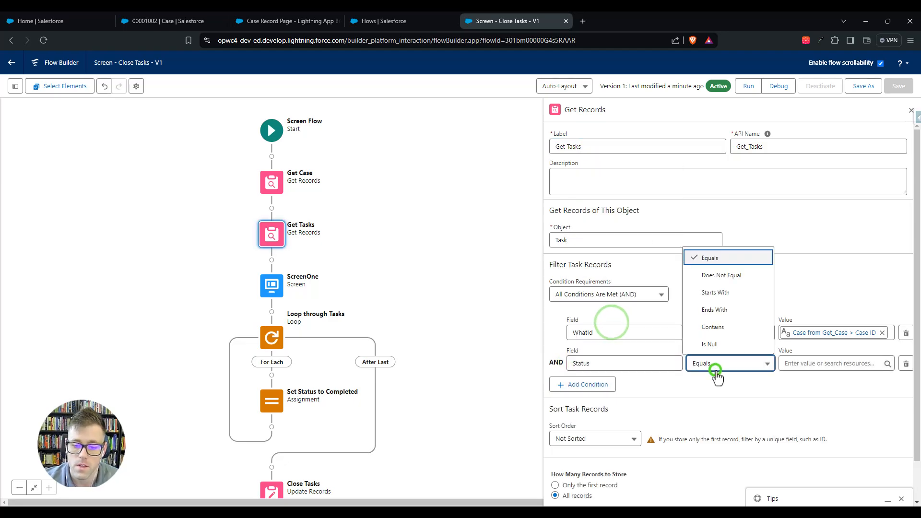
pyautogui.click(719, 276)
pyautogui.click(792, 364)
pyautogui.click(830, 254)
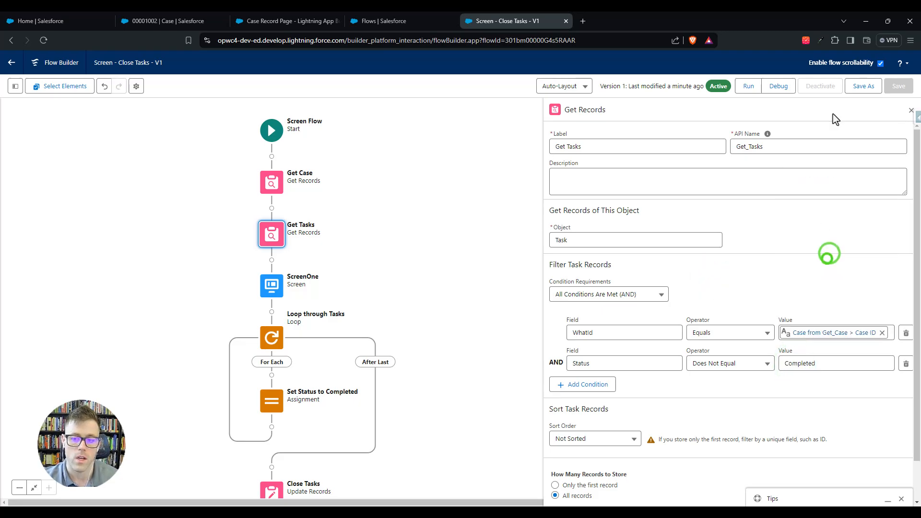
pyautogui.click(864, 86)
pyautogui.click(640, 348)
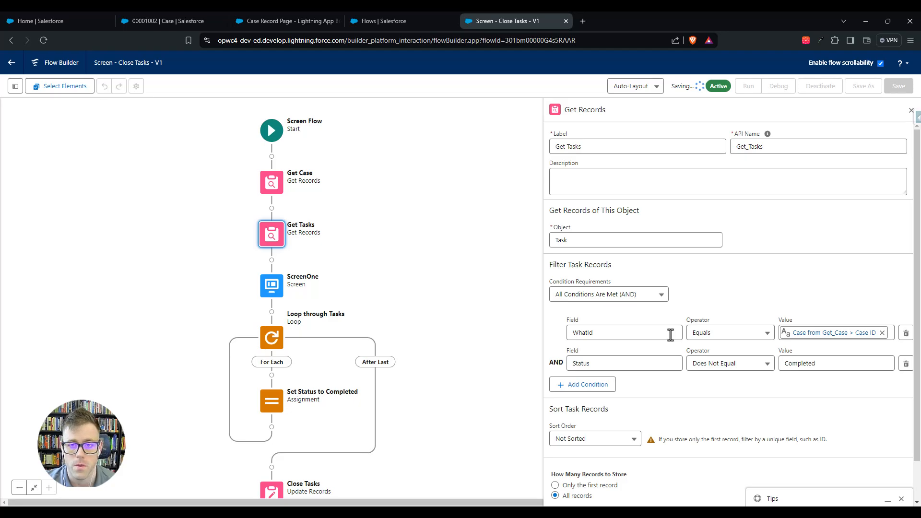
pyautogui.click(185, 19)
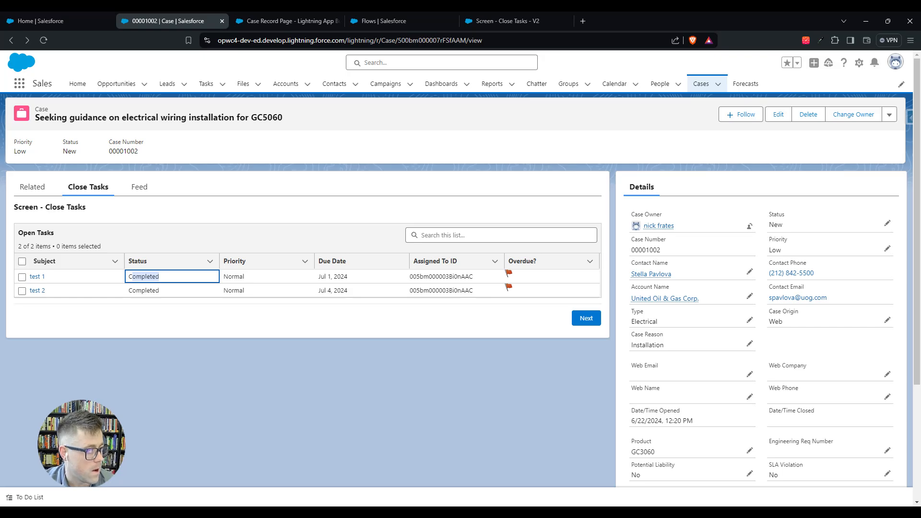
pyautogui.click(446, 237)
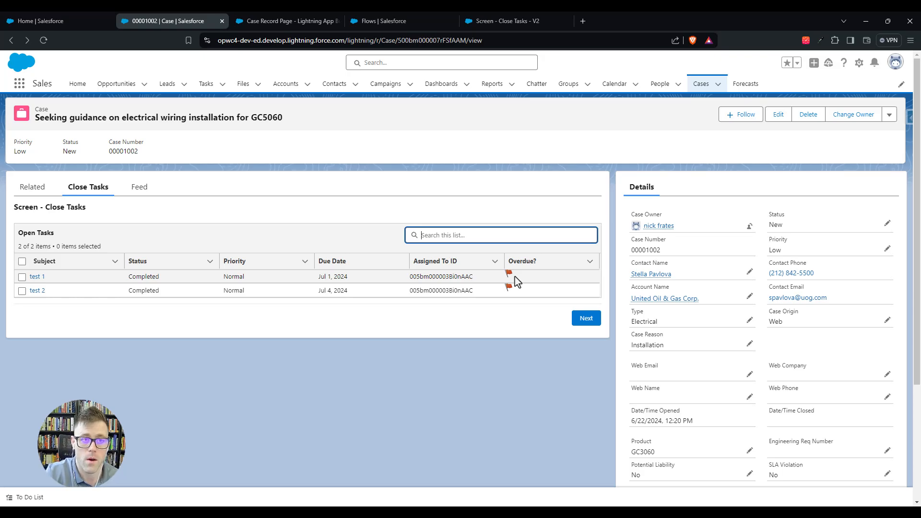
# Step: Set the flow version's How to Run the Flow property to System Context Without Sharing—Access All Data
pyautogui.click(509, 18)
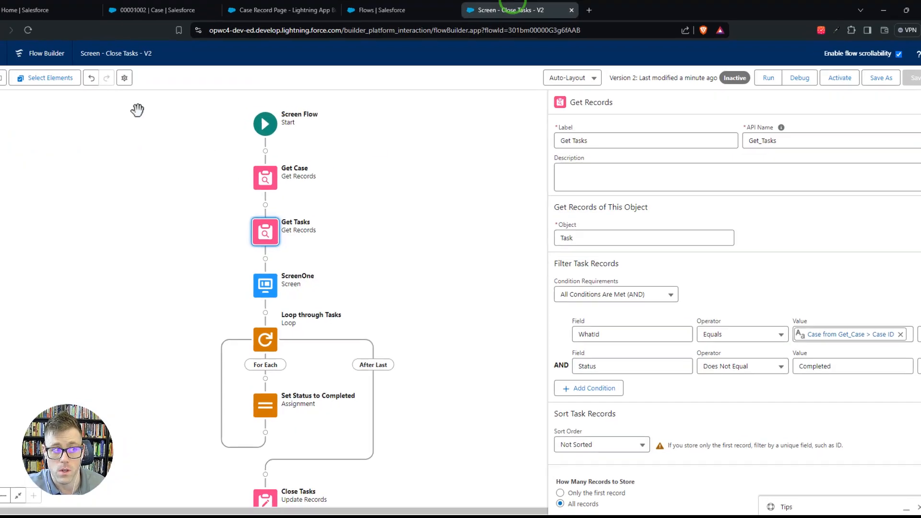
pyautogui.click(136, 86)
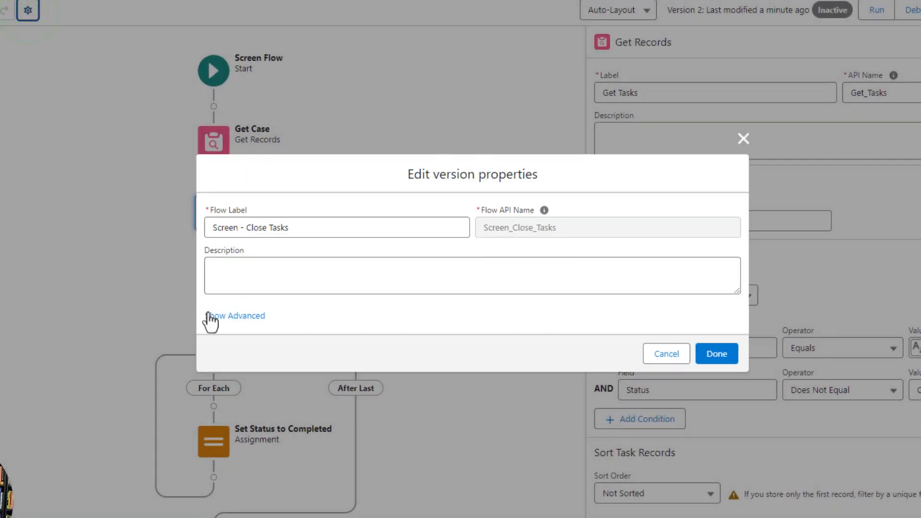
pyautogui.click(225, 314)
pyautogui.click(248, 213)
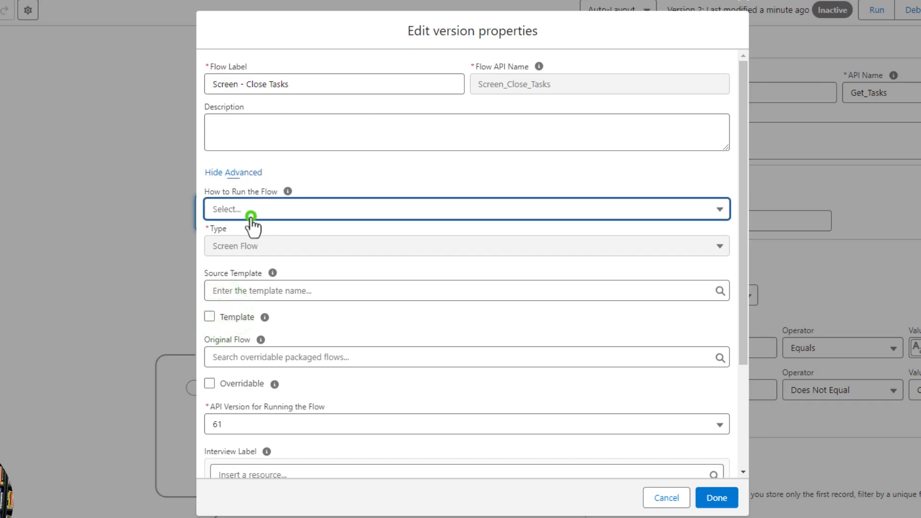
pyautogui.click(380, 283)
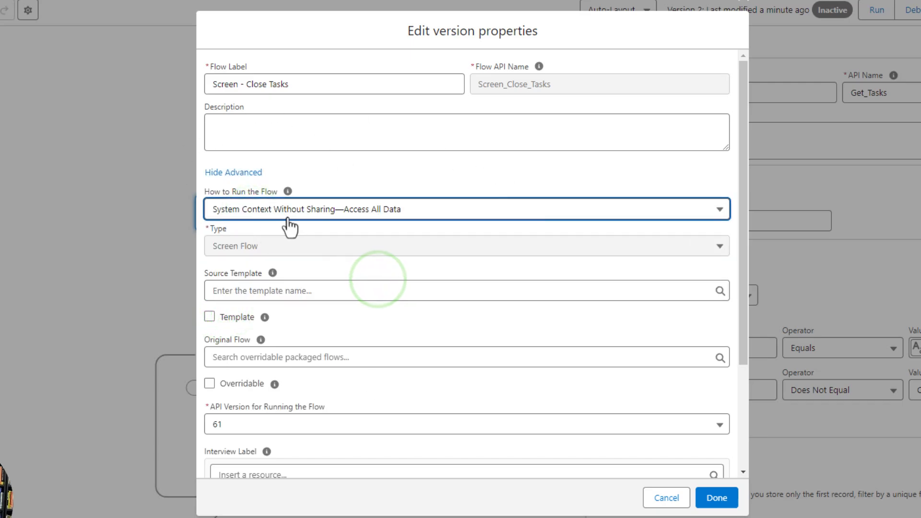
pyautogui.click(715, 497)
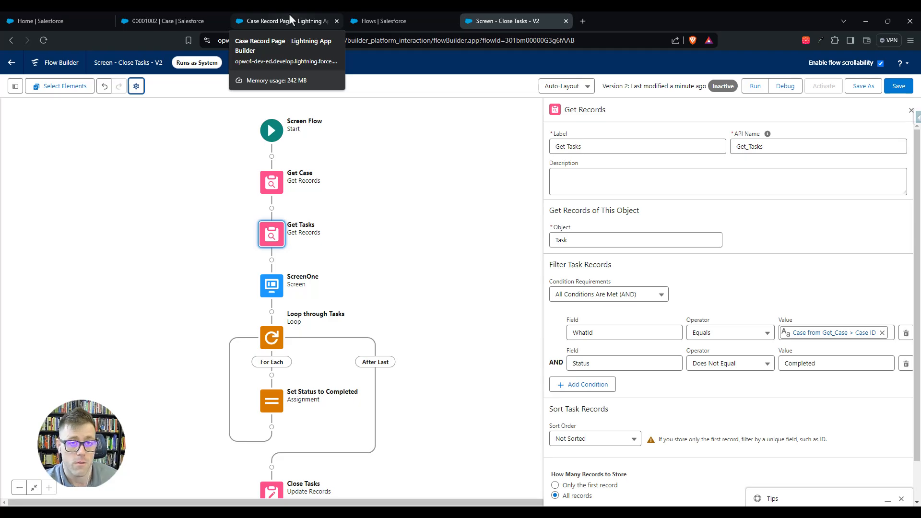
# Step: Open the Burlington Textiles Corp of America account from the accounts list and view its related records
pyautogui.click(191, 19)
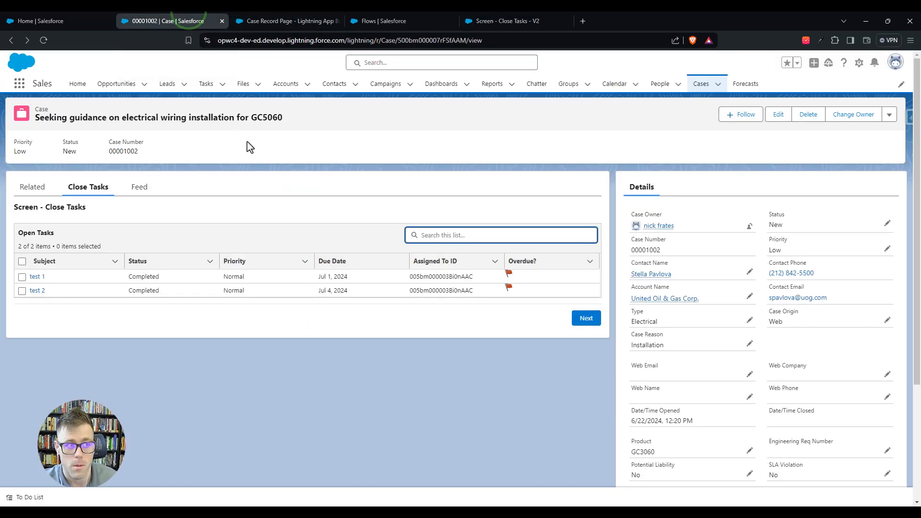
pyautogui.click(279, 86)
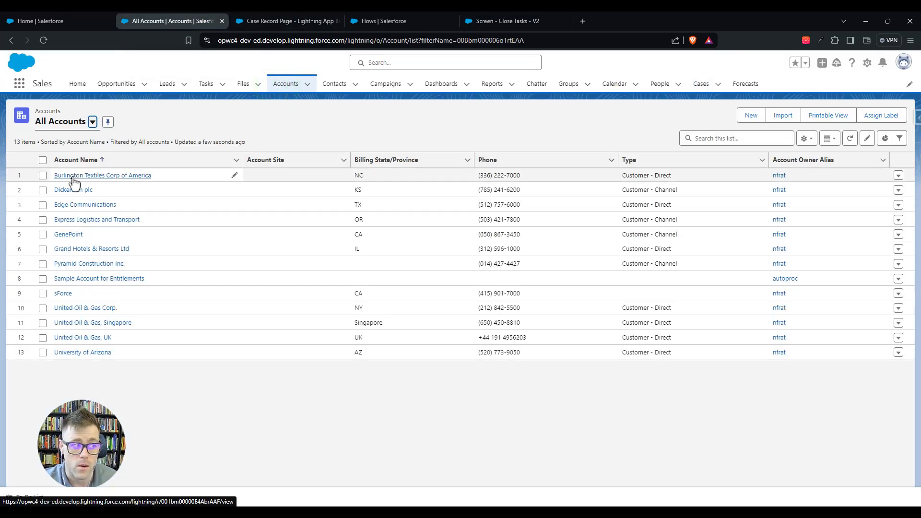
pyautogui.click(73, 175)
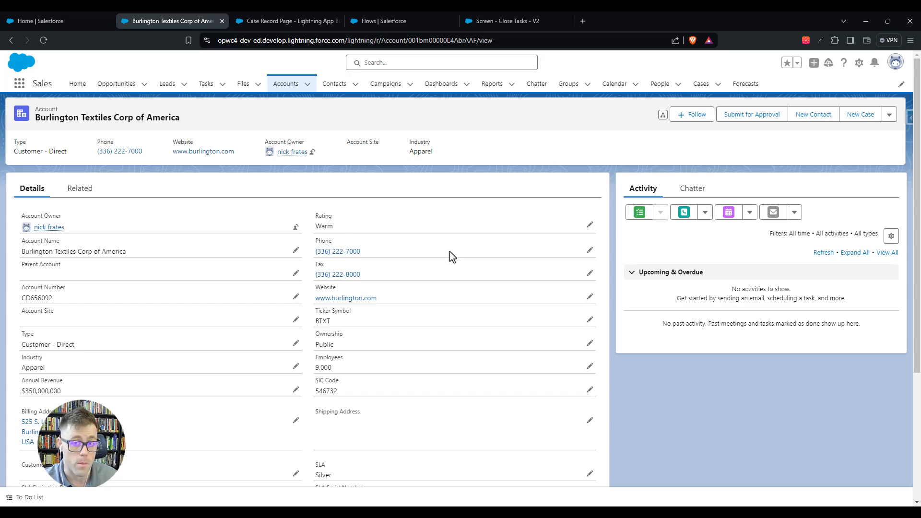
pyautogui.click(95, 190)
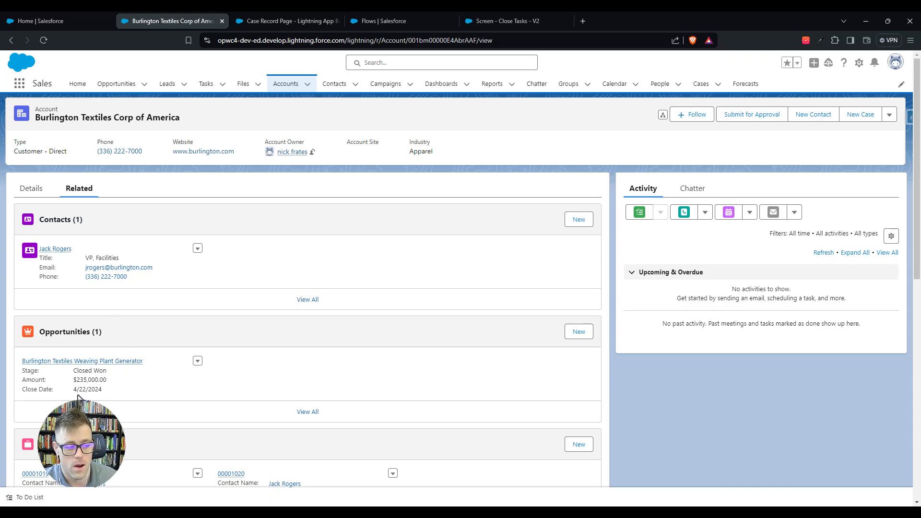
# Step: Look over the Burlington Textiles account's related opportunity and display the account's detail fields
pyautogui.moveTo(71, 373); pyautogui.dragTo(103, 382)
pyautogui.click(90, 384)
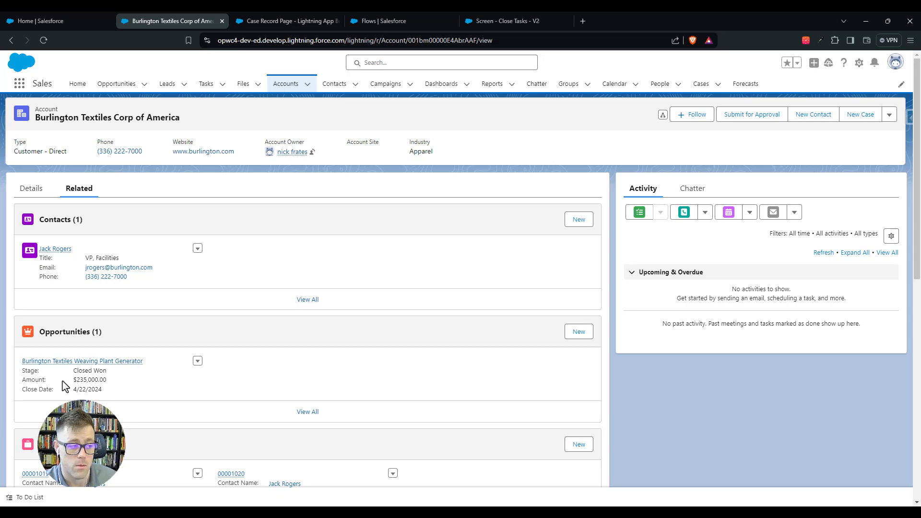
pyautogui.click(30, 189)
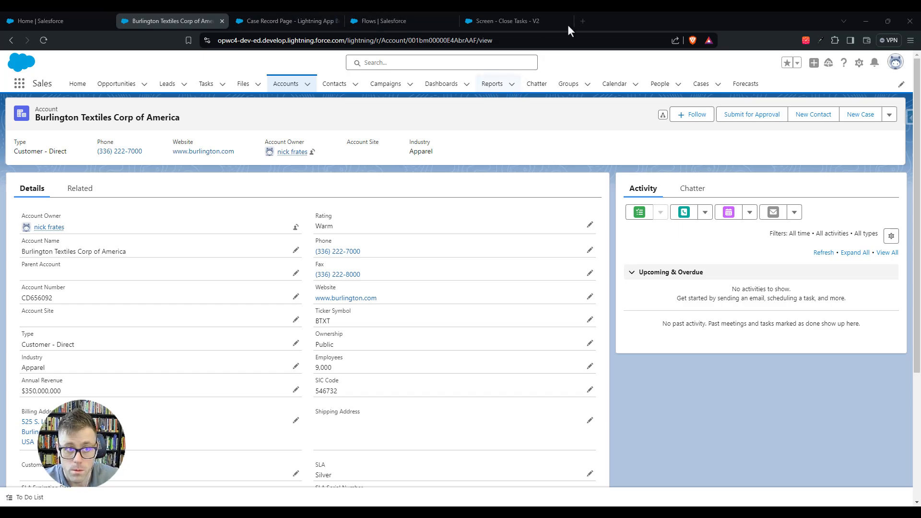
pyautogui.click(582, 21)
pyautogui.write('https://unofficialsf.com/datatable-lightning-web-component-for-flow-screens-2/')
pyautogui.press('Return')
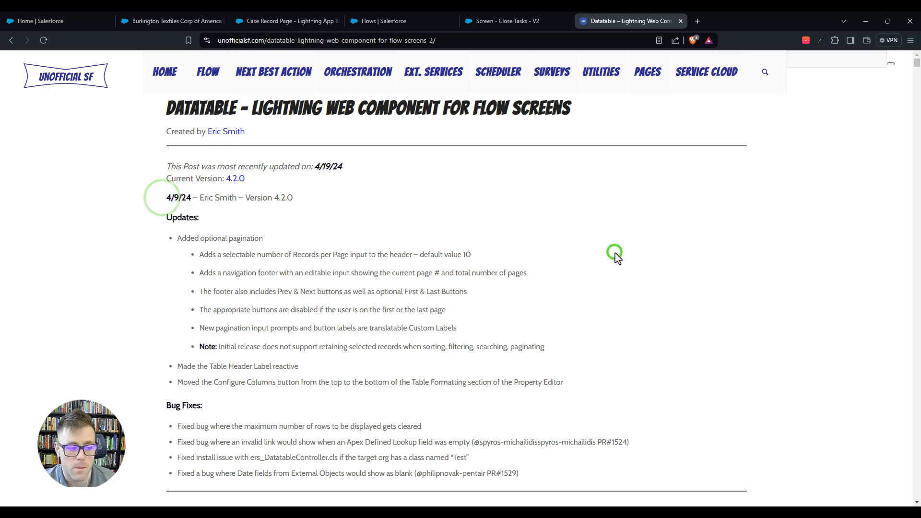
pyautogui.scroll(-5, 402, 202)
pyautogui.scroll(-10, 402, 202)
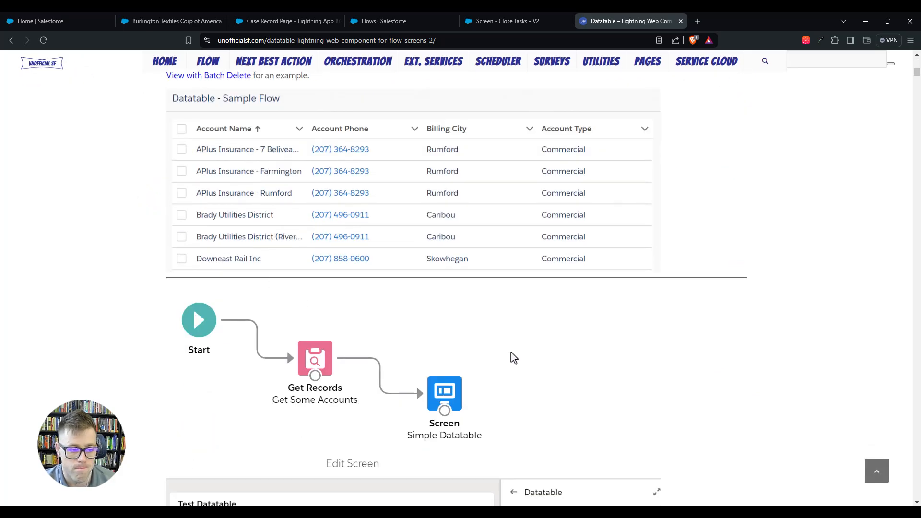
pyautogui.scroll(1, 509, 355)
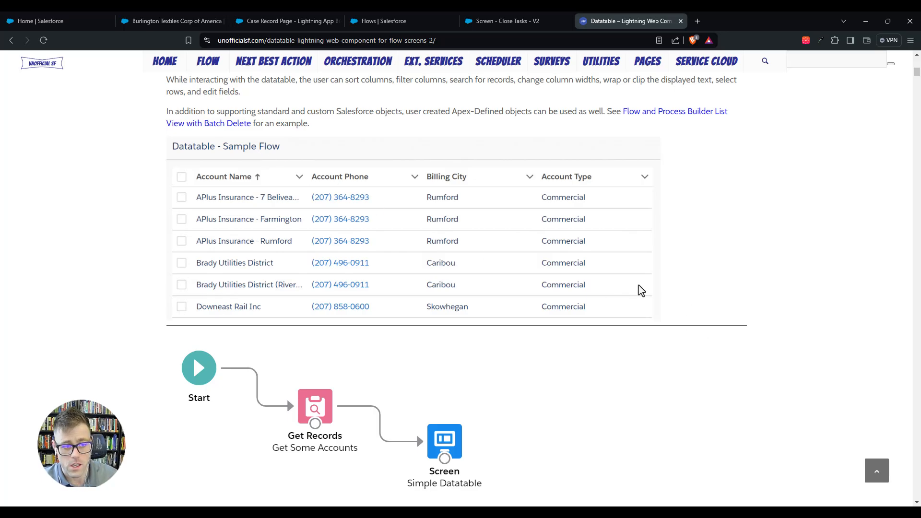
pyautogui.scroll(-5, 633, 283)
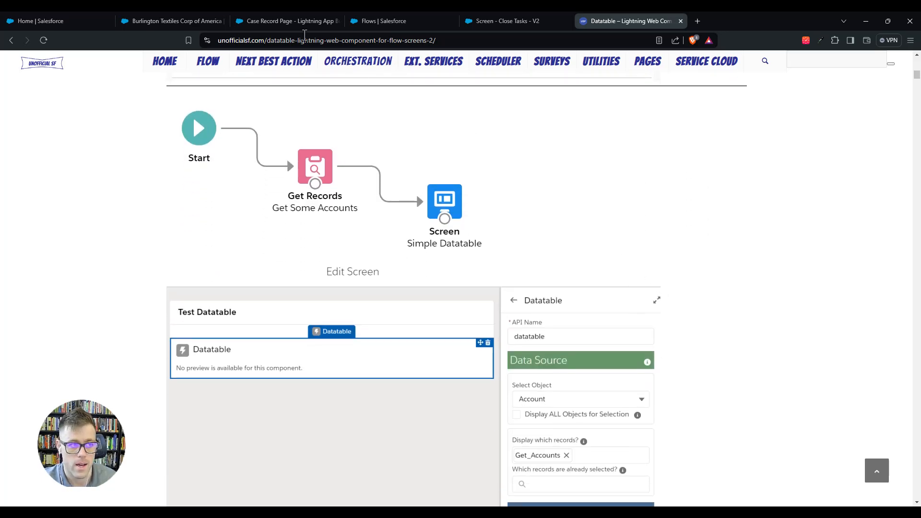
pyautogui.click(278, 19)
pyautogui.click(163, 21)
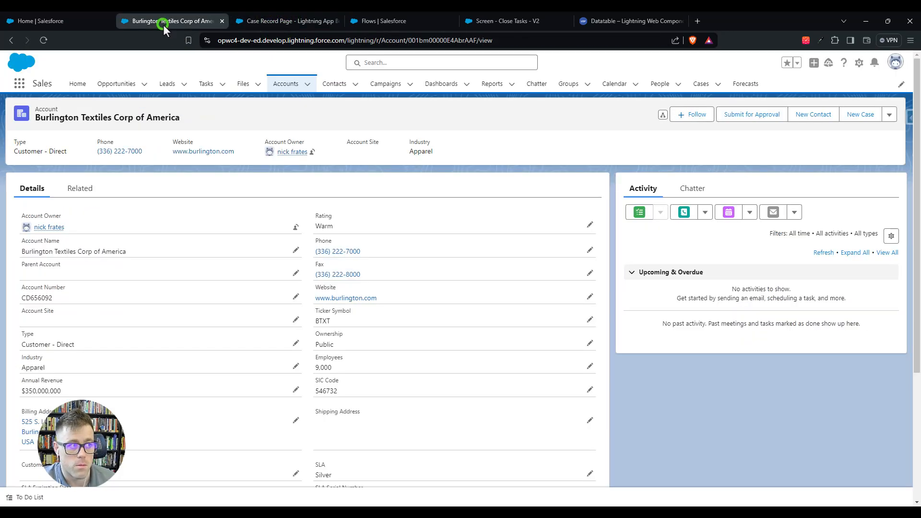